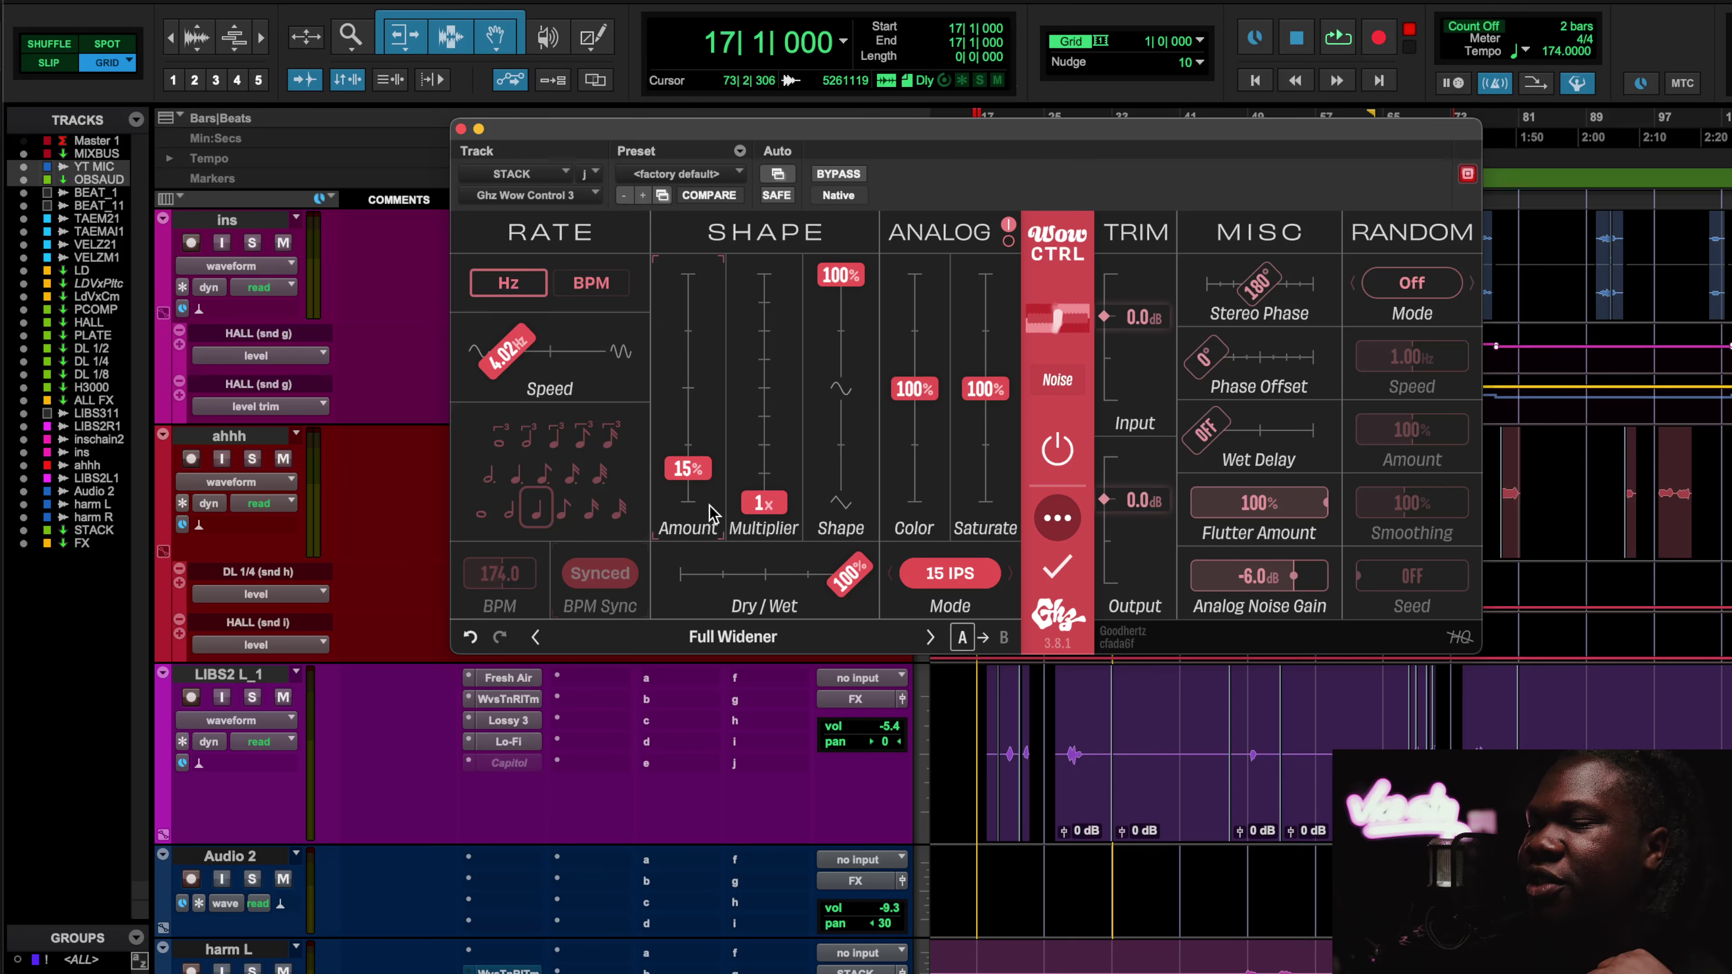
Close the plugin window and select bars 46 to 58 on the timeline, covering the harmony parts.
{"action": "left_click", "coordinate": [460, 128]}
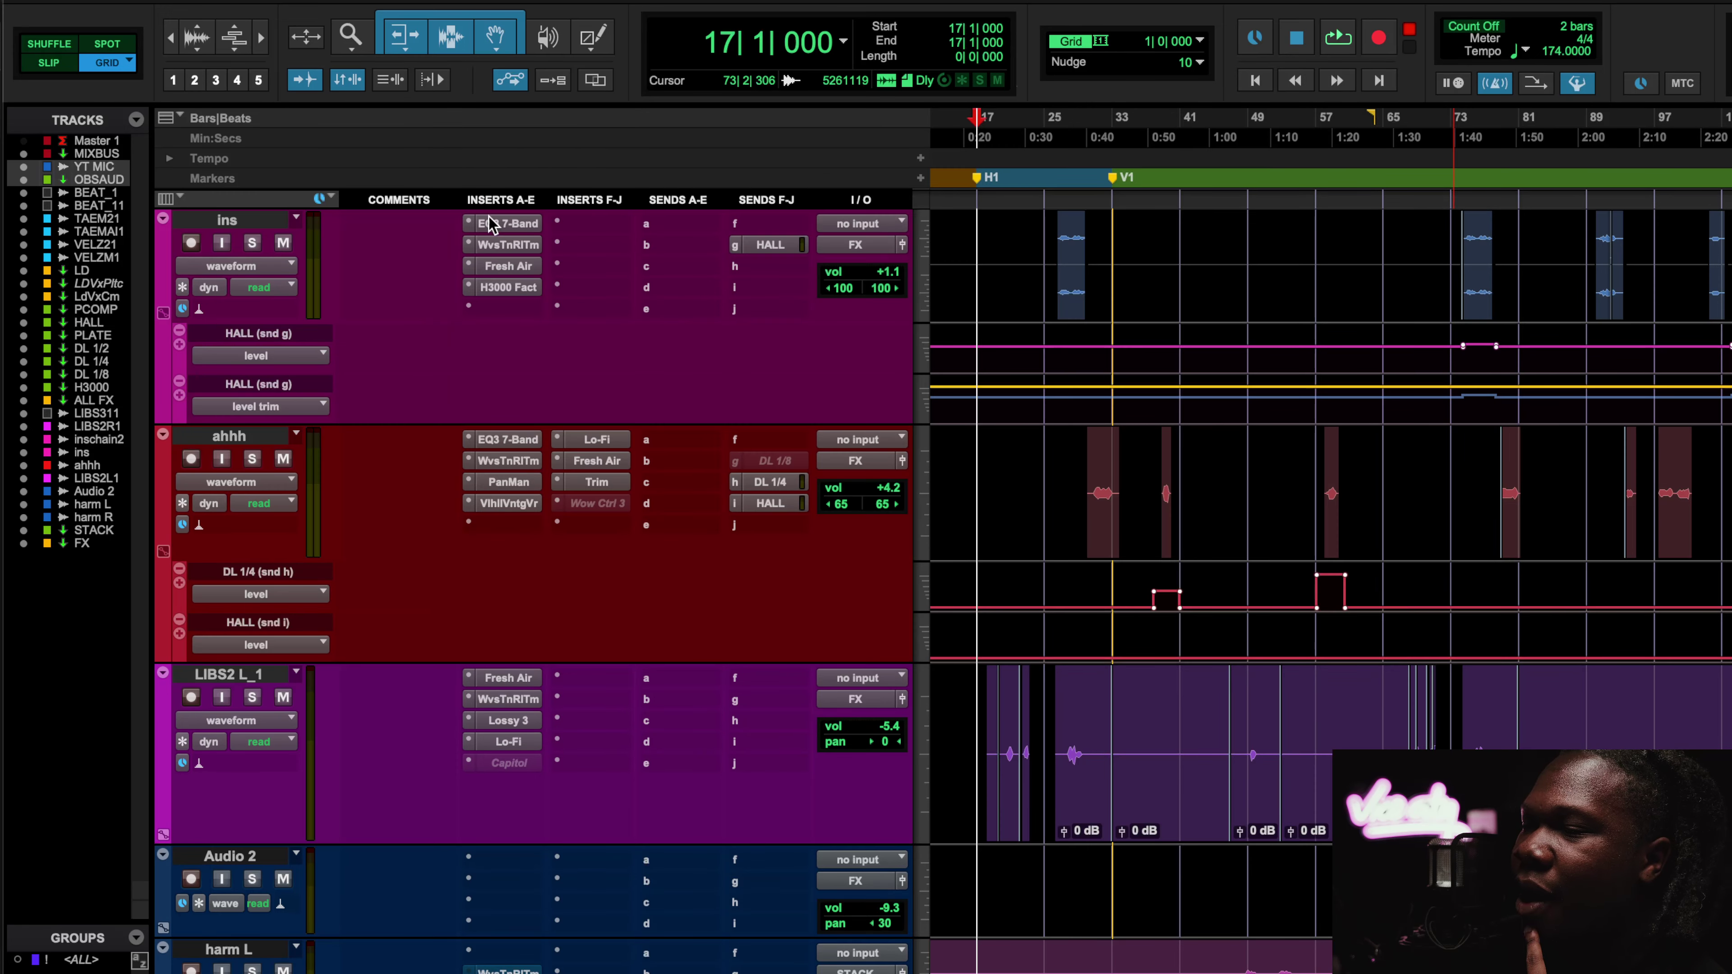
{"action": "scroll", "coordinate": [743, 683], "scroll_direction": "down", "scroll_amount": 6}
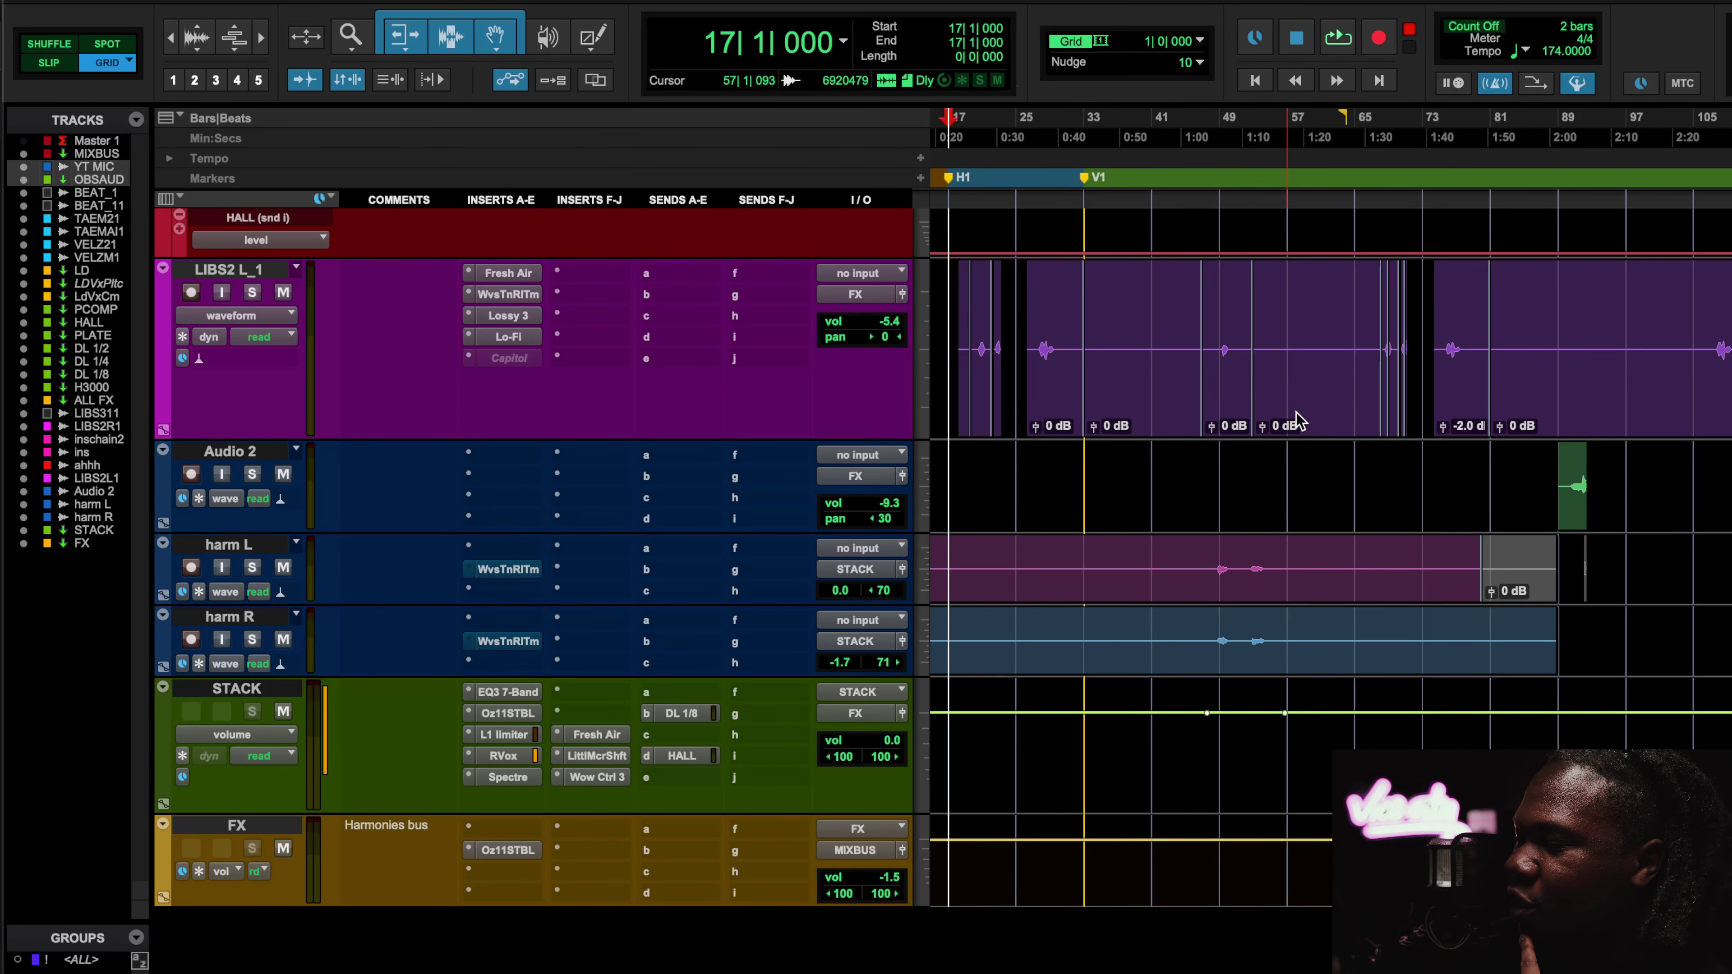
{"action": "left_click_drag", "start_coordinate": [1195, 126], "coordinate": [1295, 128]}
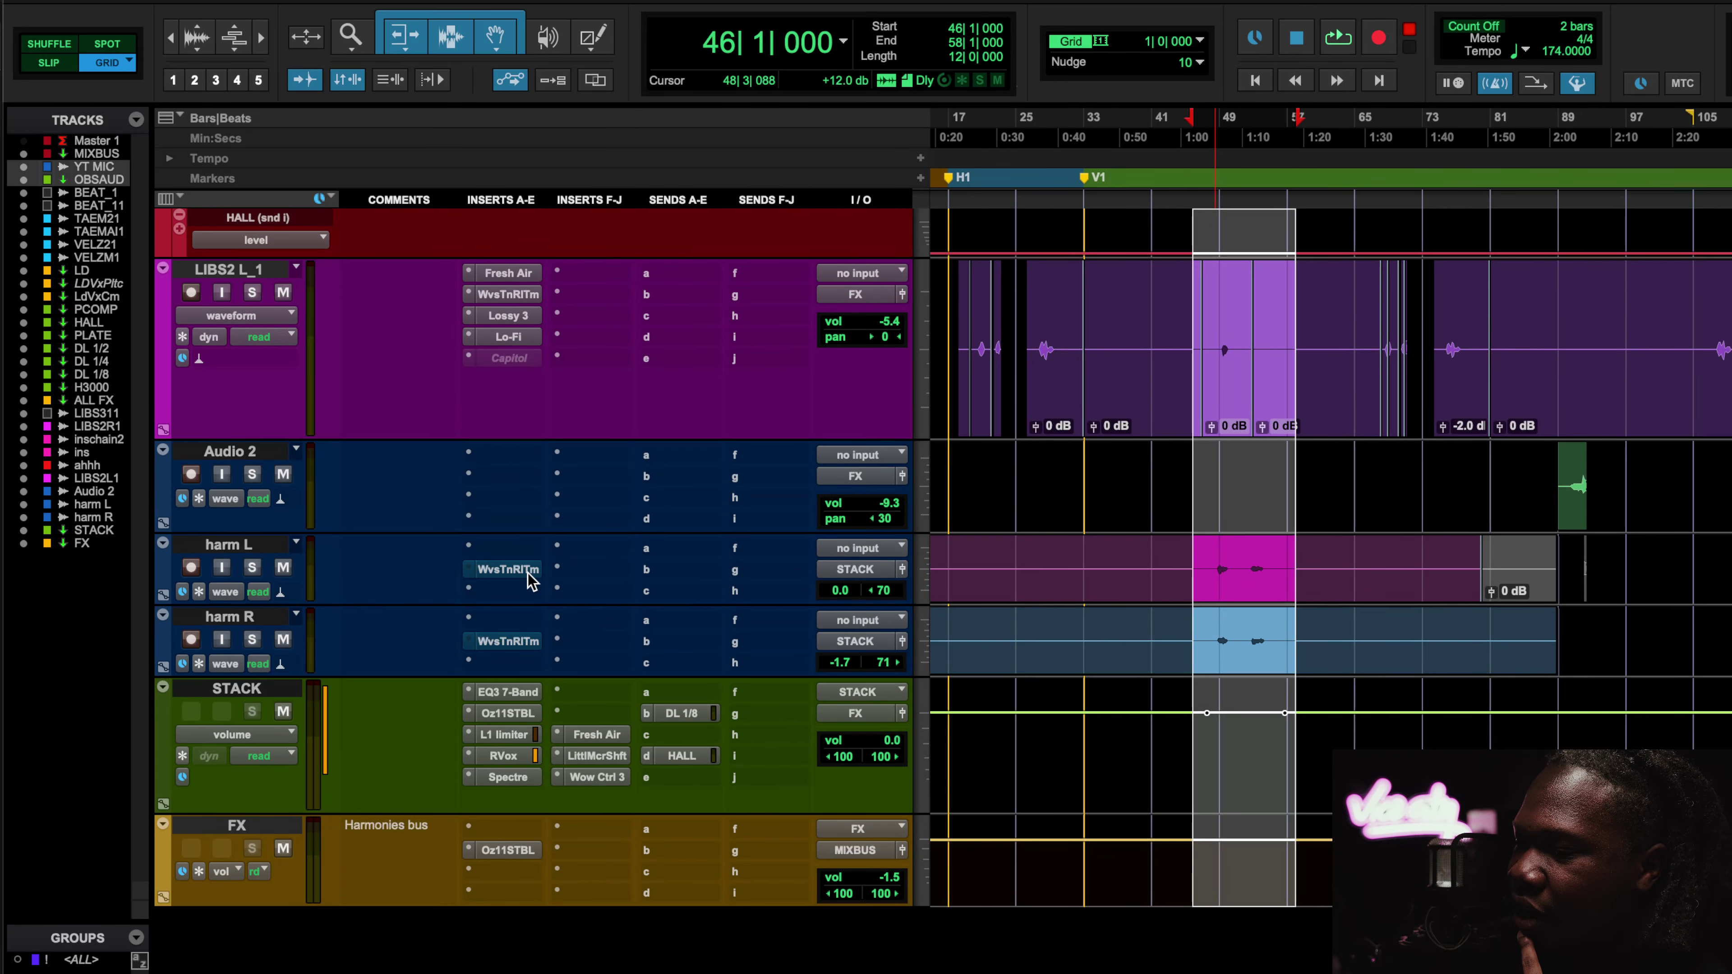
Open the Wow Control 3 insert on the STACK track and look at its preset list without changing the preset.
{"action": "left_click", "coordinate": [595, 778]}
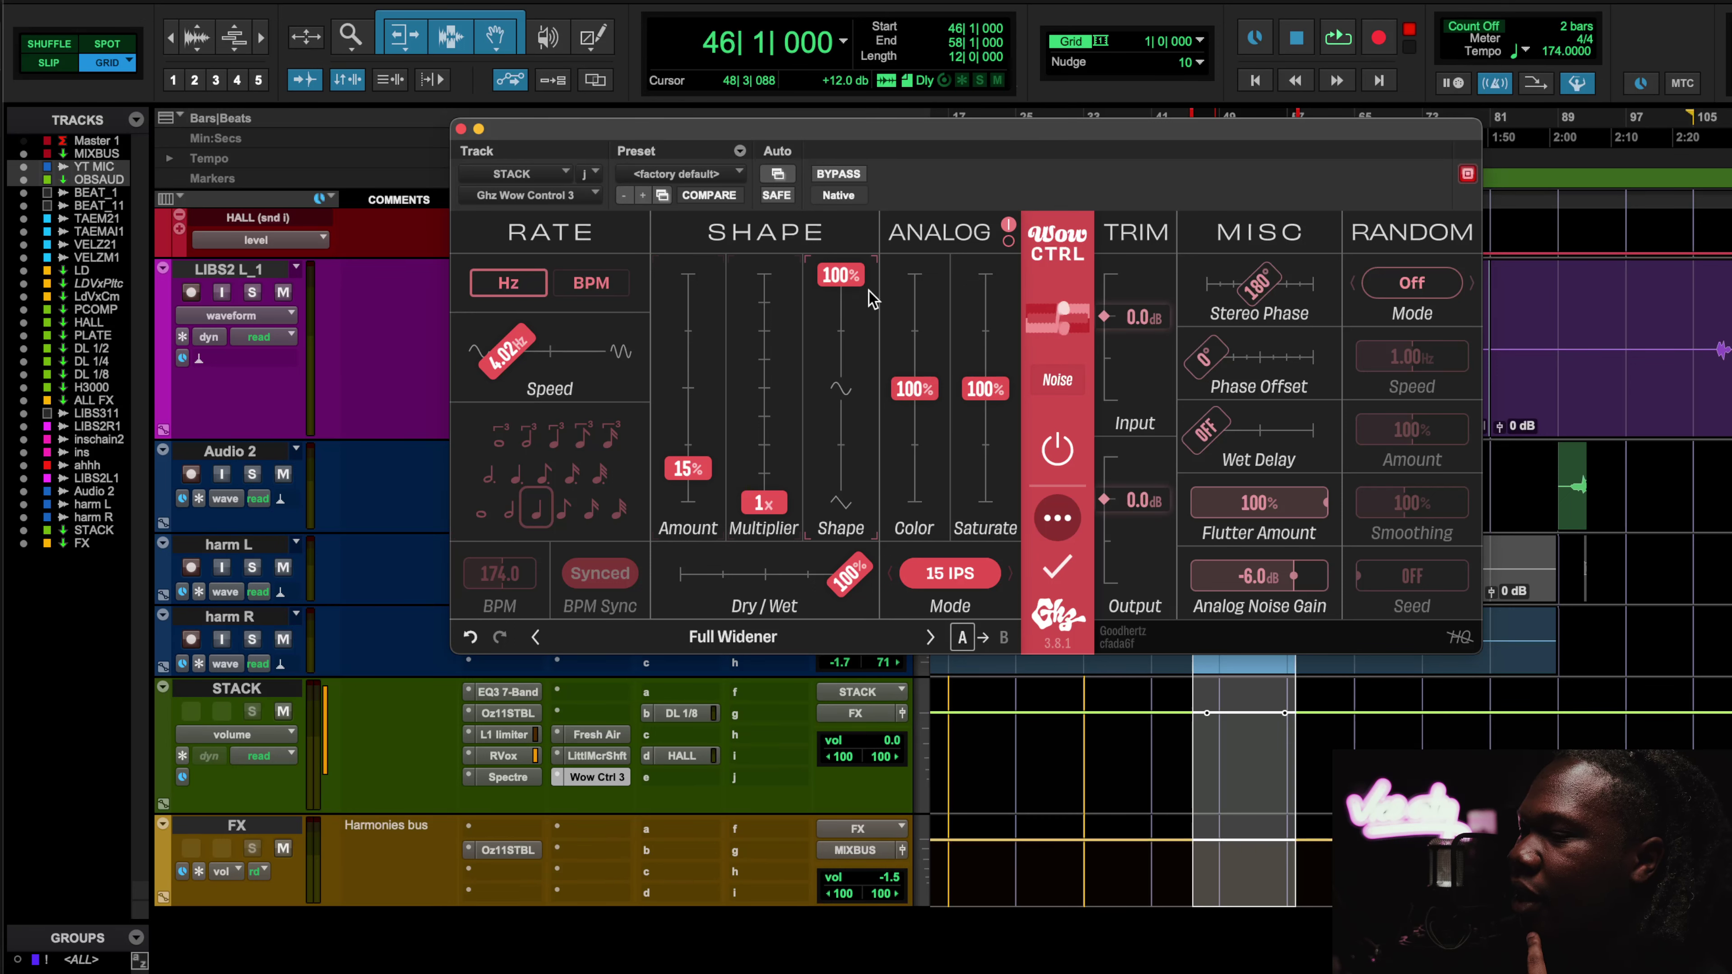
{"action": "left_click", "coordinate": [742, 638]}
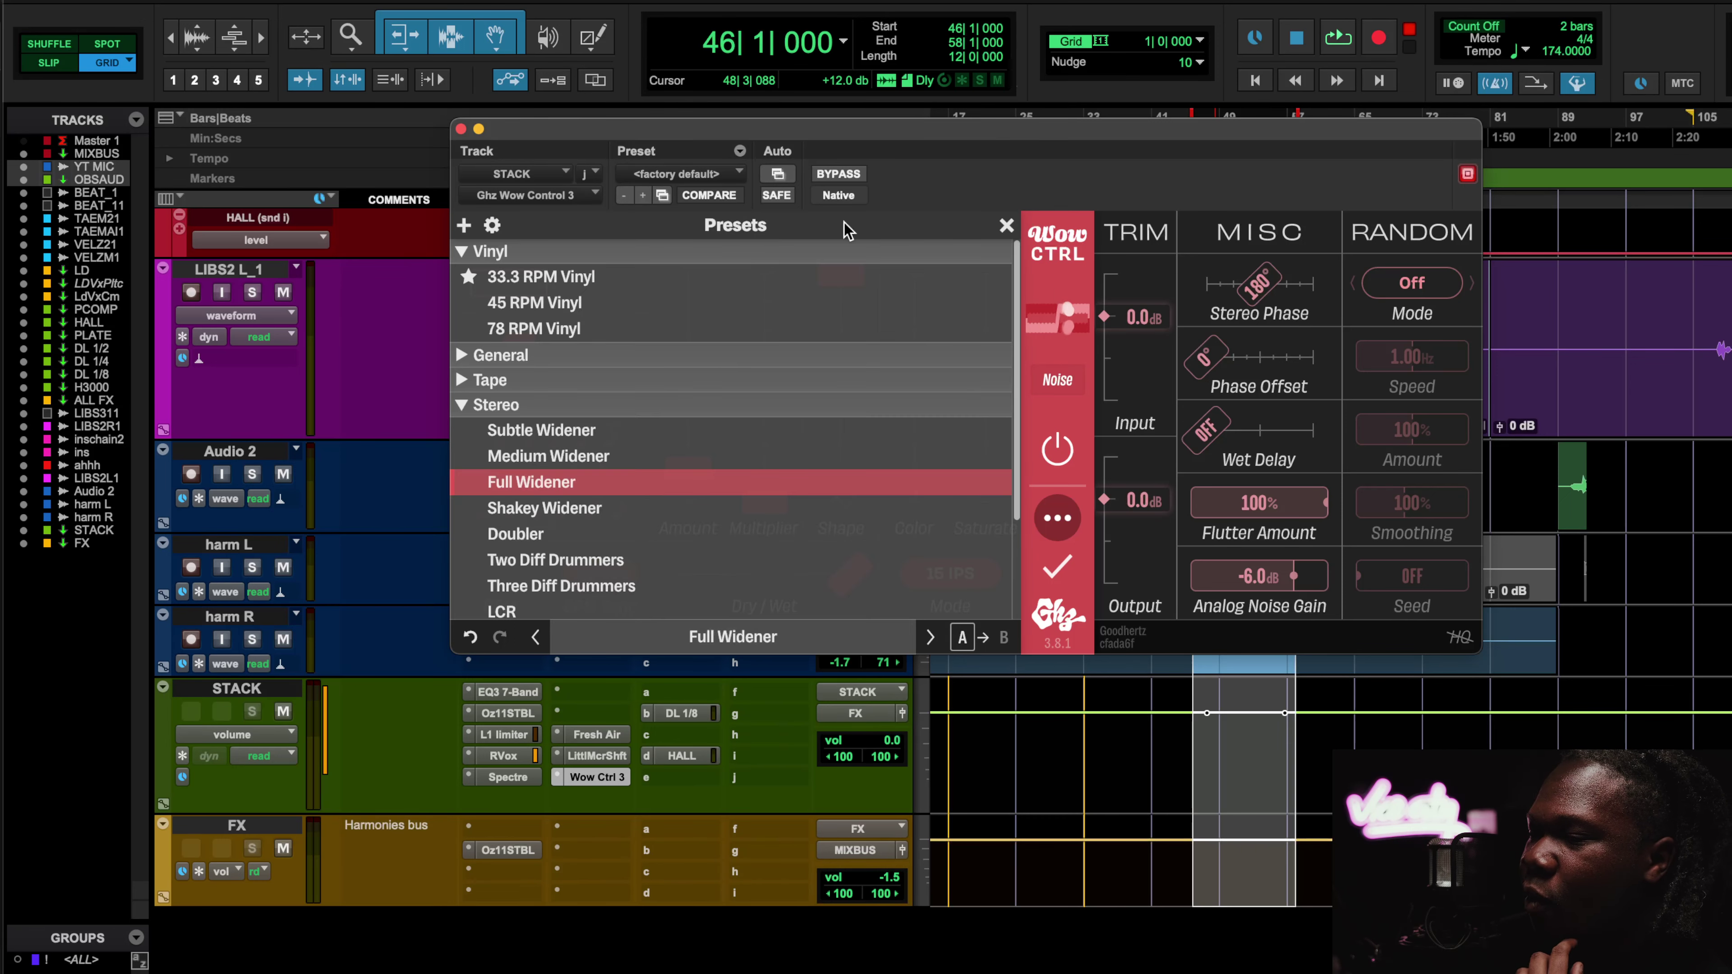
{"action": "left_click", "coordinate": [1007, 223]}
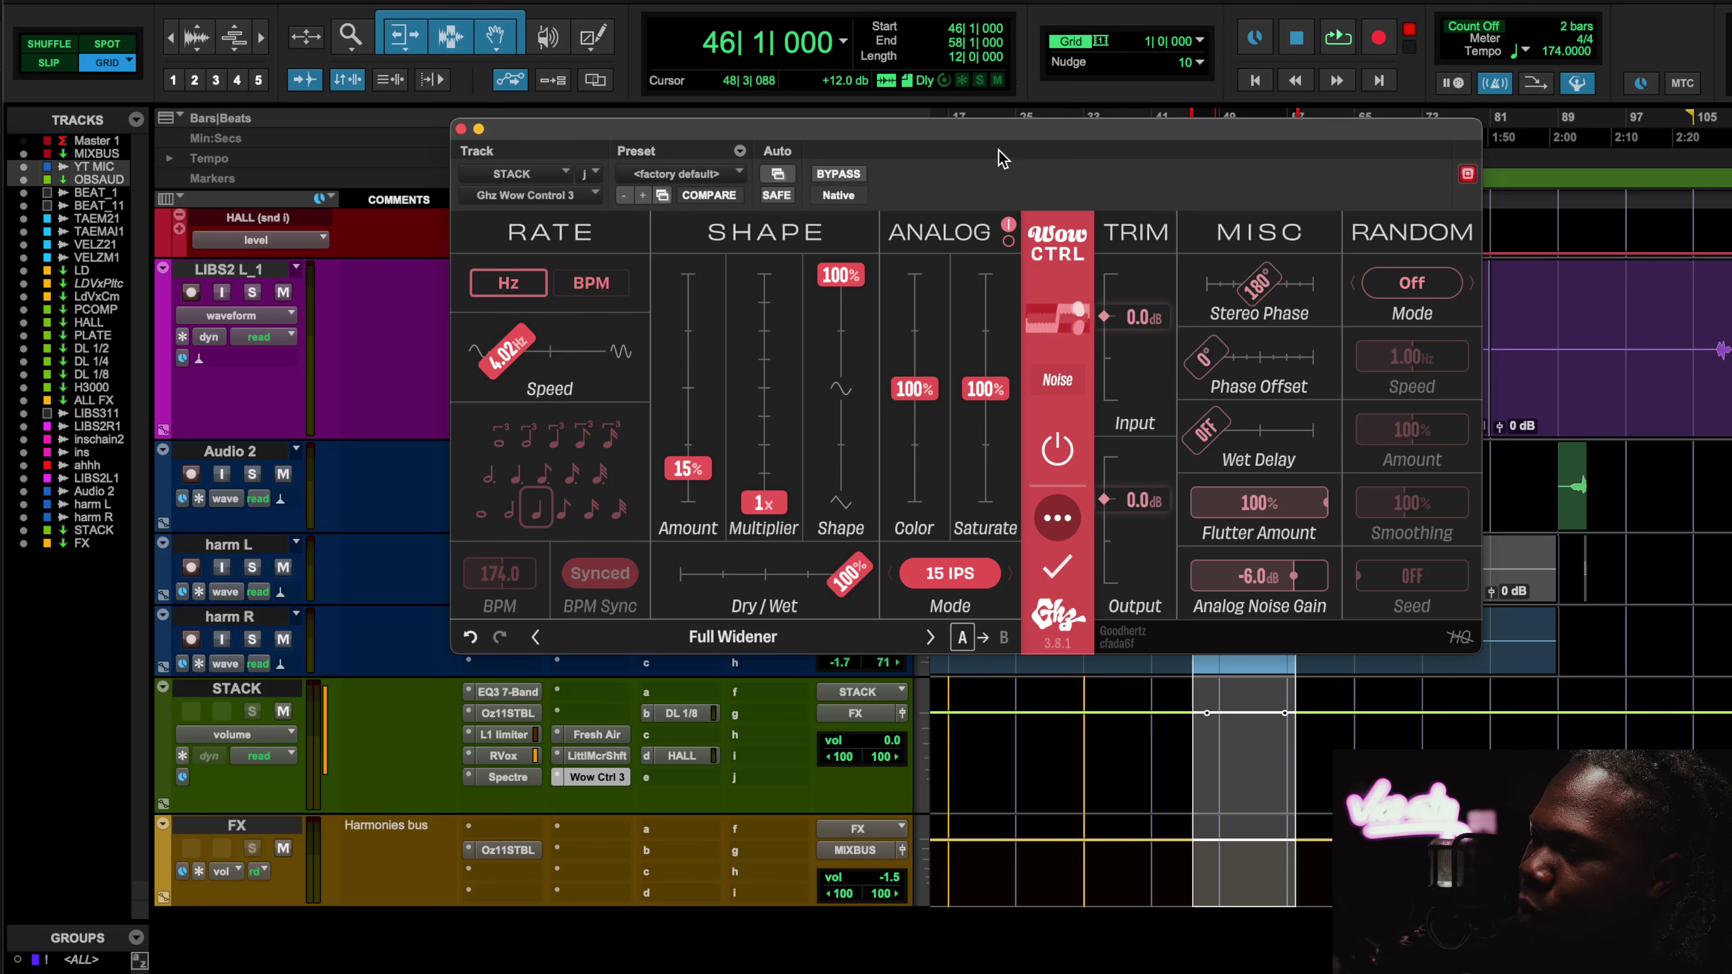
{"action": "left_click_drag", "start_coordinate": [995, 135], "coordinate": [907, 281]}
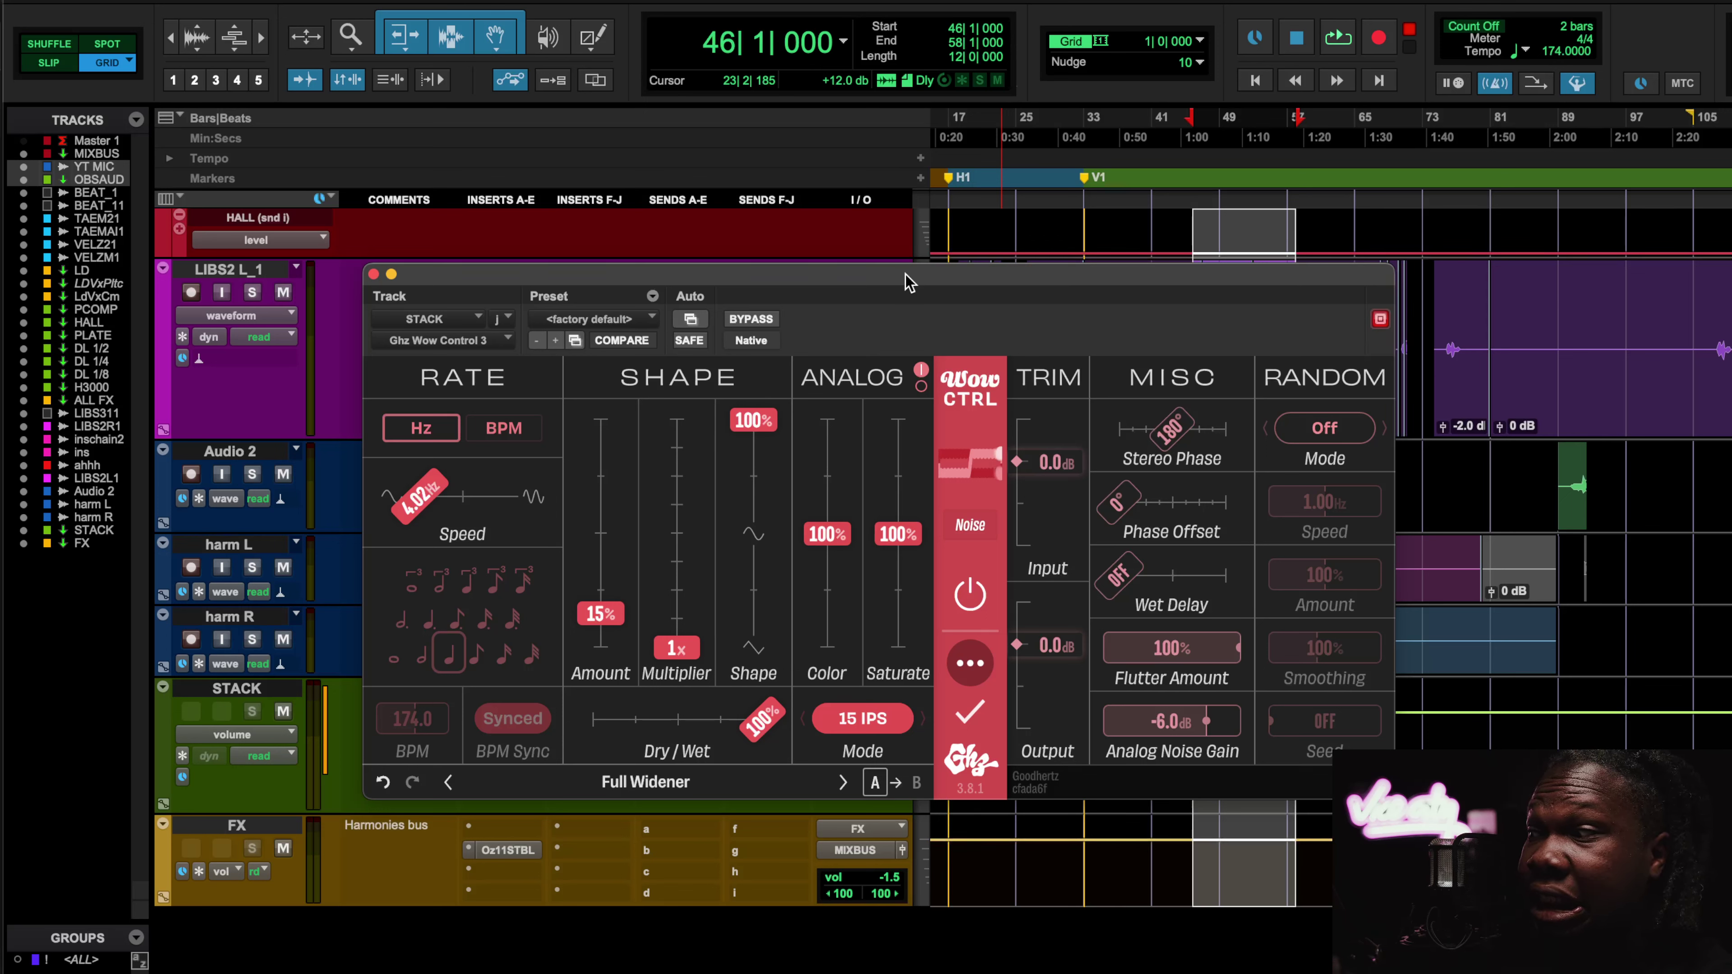
Play the selected bars in a loop and raise Wow Control's output trim to 2.5 dB.
{"action": "left_click", "coordinate": [1326, 35]}
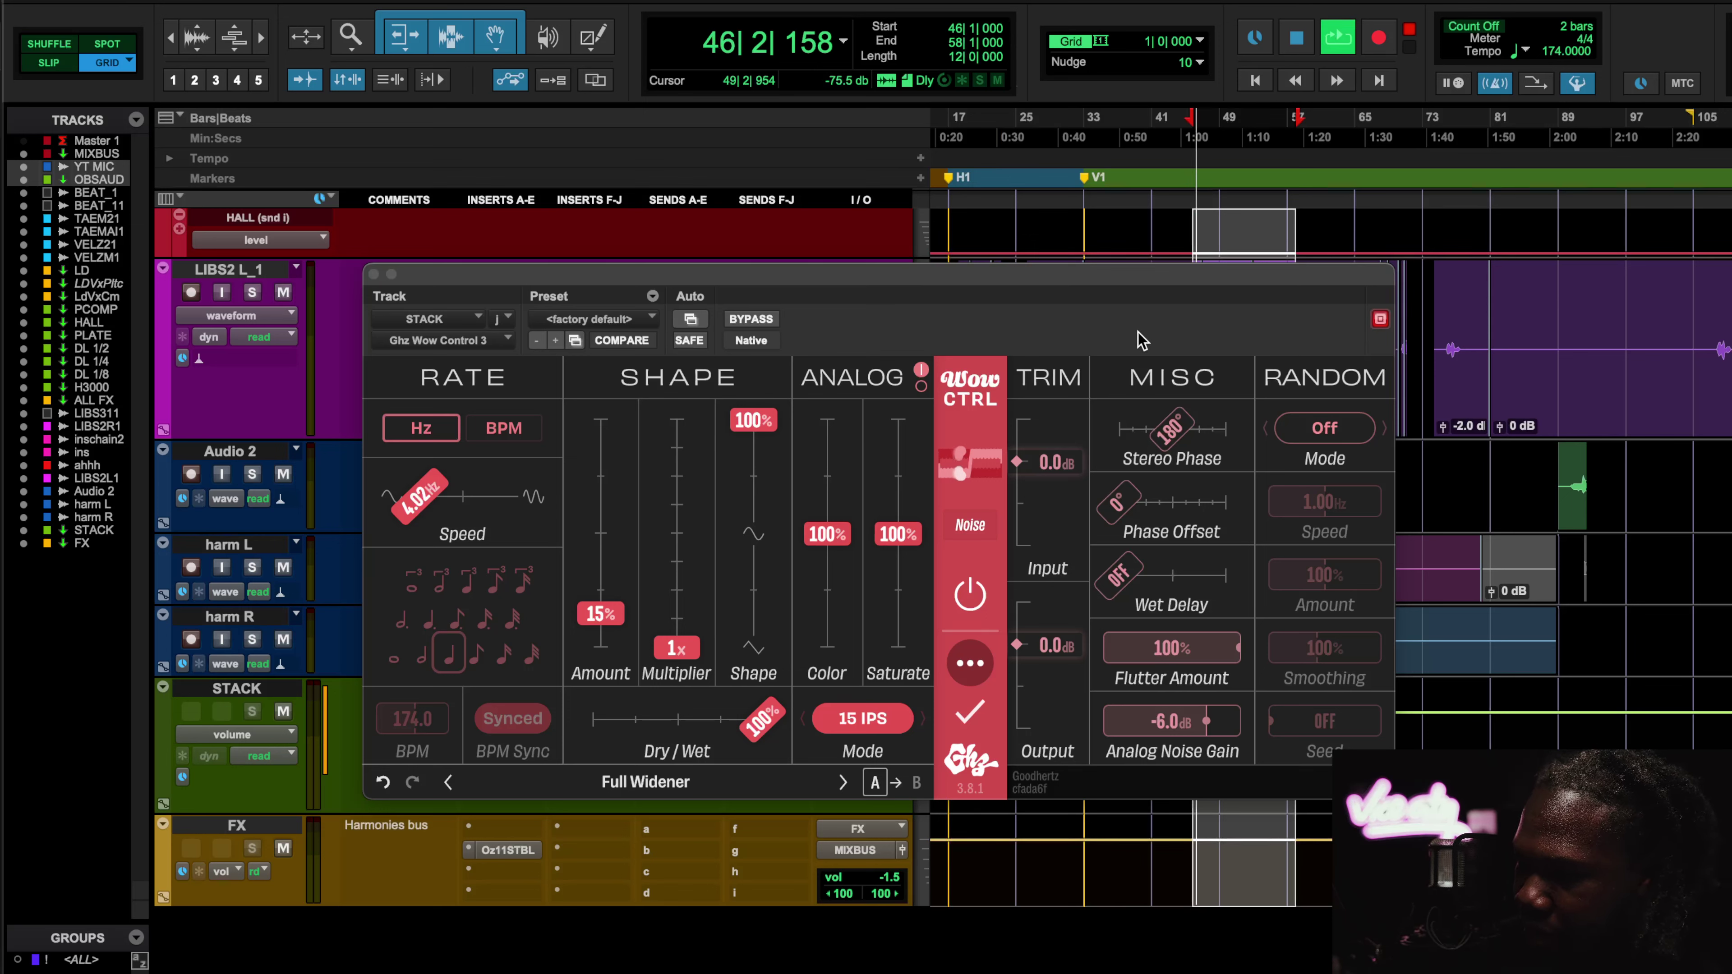
{"action": "left_click_drag", "start_coordinate": [1036, 271], "coordinate": [845, 37]}
{"action": "left_click_drag", "start_coordinate": [866, 409], "coordinate": [866, 402]}
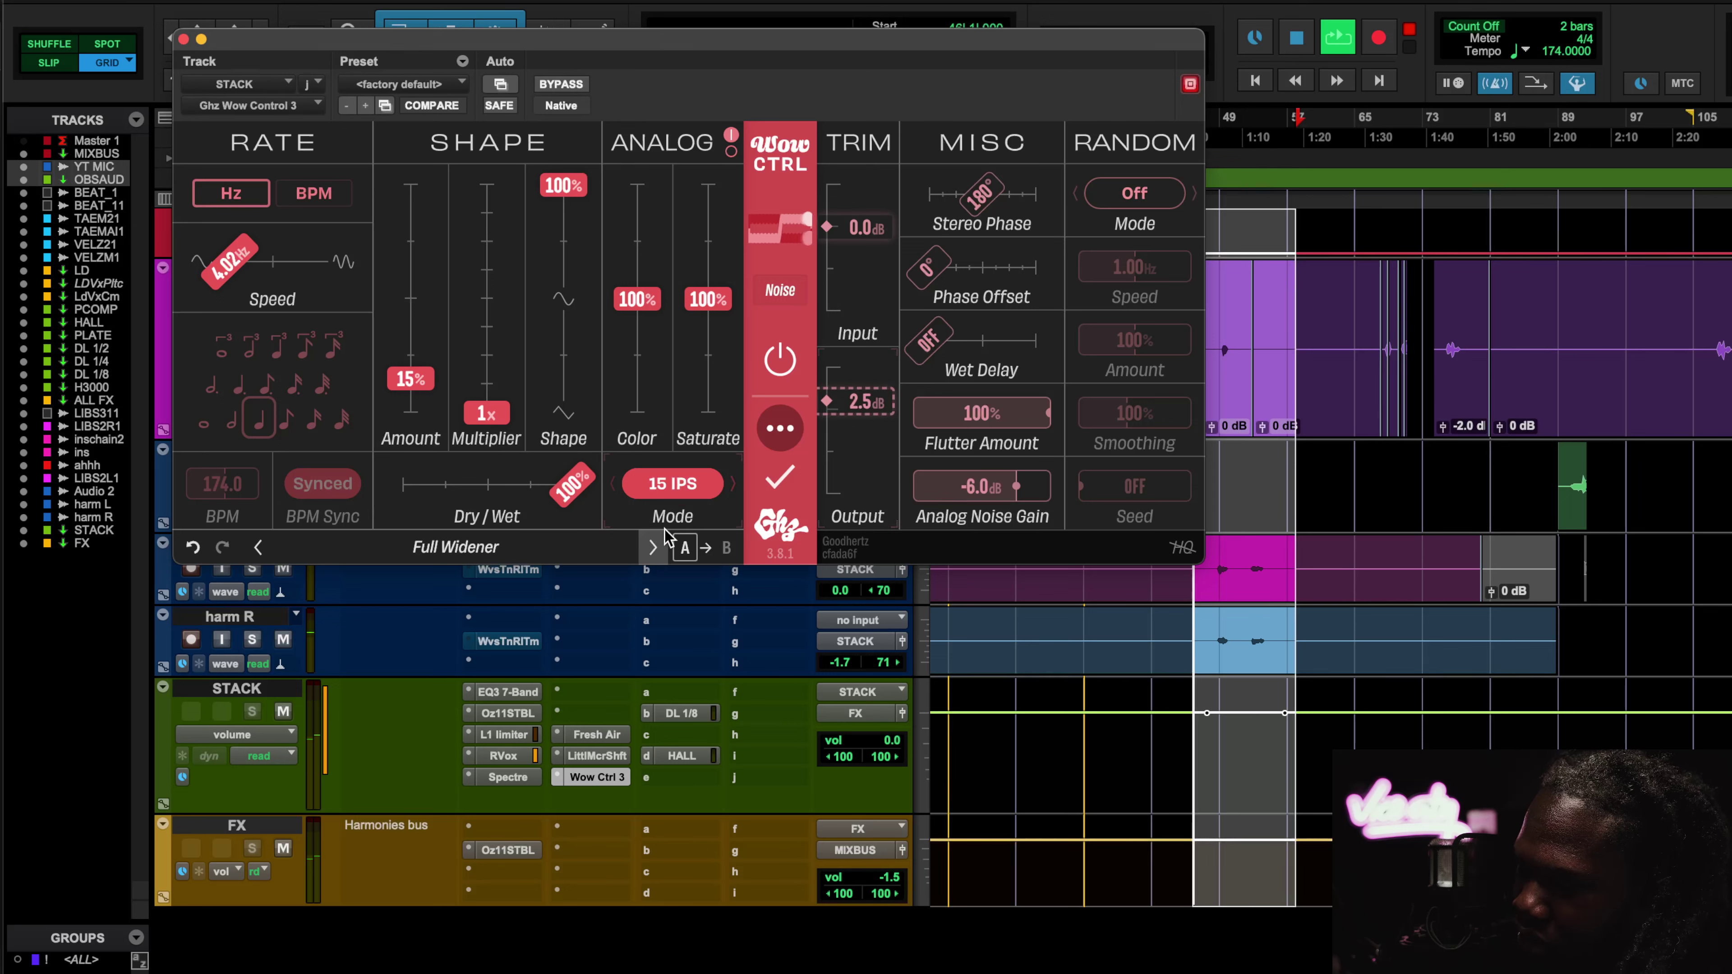
Compare the STACK playback with Wow Control switched off and on, and reset its output trim to 0.0 dB.
{"action": "left_click", "coordinate": [779, 358]}
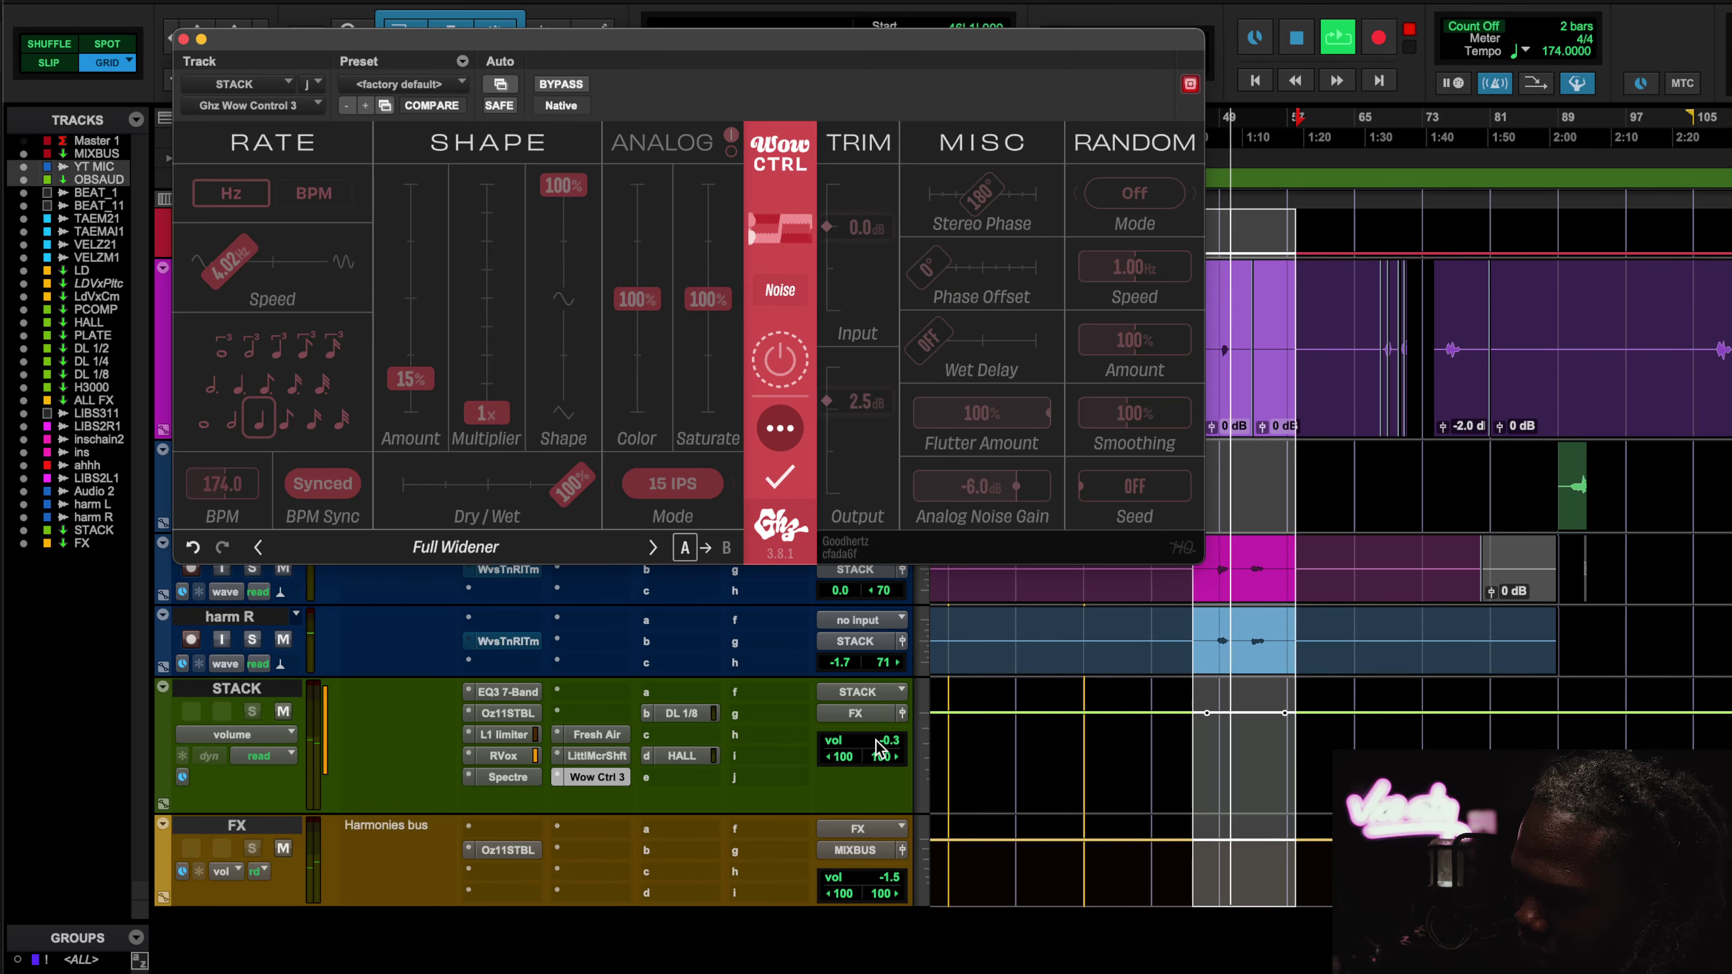
{"action": "left_click_drag", "start_coordinate": [878, 734], "coordinate": [880, 730]}
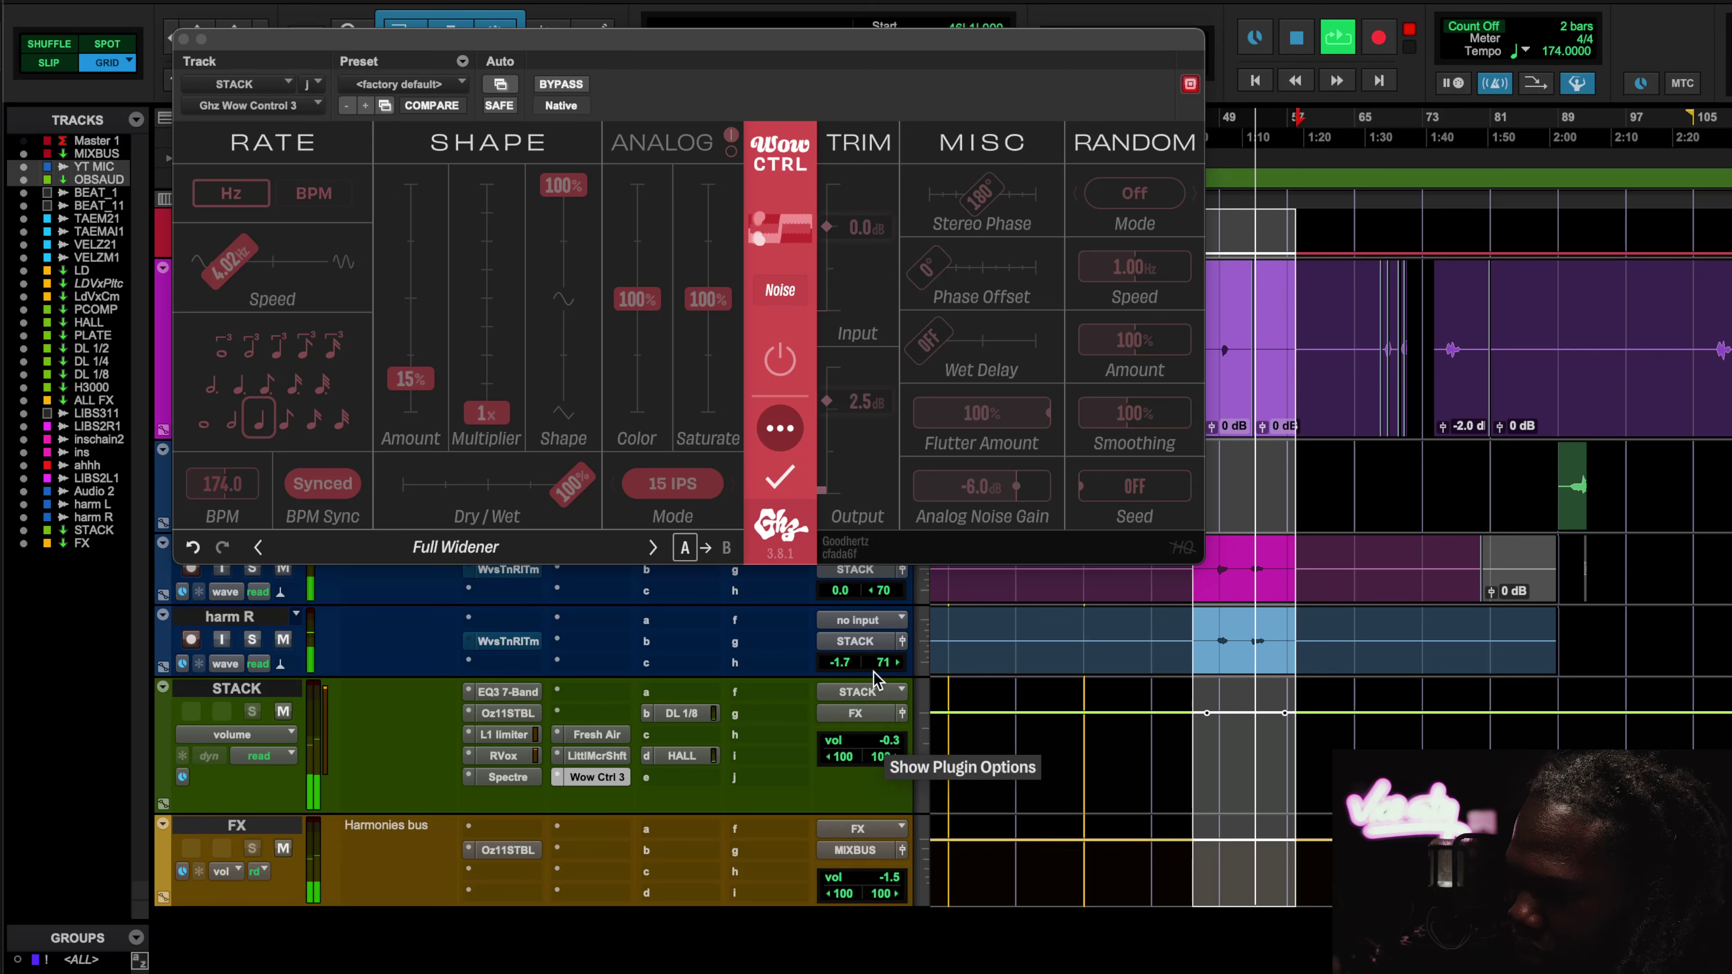
{"action": "left_click", "coordinate": [789, 364]}
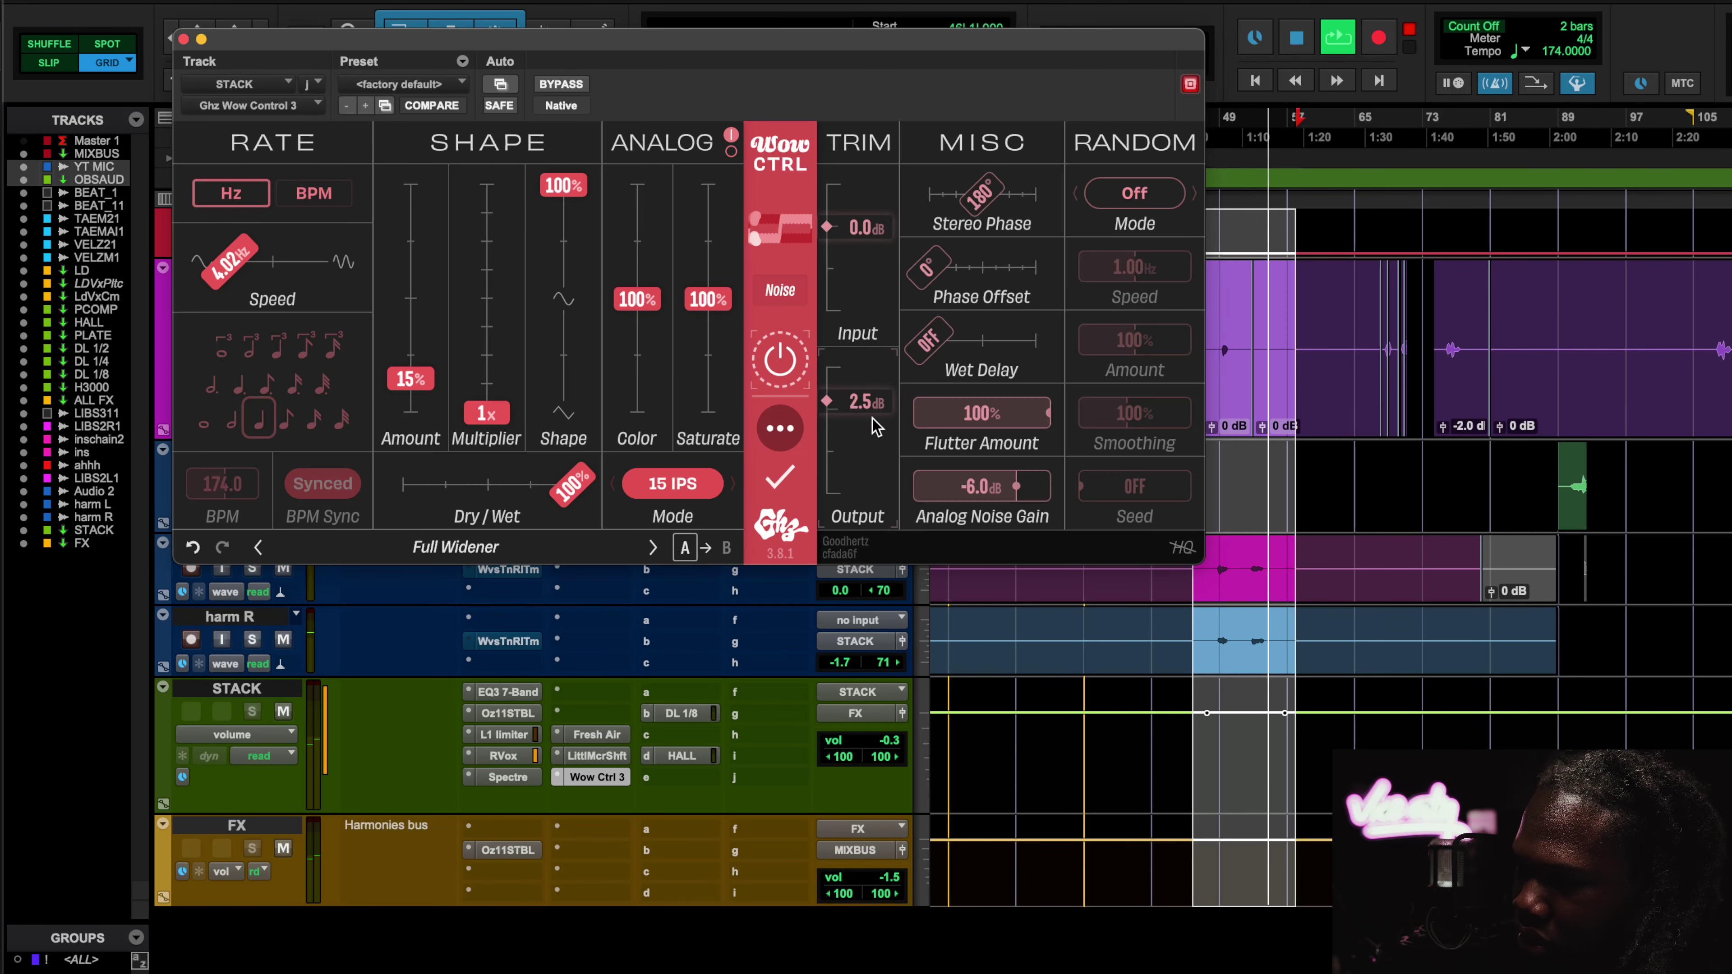
{"action": "double_click", "coordinate": [878, 404]}
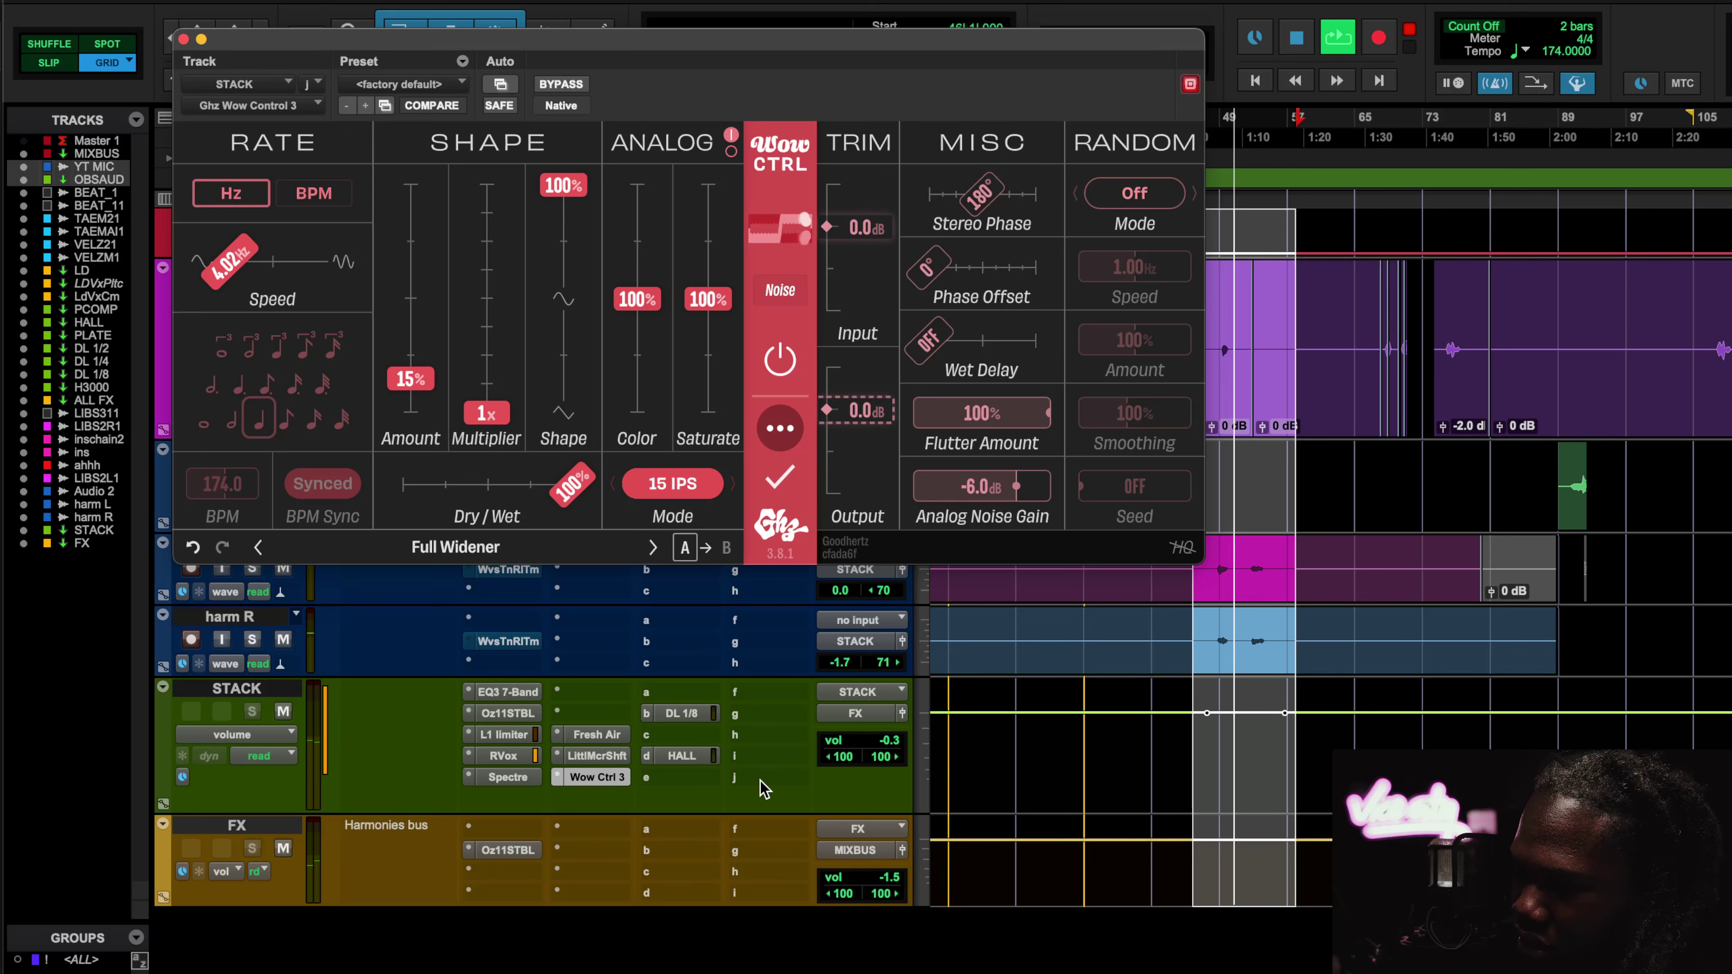
Turn off automation on the STACK track, set its volume to +1.8 dB, and audition the selected bars.
{"action": "left_click", "coordinate": [281, 756]}
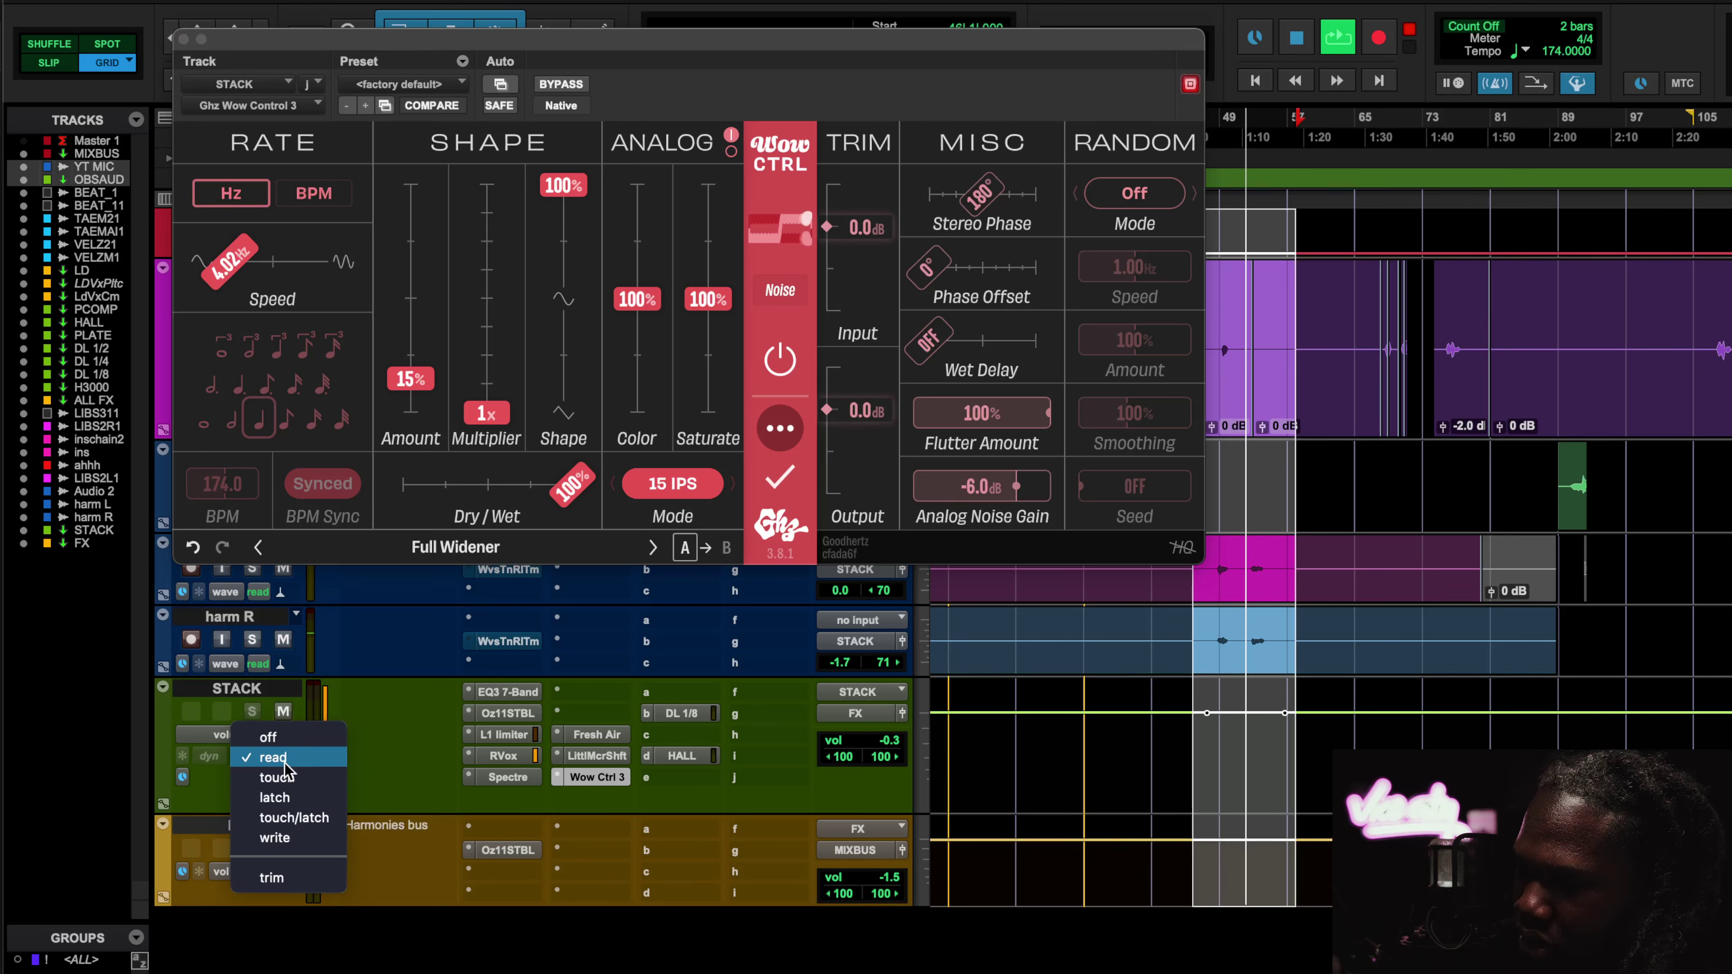
{"action": "left_click", "coordinate": [269, 737]}
{"action": "left_click_drag", "start_coordinate": [878, 734], "coordinate": [879, 730]}
{"action": "key", "text": "space"}
{"action": "key", "text": "space"}
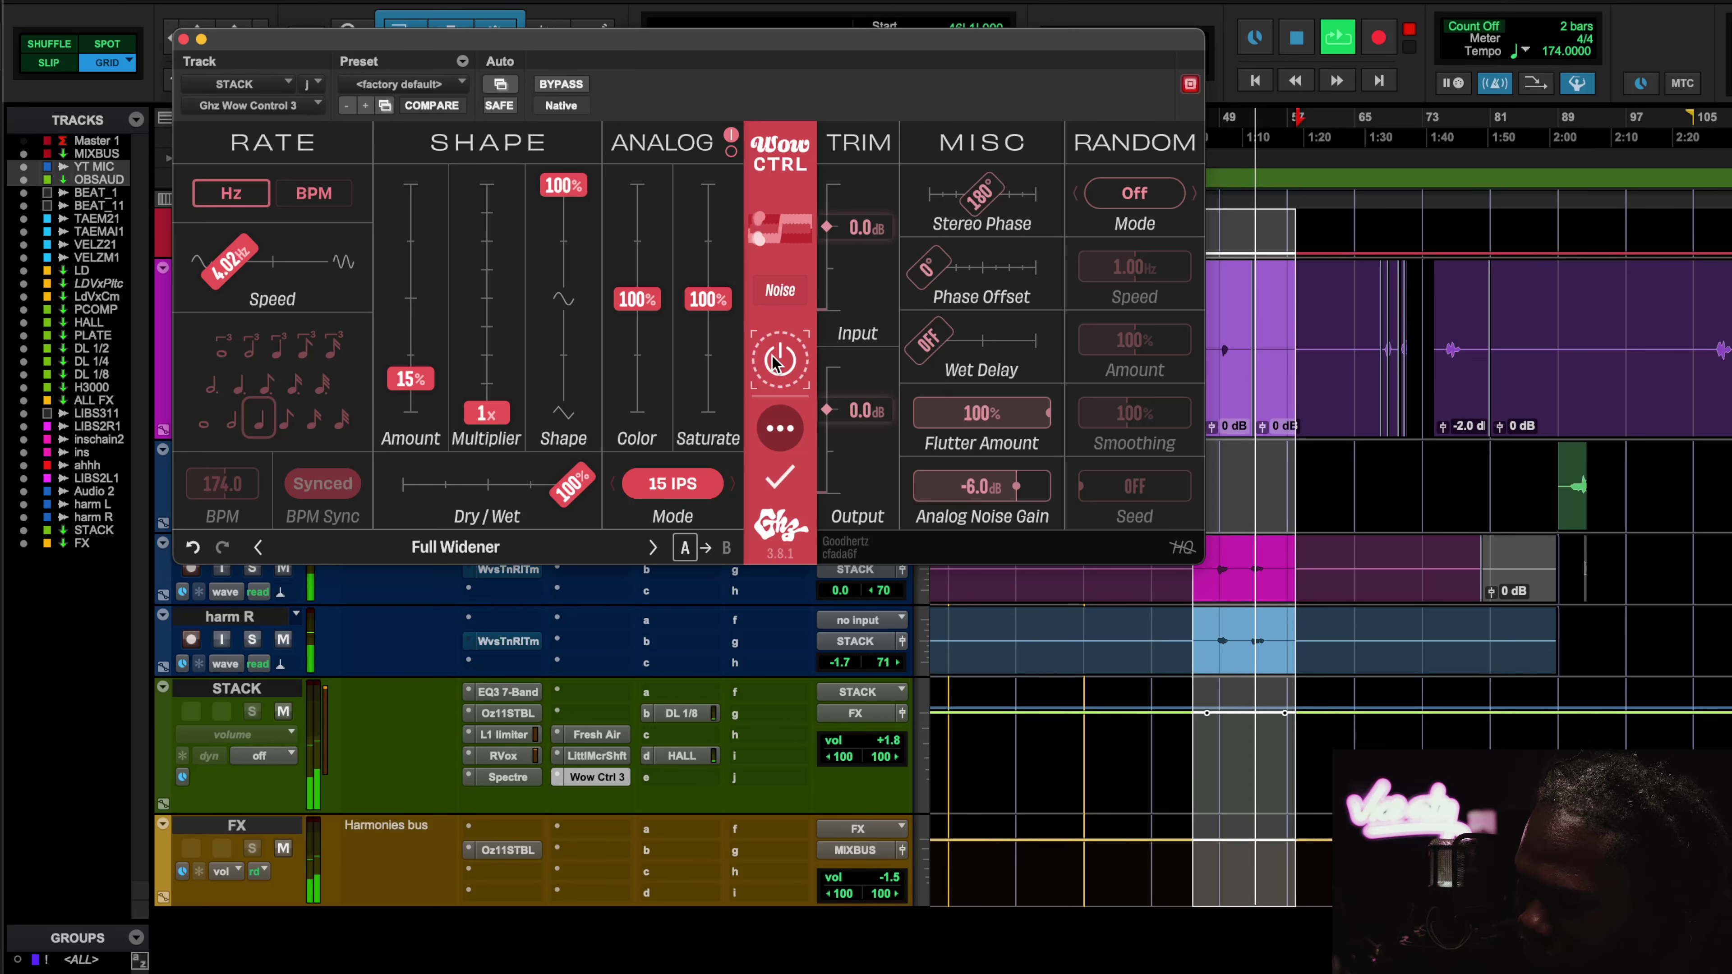
{"action": "key", "text": "space"}
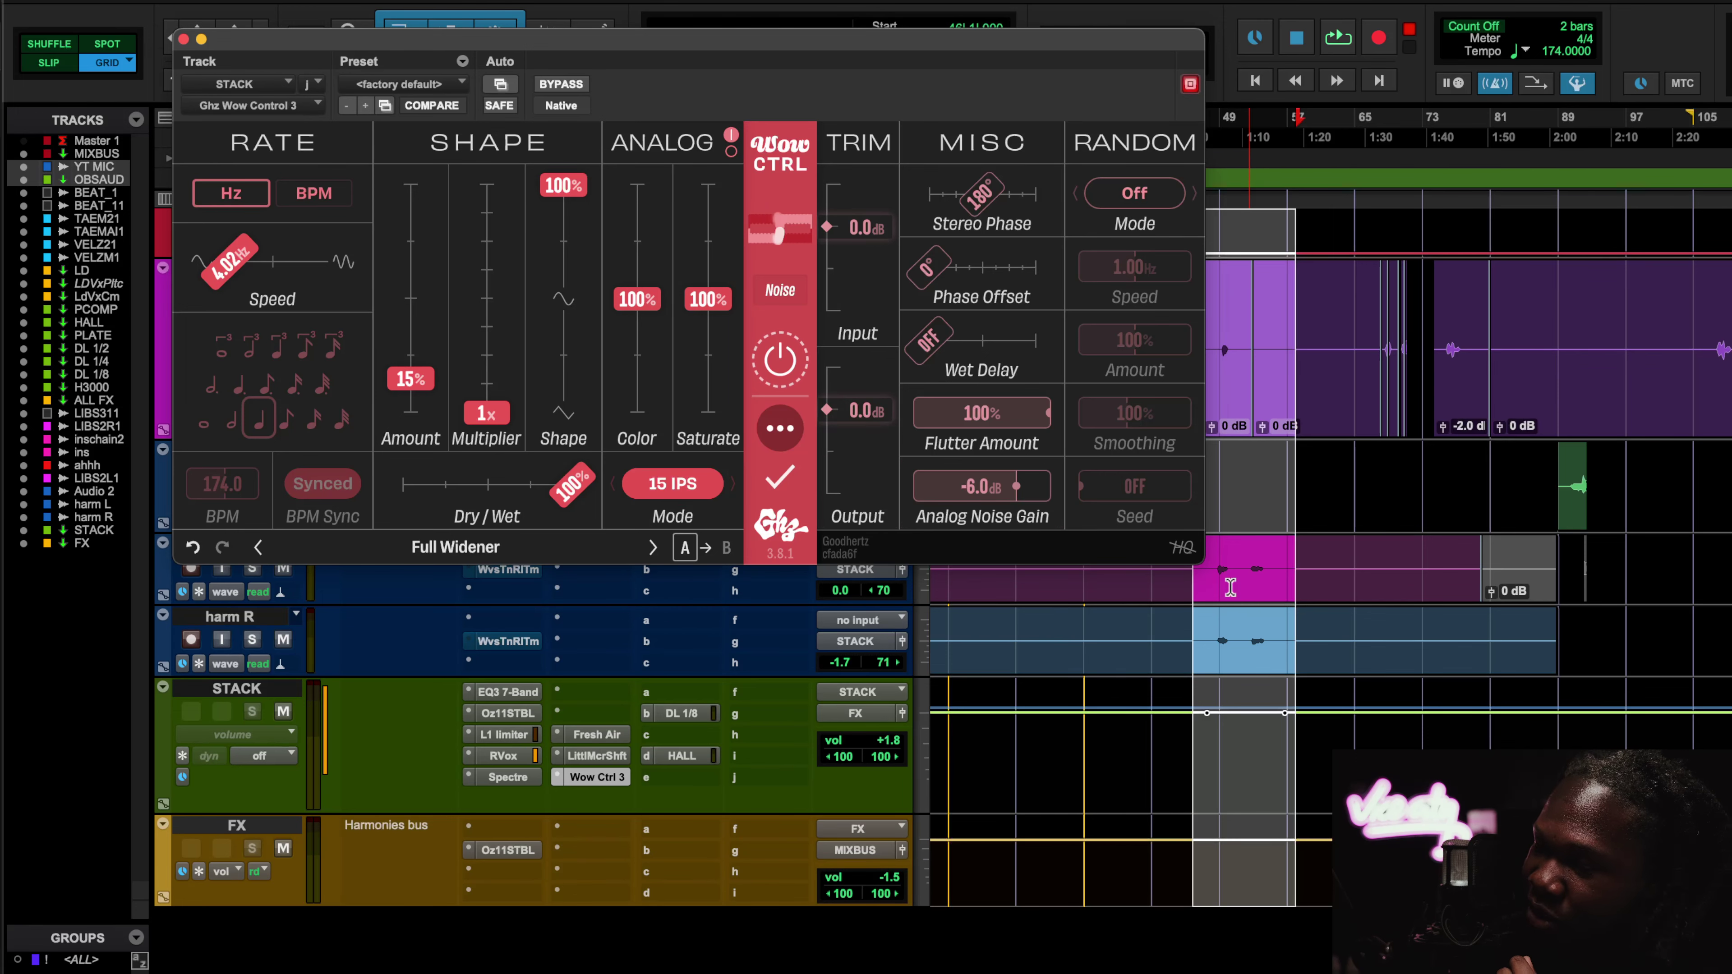
{"action": "scroll", "coordinate": [1230, 588], "scroll_direction": "up", "scroll_amount": 3}
{"action": "scroll", "coordinate": [1416, 591], "scroll_direction": "up", "scroll_amount": 5}
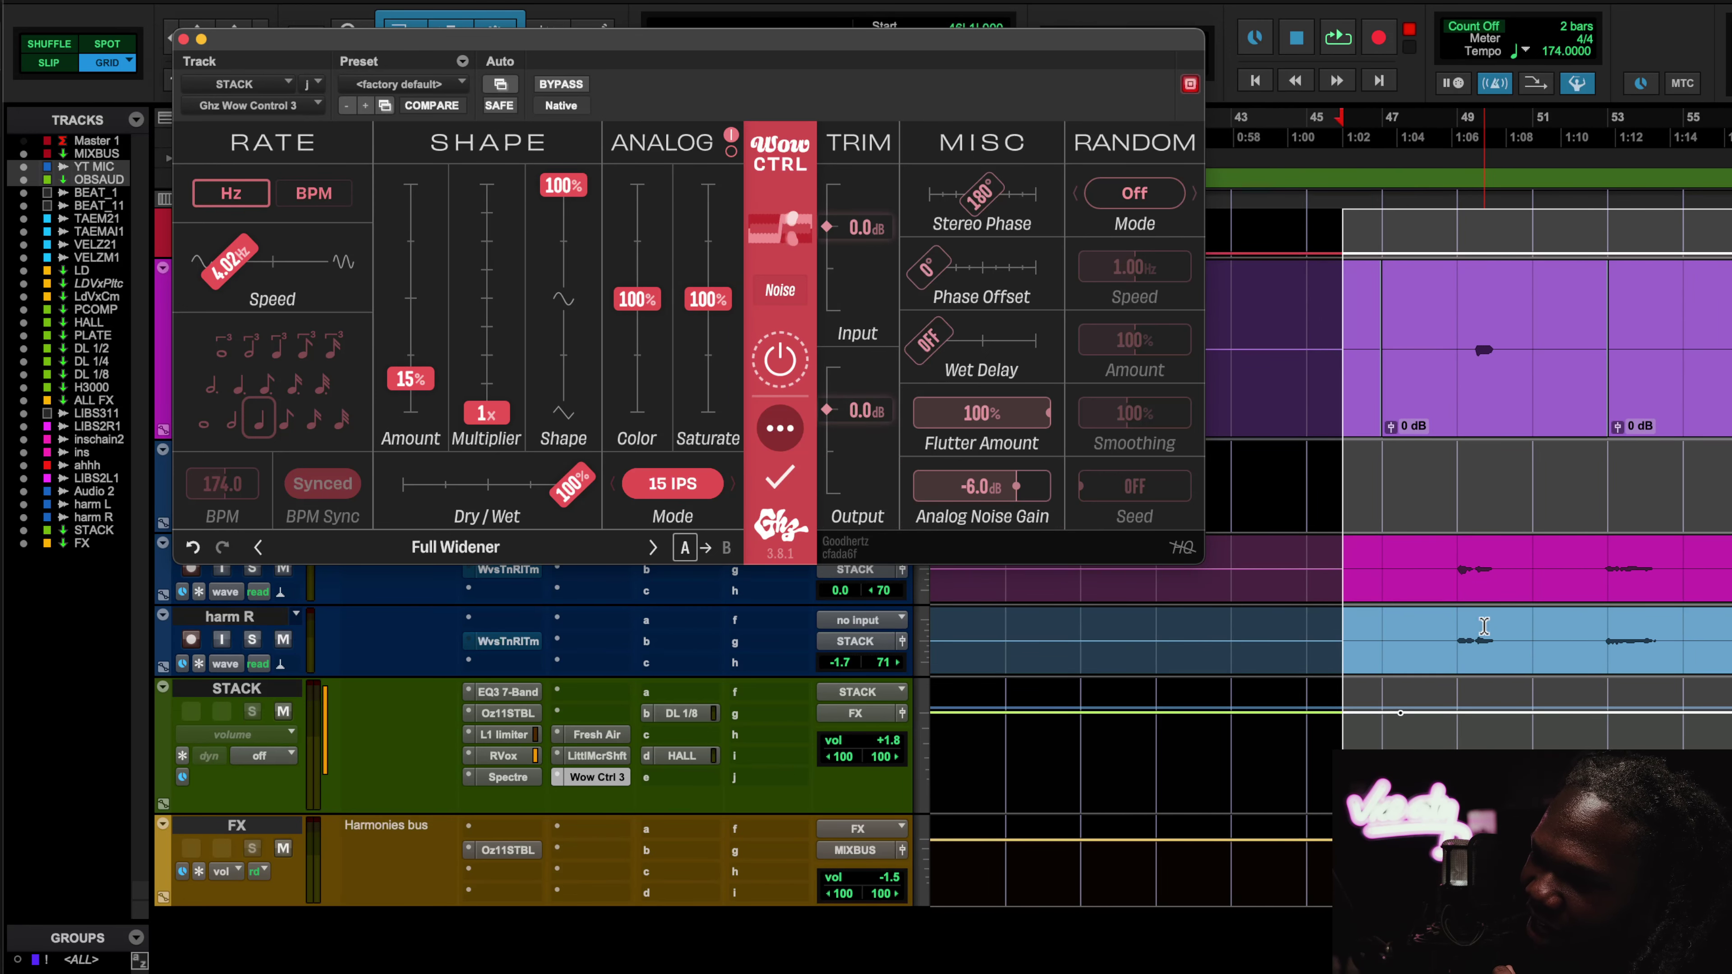
{"action": "left_click_drag", "start_coordinate": [1073, 60], "coordinate": [1071, 160]}
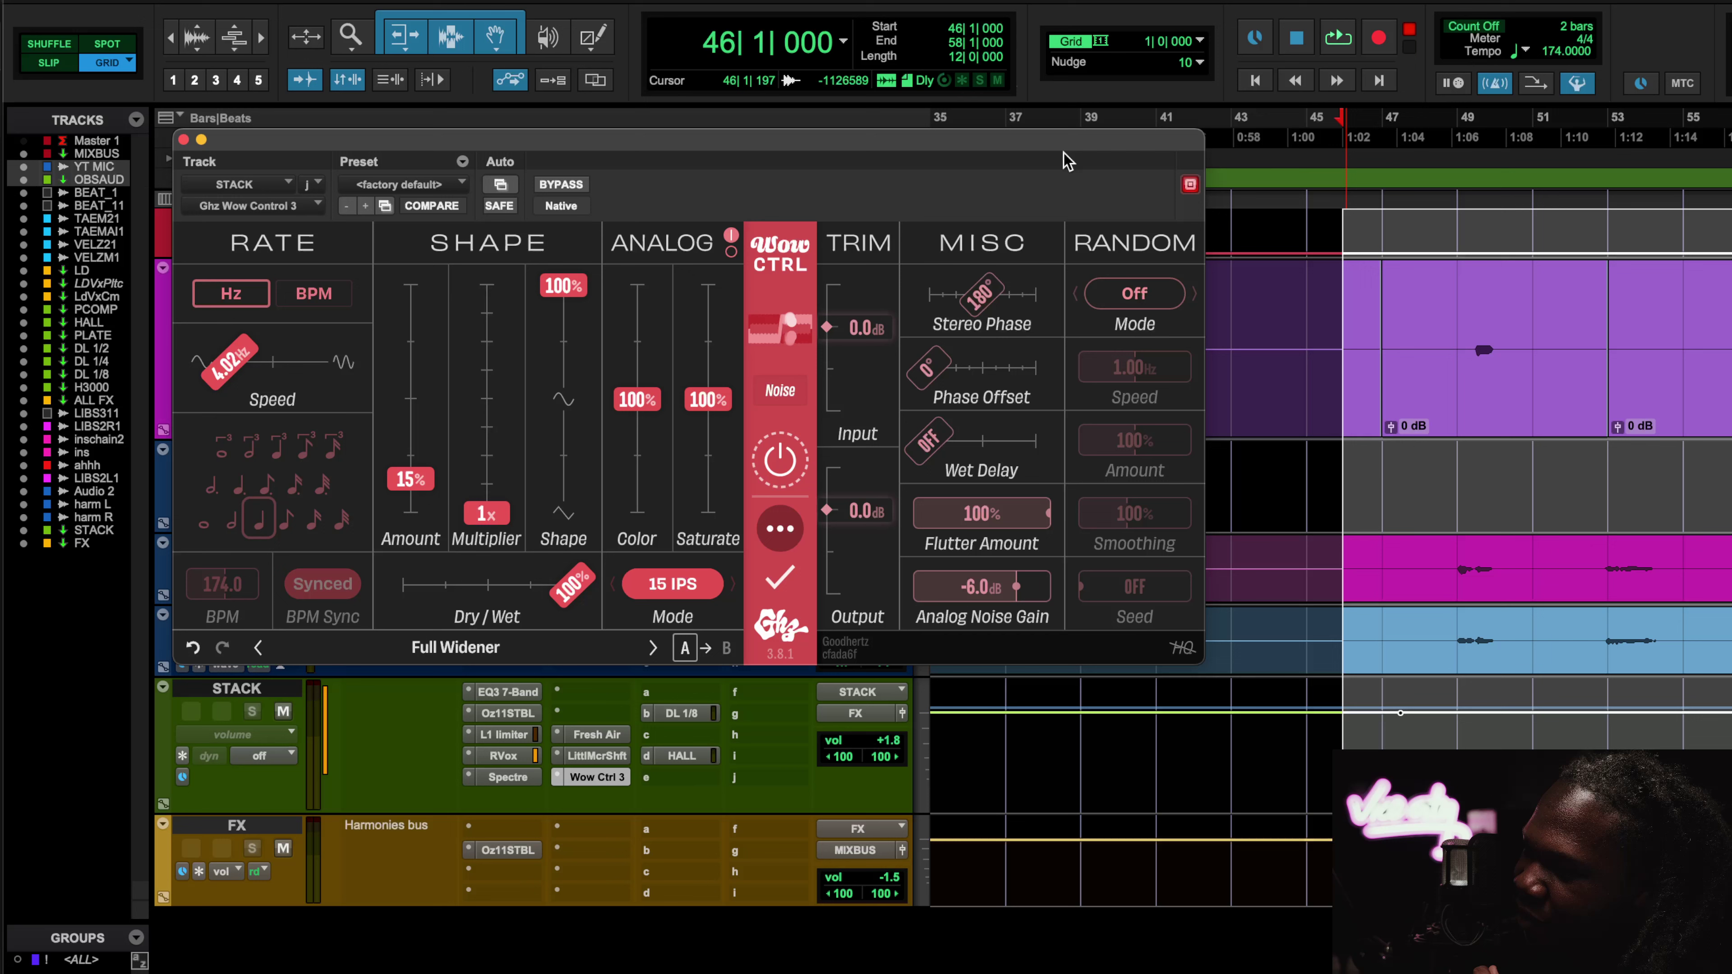
{"action": "left_click", "coordinate": [865, 46]}
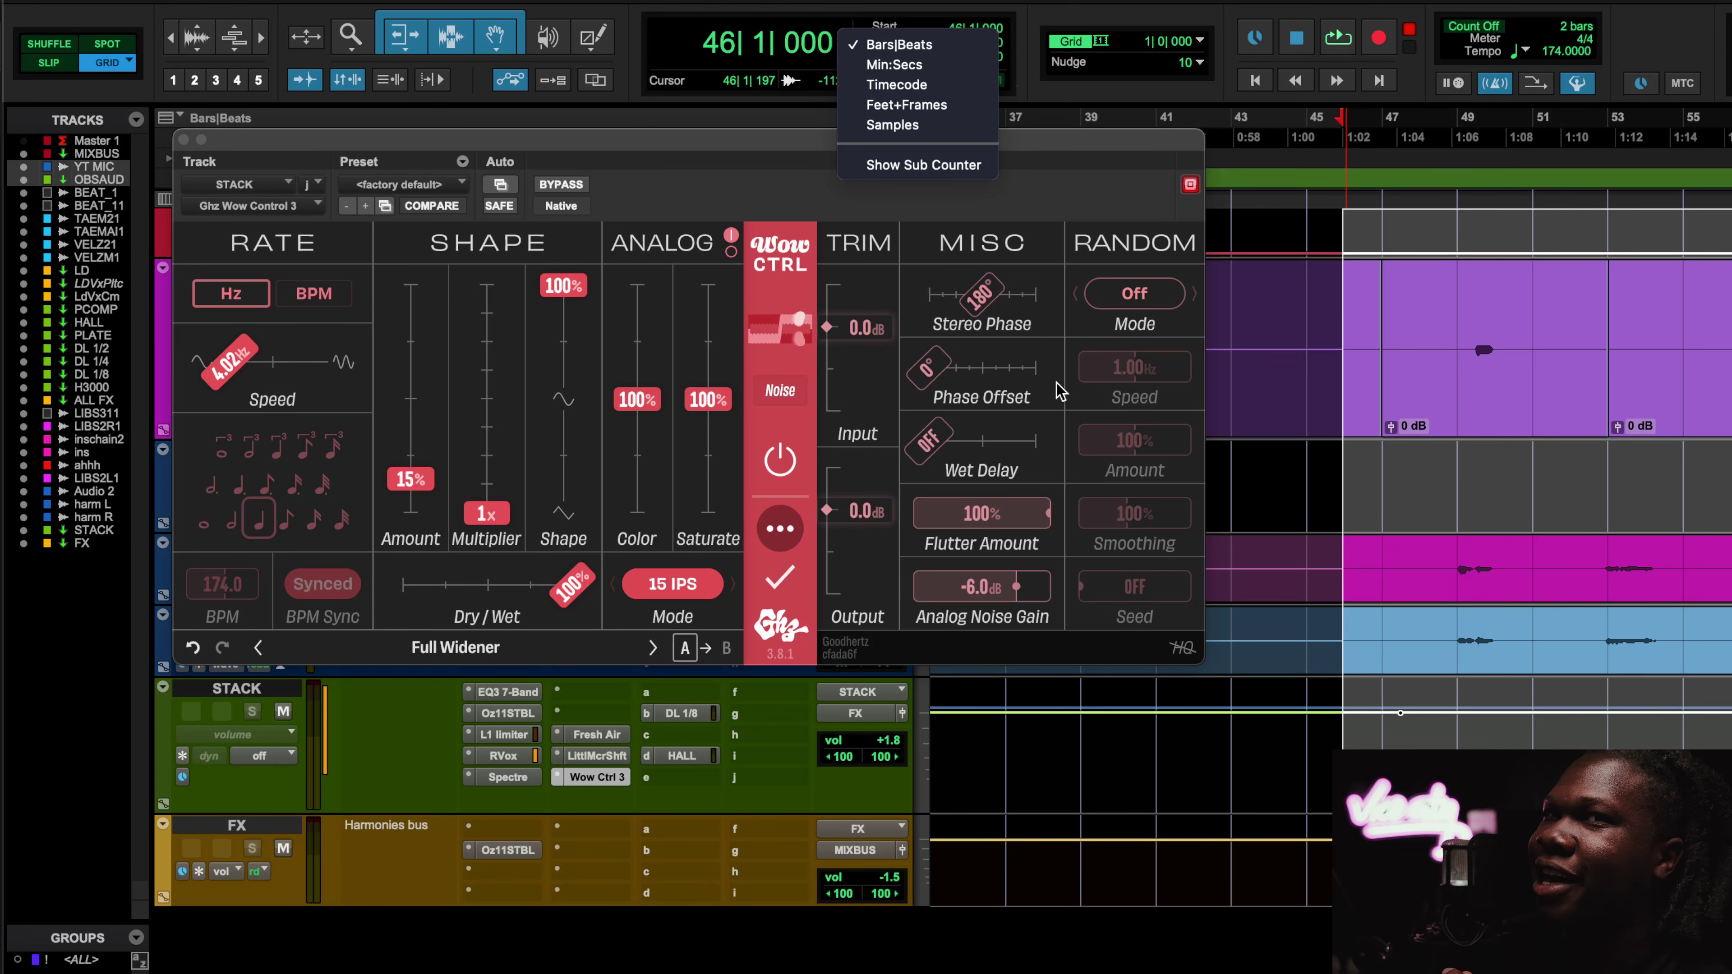
{"action": "left_click", "coordinate": [1104, 5]}
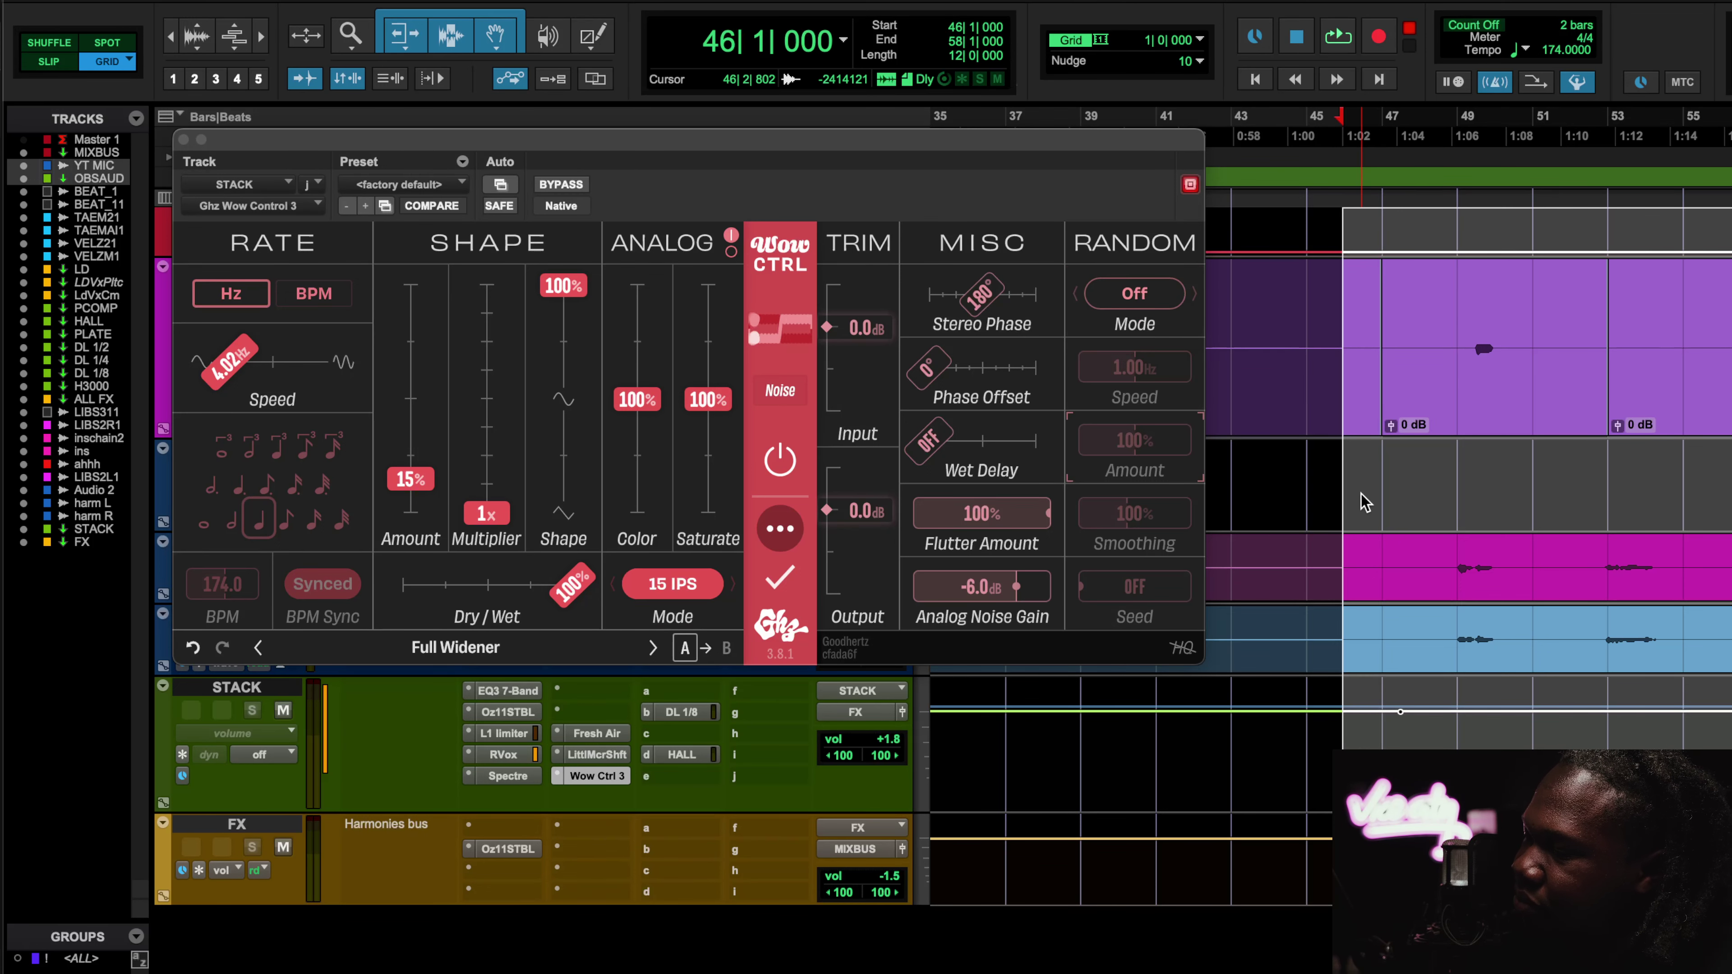
Try the BPM rate mode in the STACK track's Wow Control and return it to Hz.
{"action": "scroll", "coordinate": [1360, 502], "scroll_direction": "right", "scroll_amount": 3}
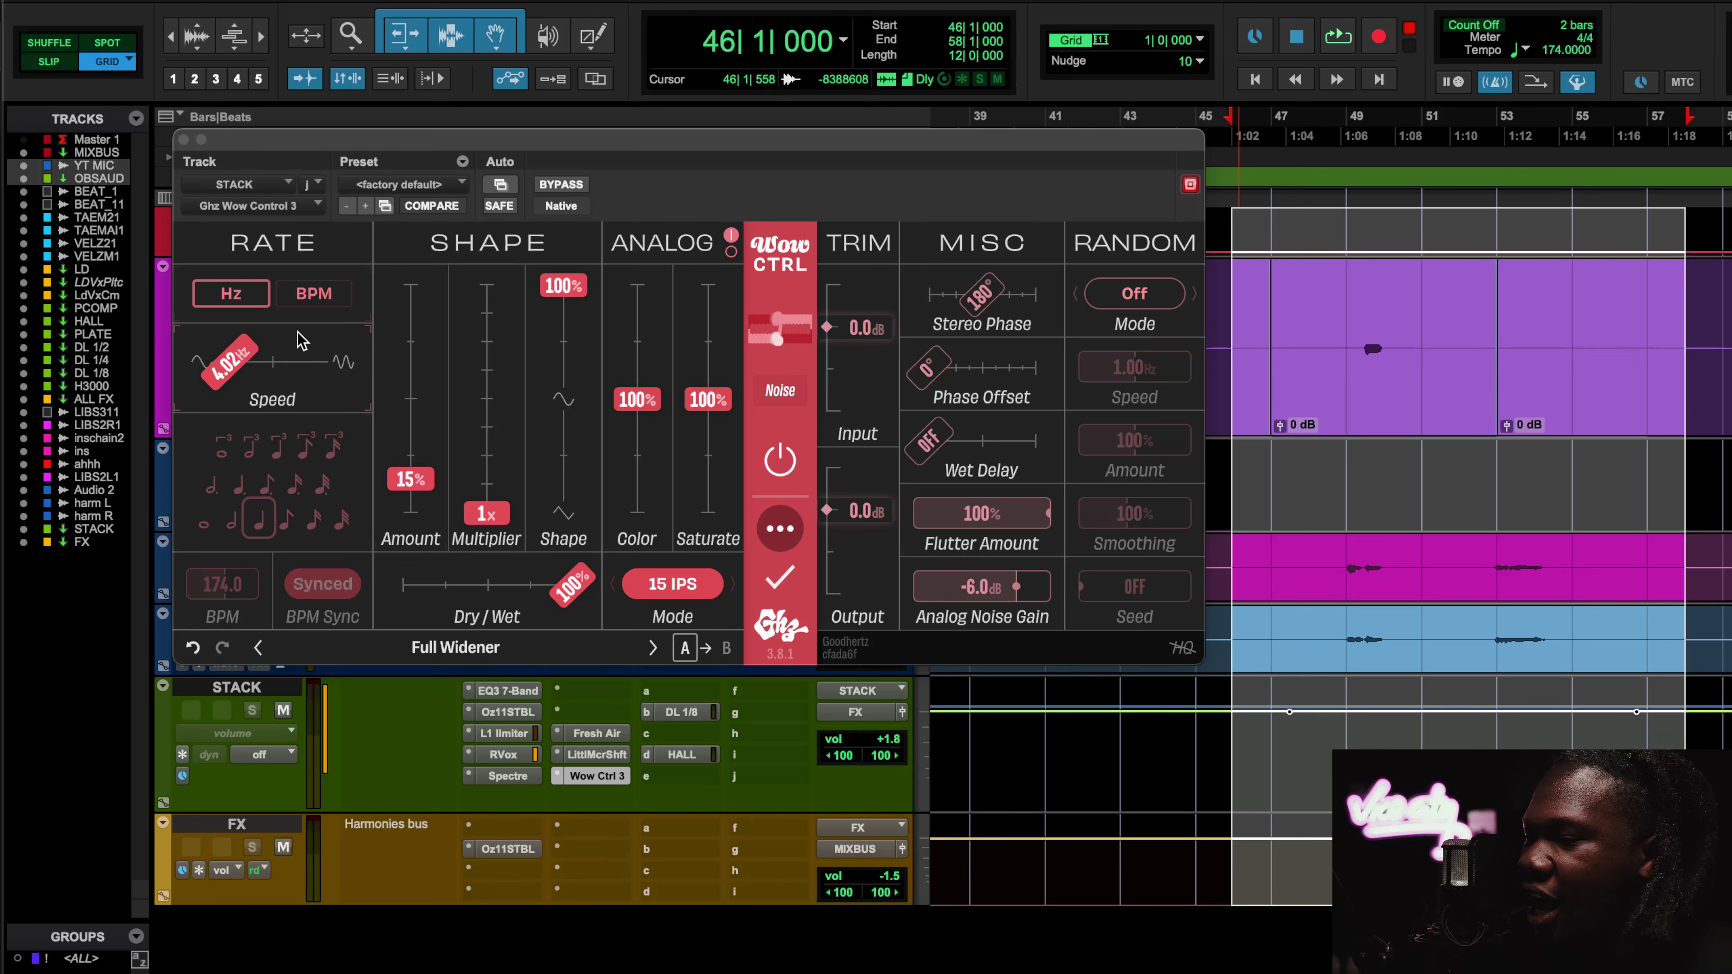
{"action": "left_click", "coordinate": [312, 293]}
{"action": "left_click", "coordinate": [232, 295]}
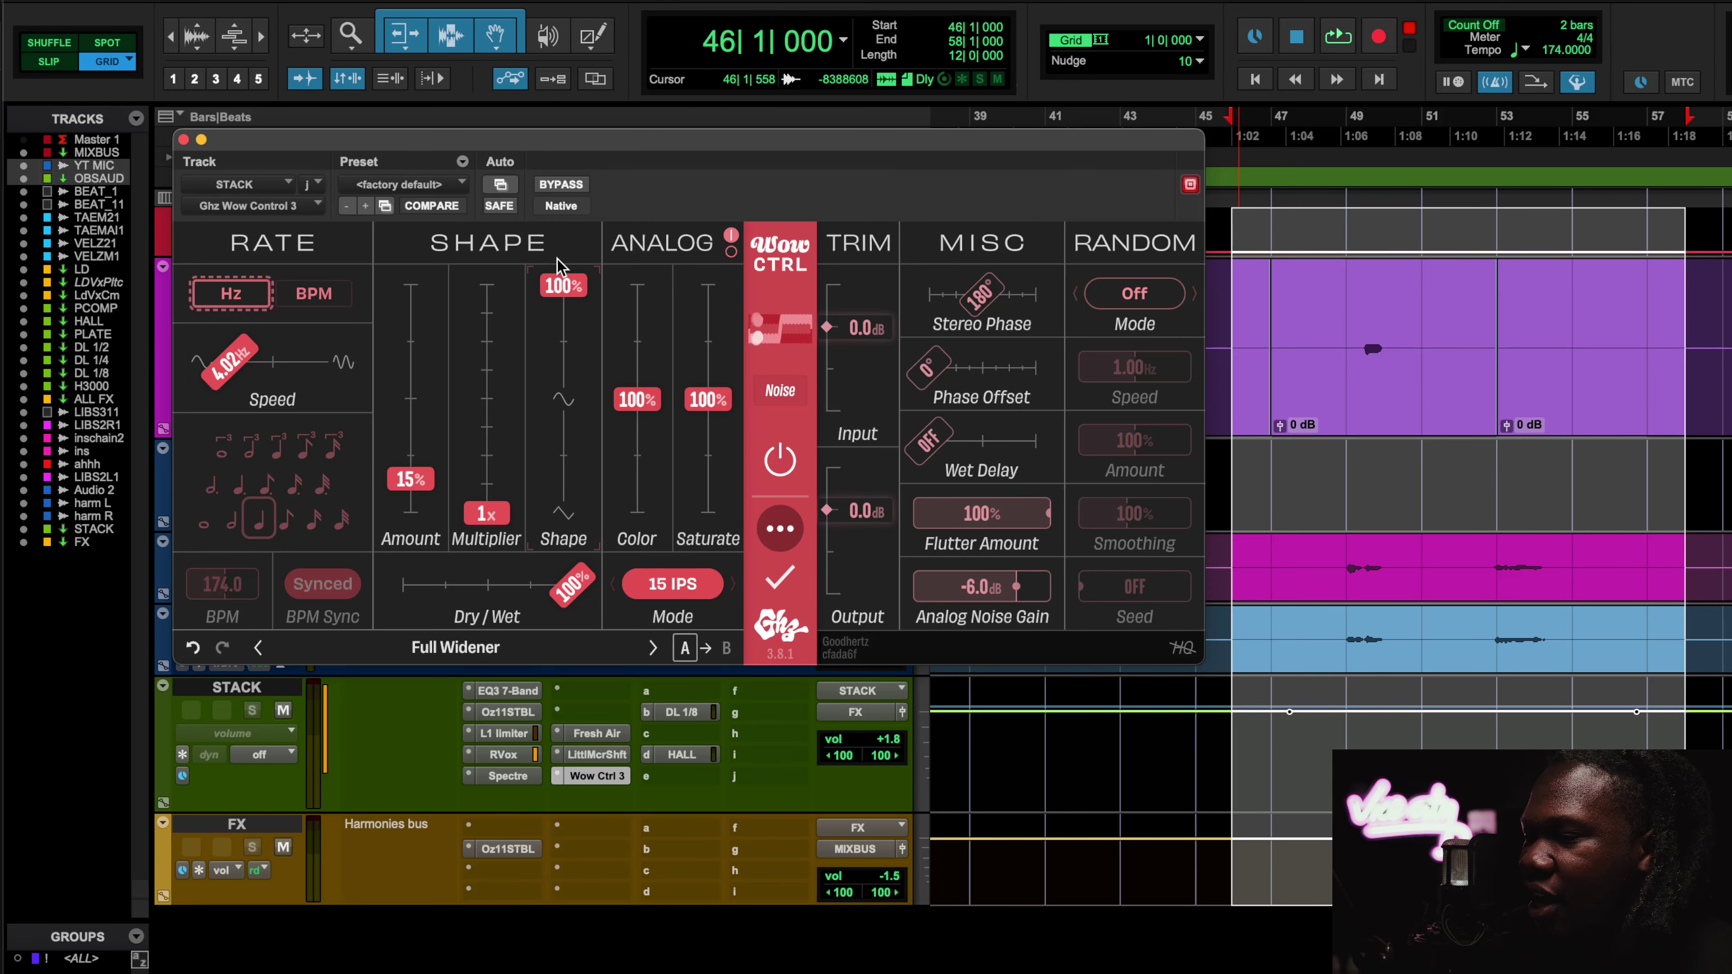
Close the STACK plugin window and open the Wow Control 3 insert on the MIXBUS track.
{"action": "left_click", "coordinate": [184, 140]}
{"action": "scroll", "coordinate": [446, 418], "scroll_direction": "up", "scroll_amount": 10}
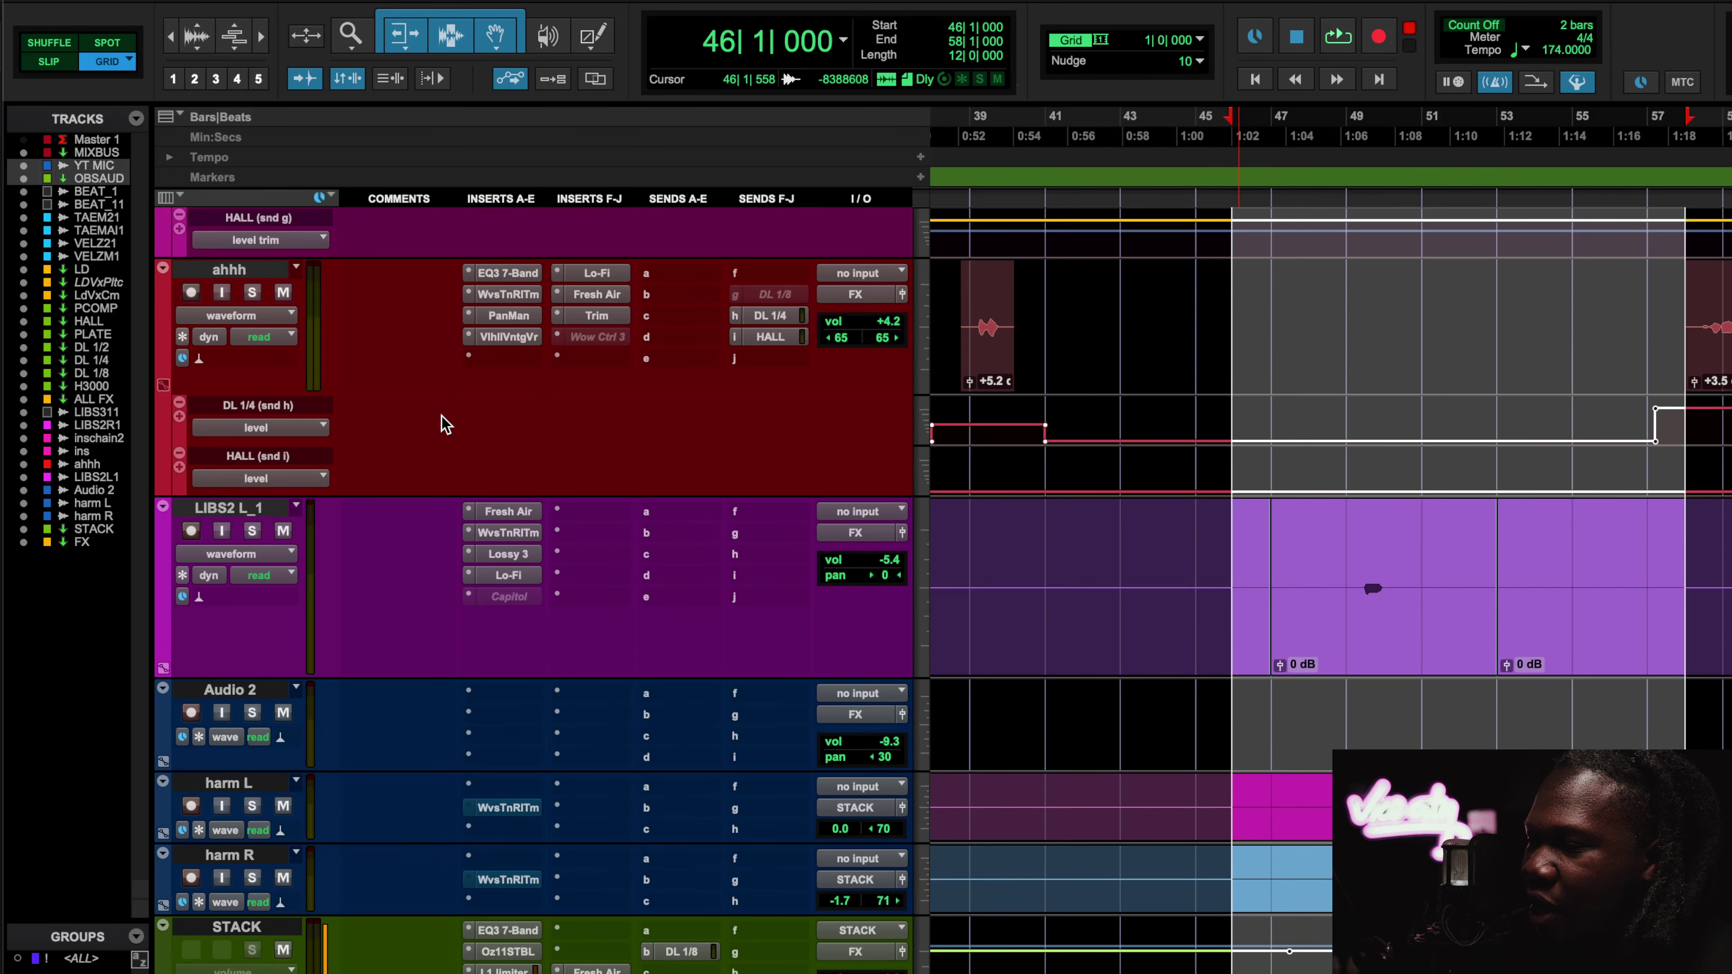
{"action": "scroll", "coordinate": [620, 554], "scroll_direction": "up", "scroll_amount": 18}
{"action": "scroll", "coordinate": [620, 554], "scroll_direction": "down", "scroll_amount": 20}
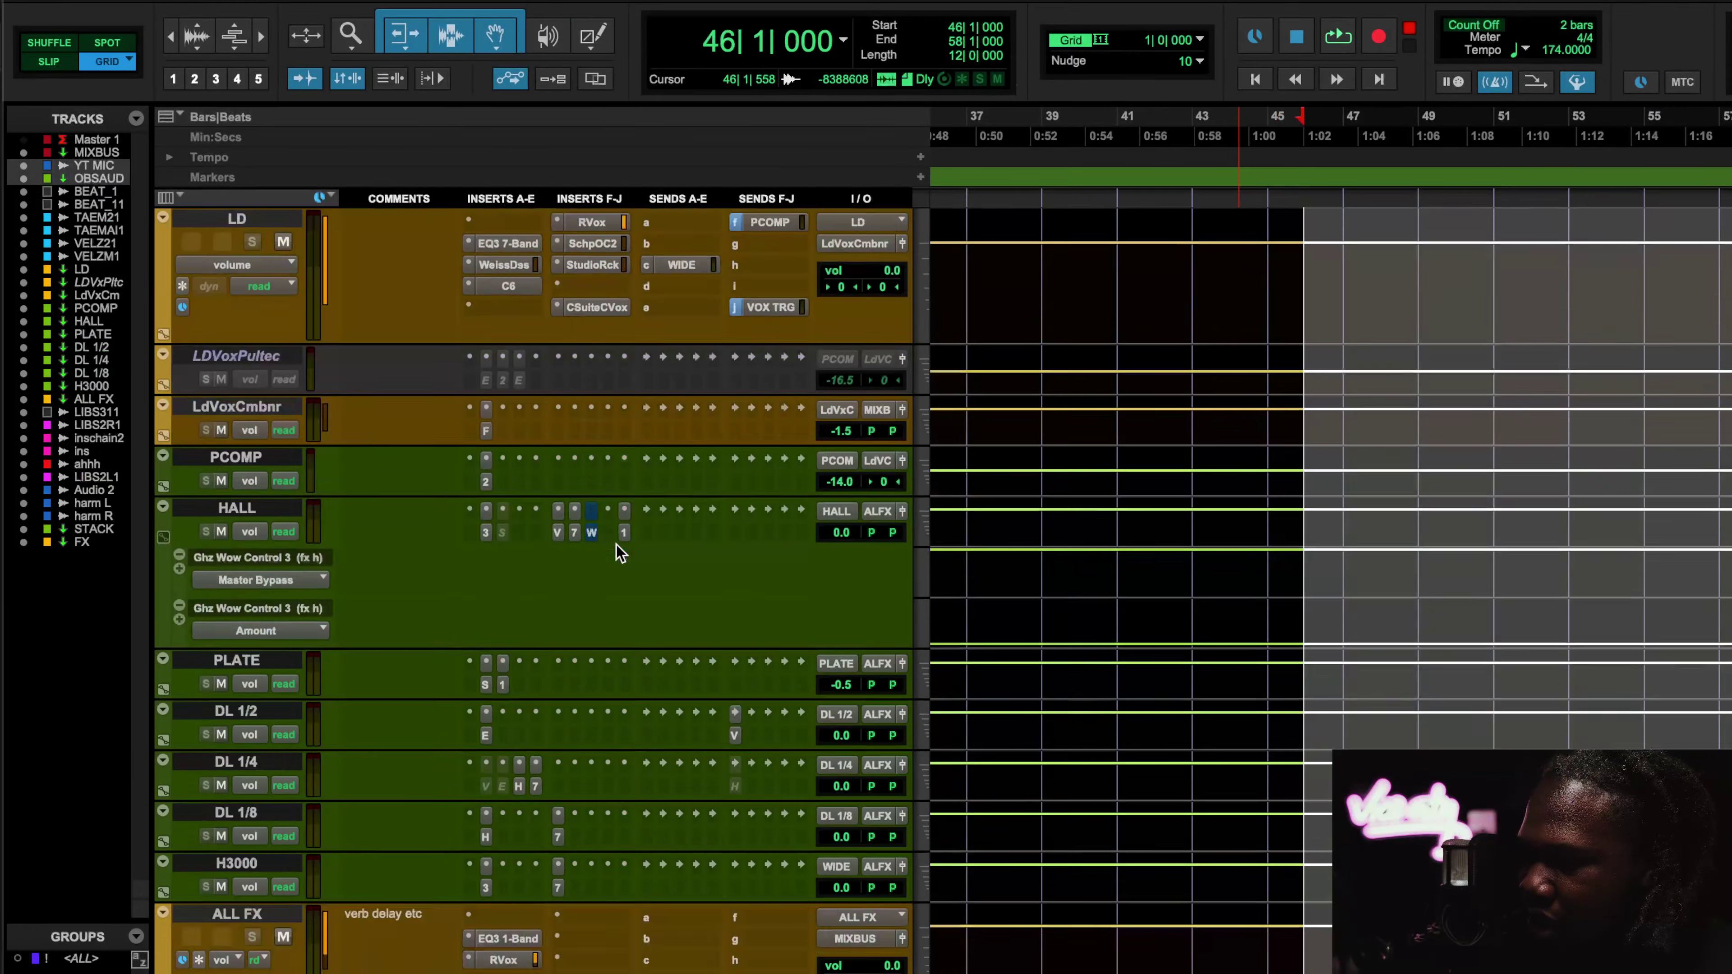
{"action": "scroll", "coordinate": [620, 553], "scroll_direction": "up", "scroll_amount": 10}
{"action": "scroll", "coordinate": [620, 553], "scroll_direction": "up", "scroll_amount": 15}
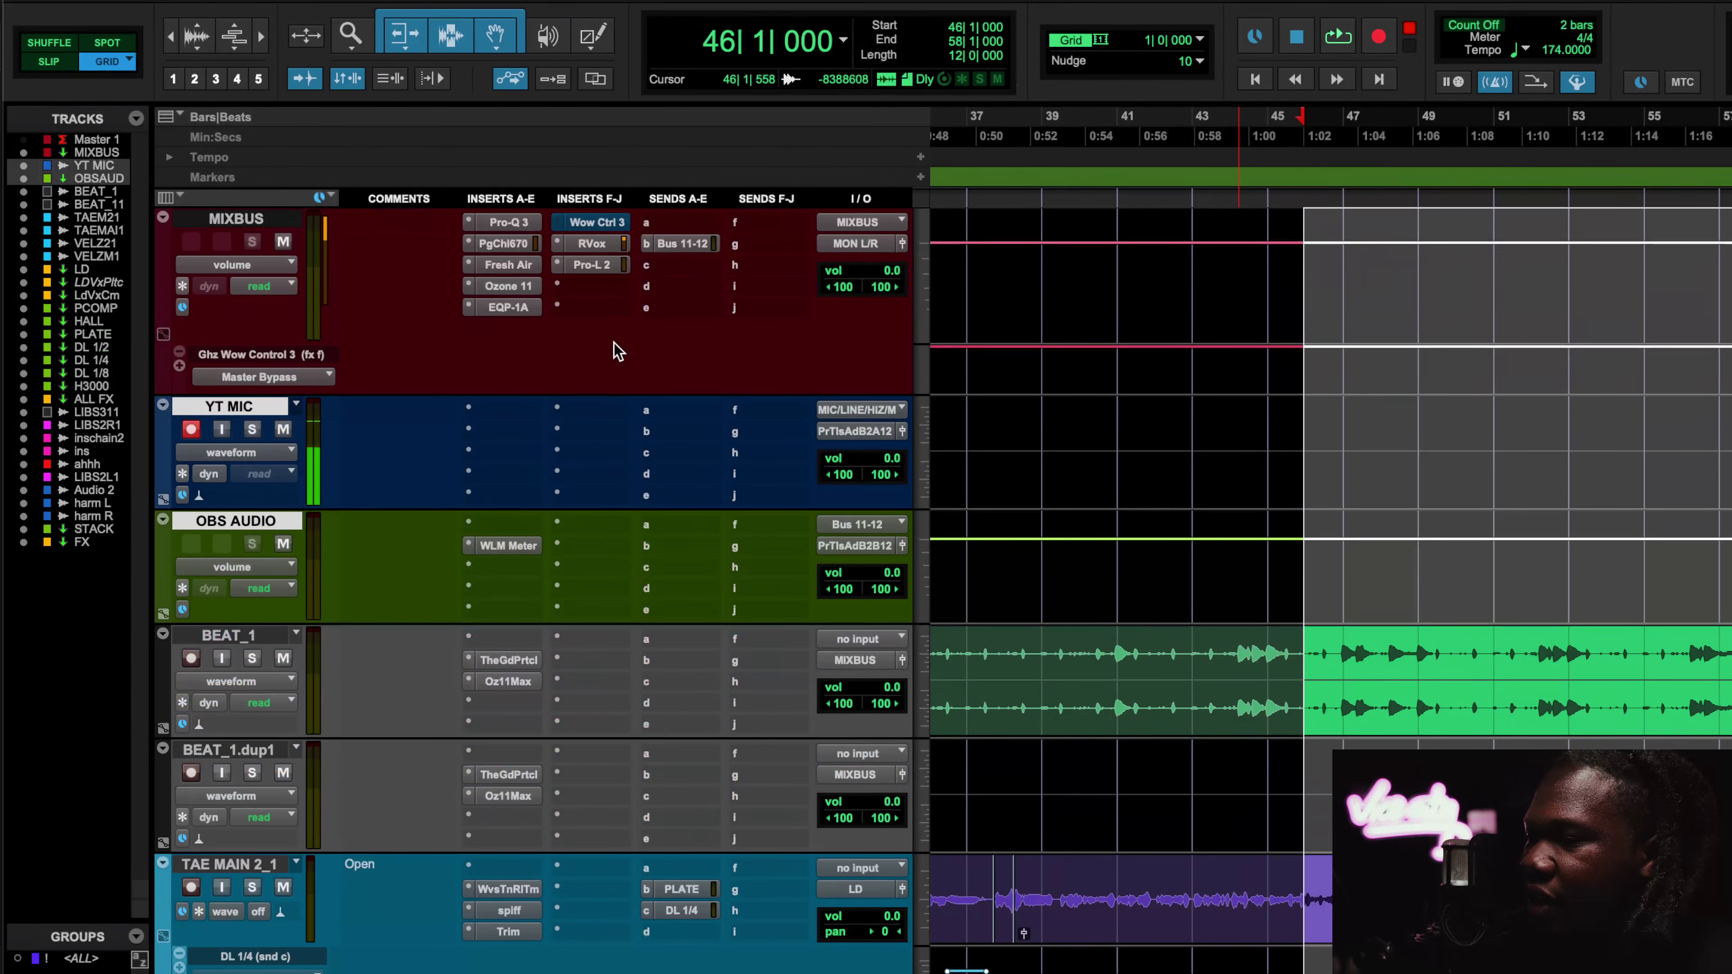
{"action": "left_click", "coordinate": [609, 227]}
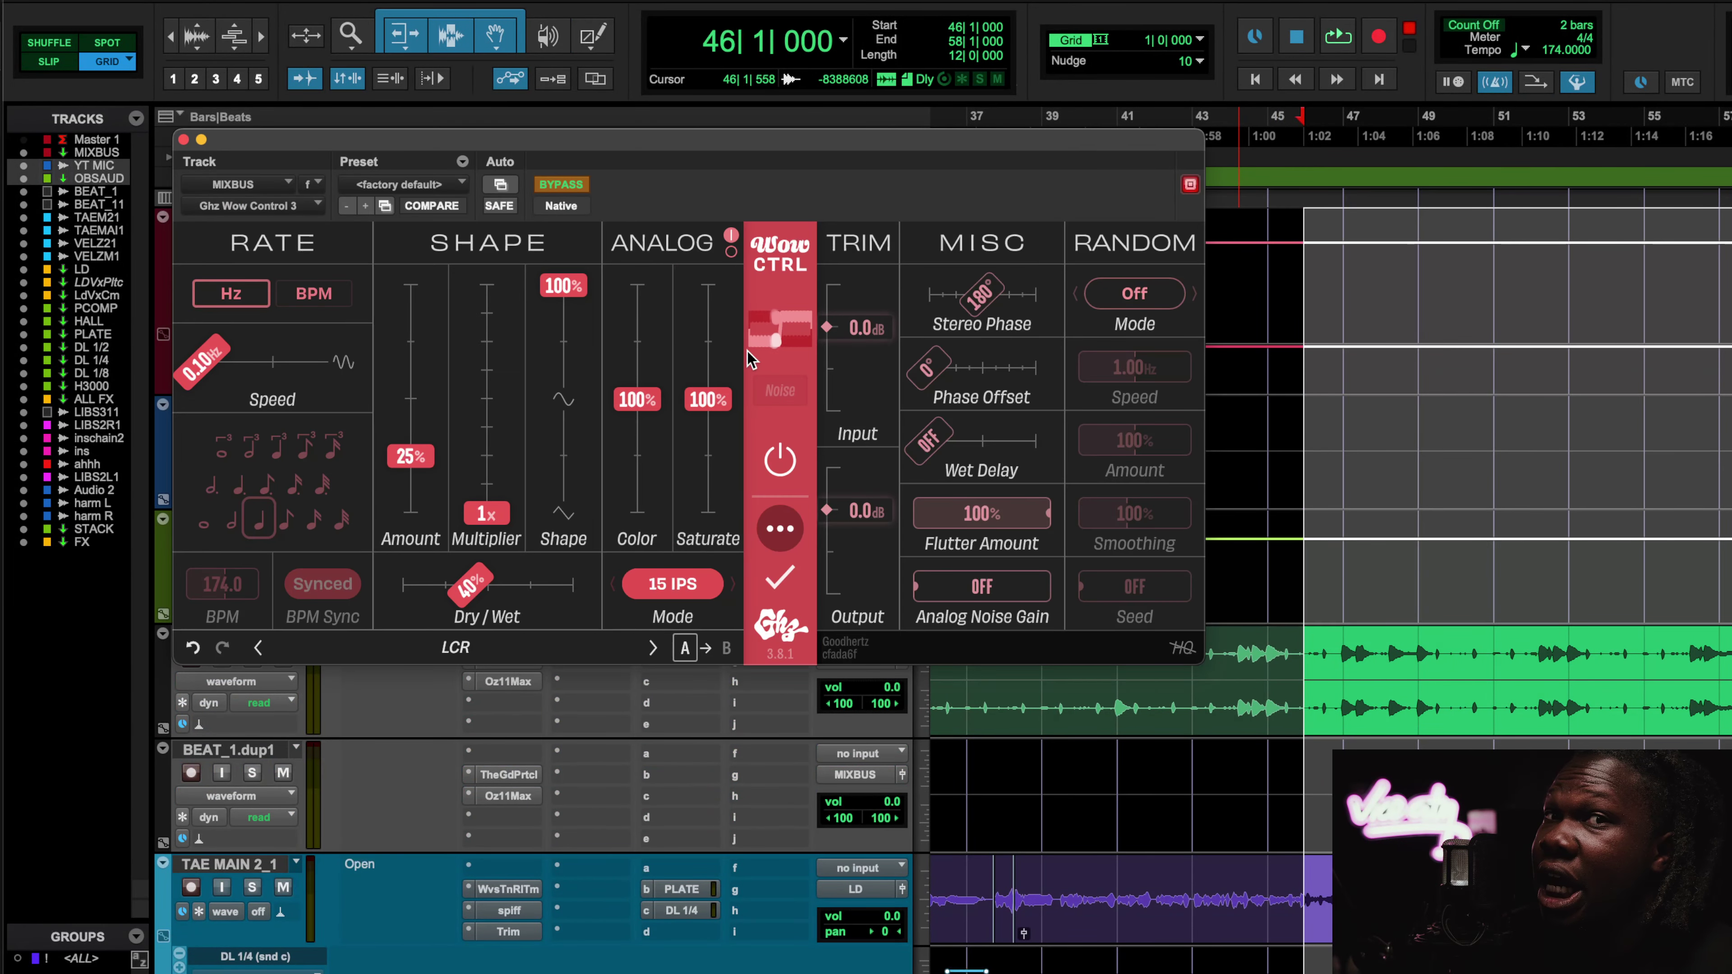
Close the MIXBUS plugin window and turn off automation on the MIXBUS track.
{"action": "scroll", "coordinate": [1546, 713], "scroll_direction": "down", "scroll_amount": 4}
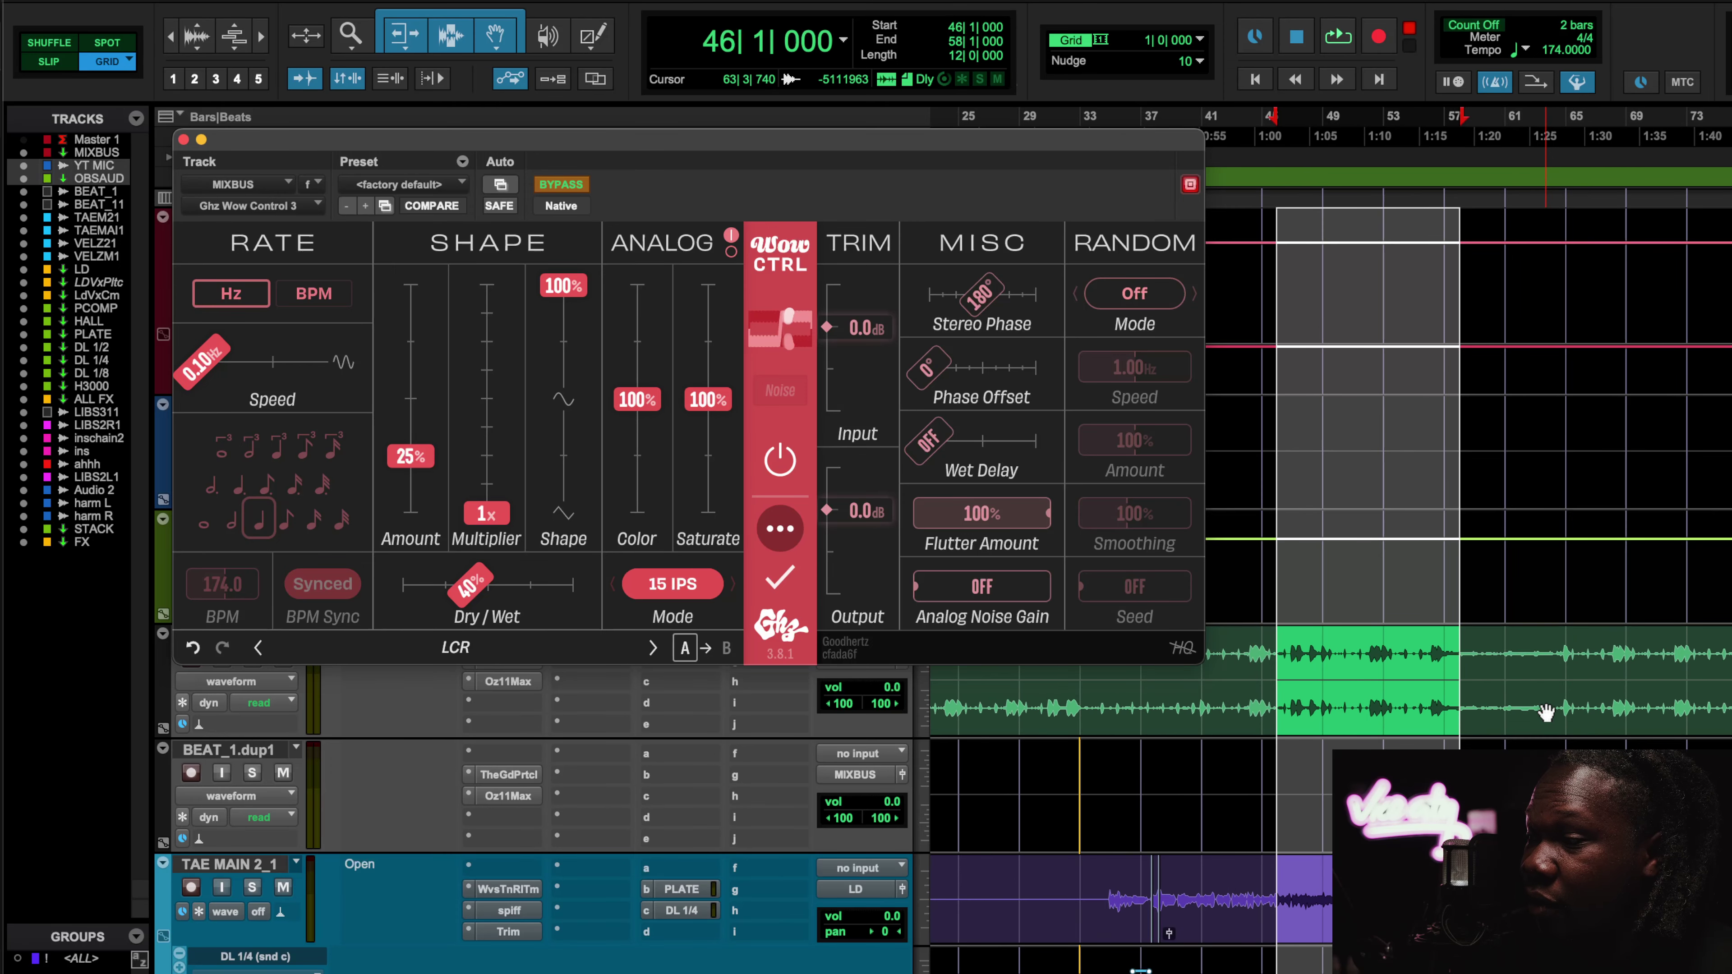
{"action": "left_click", "coordinate": [183, 139]}
{"action": "left_click", "coordinate": [263, 354]}
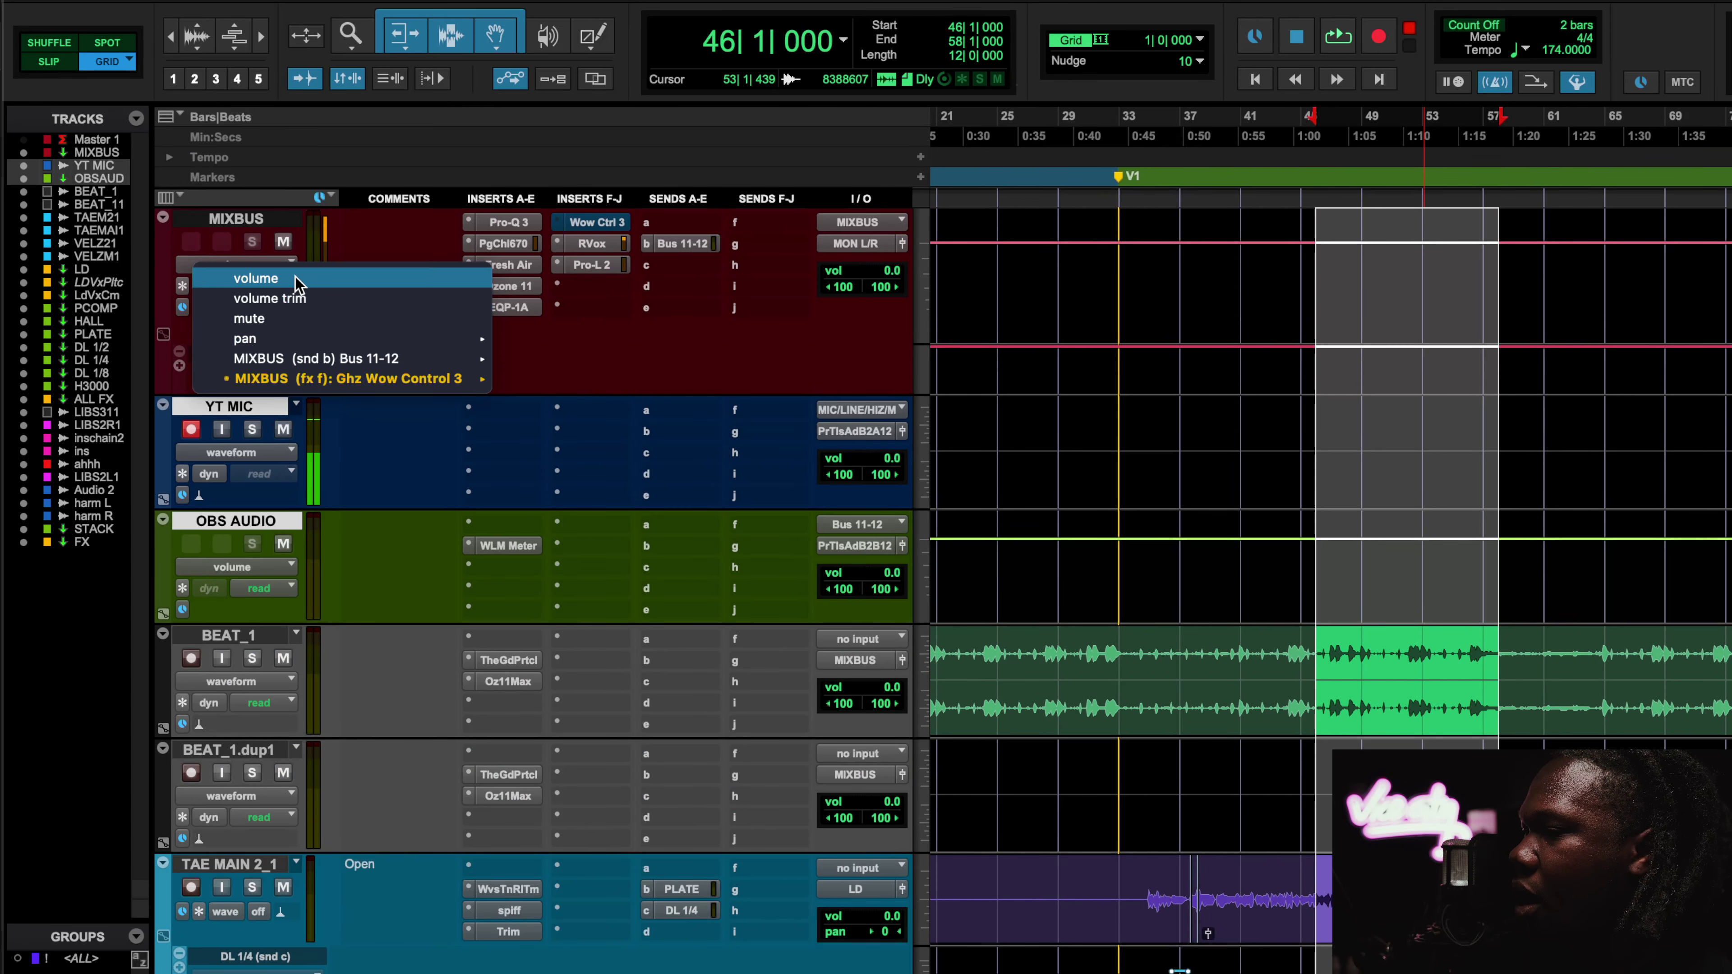
{"action": "left_click", "coordinate": [273, 380]}
{"action": "left_click", "coordinate": [263, 286]}
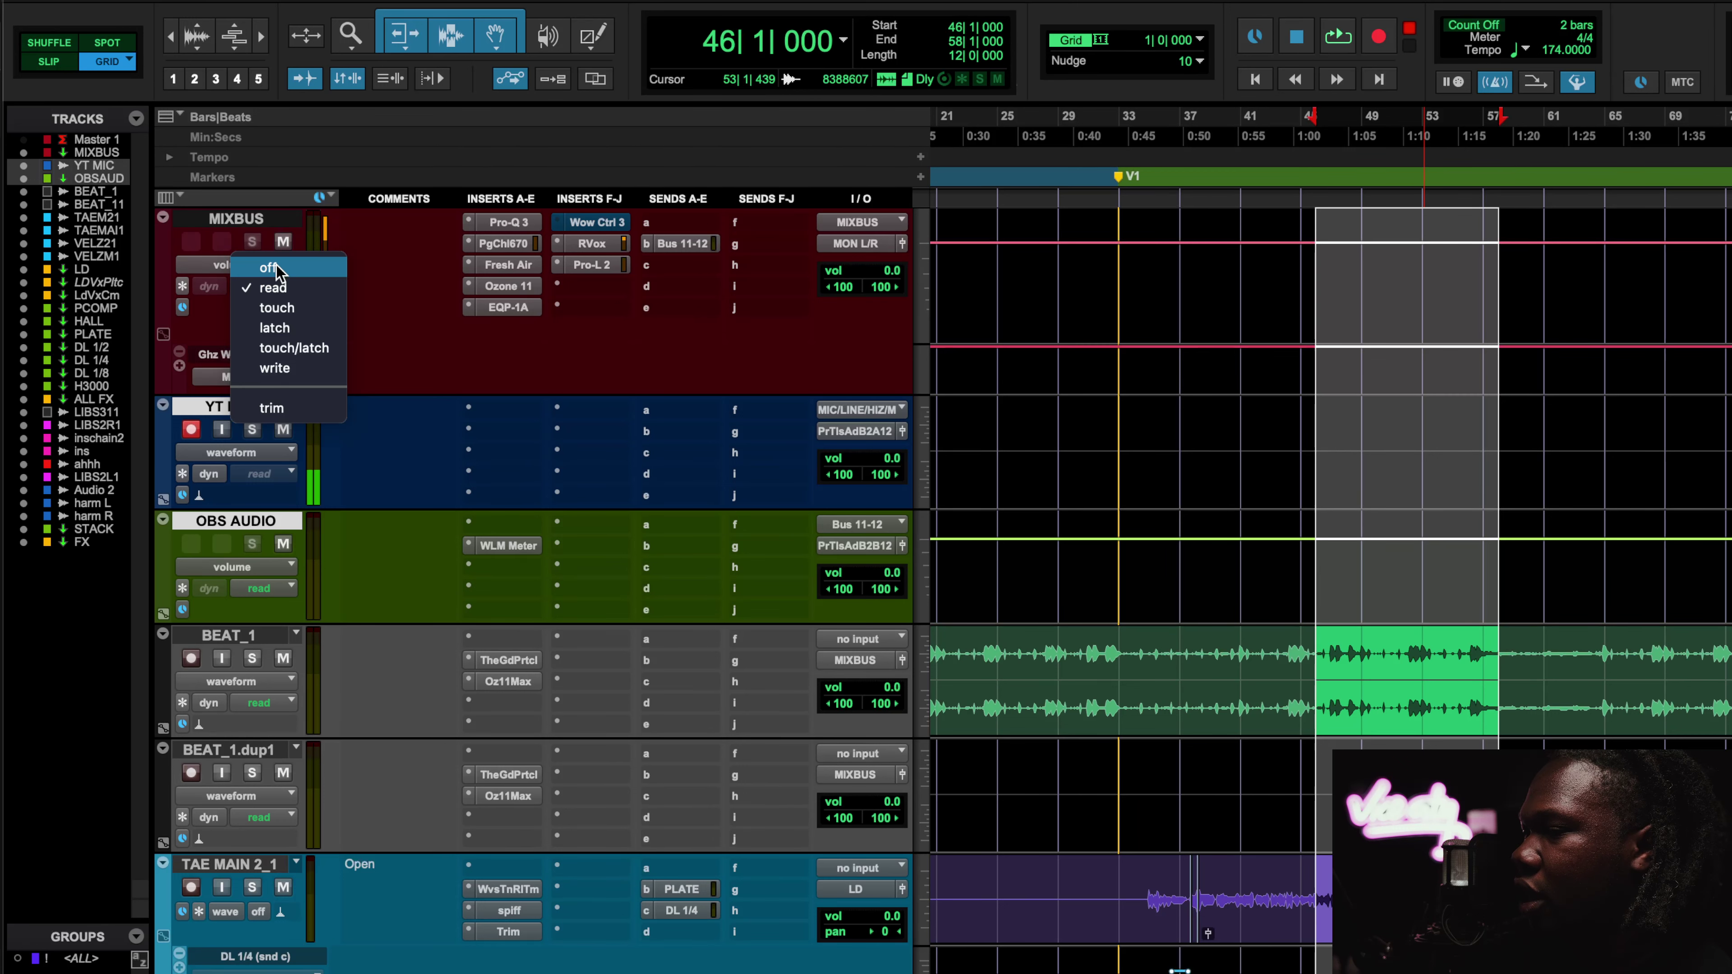
{"action": "left_click", "coordinate": [263, 267]}
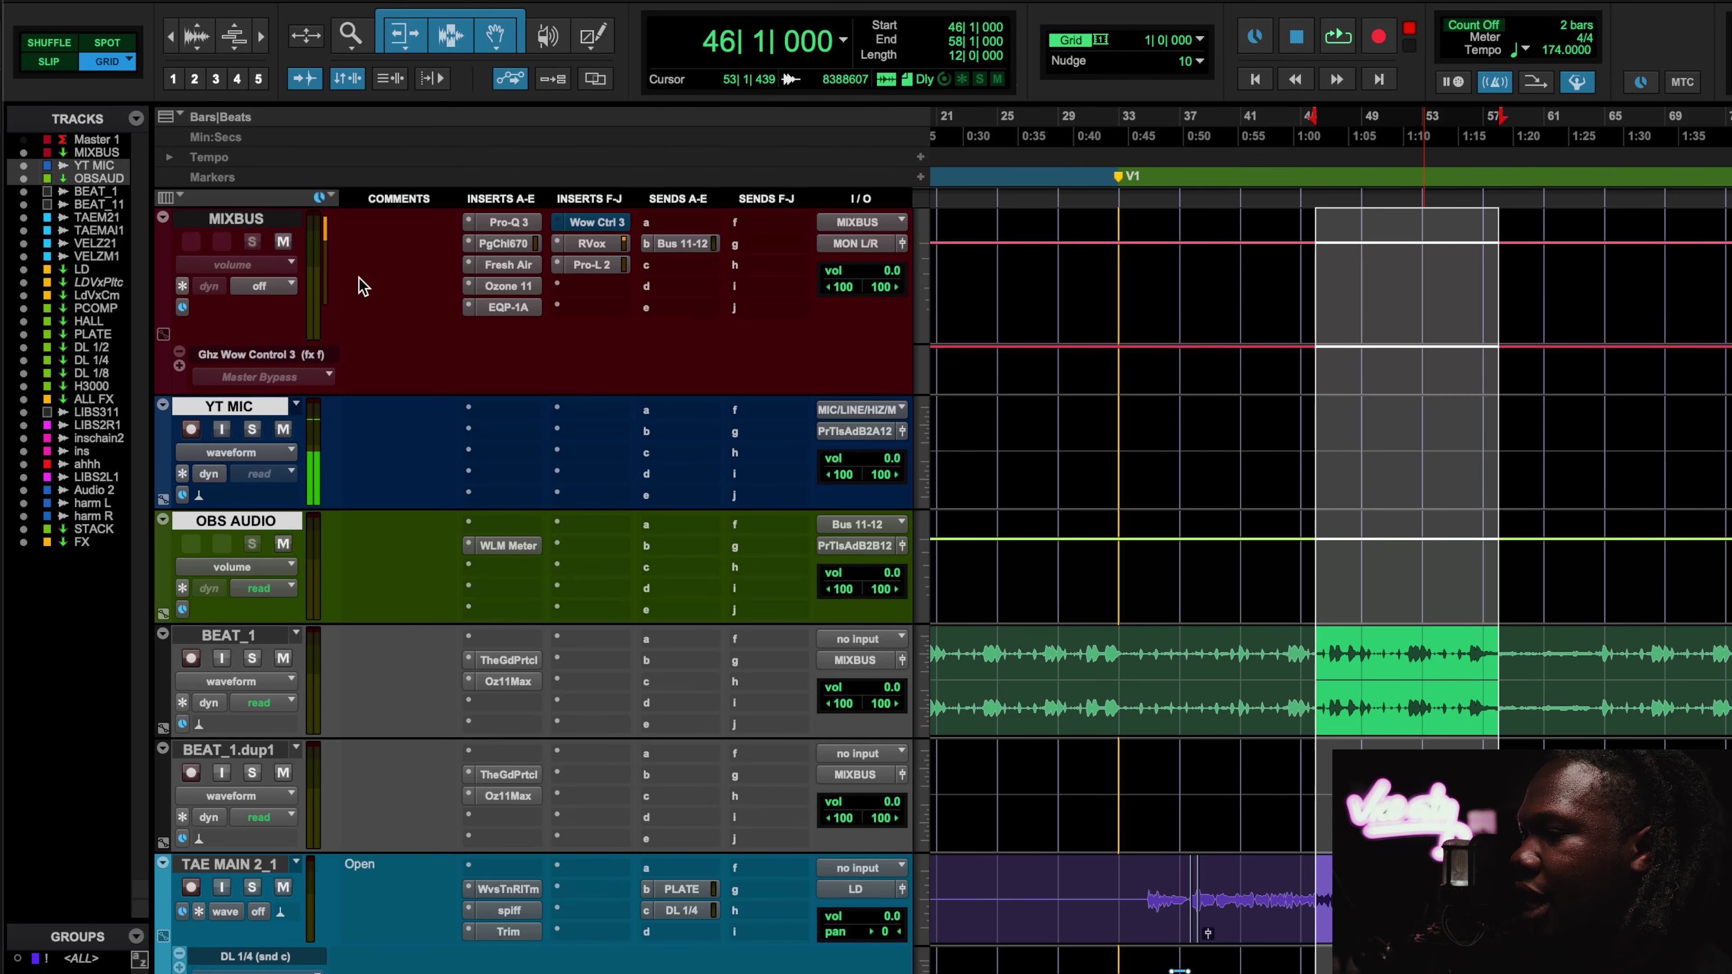
Play the song from bar 45, reopen Wow Control 3 on MIXBUS, and take it out of bypass.
{"action": "left_click", "coordinate": [1308, 137]}
{"action": "key", "text": "space"}
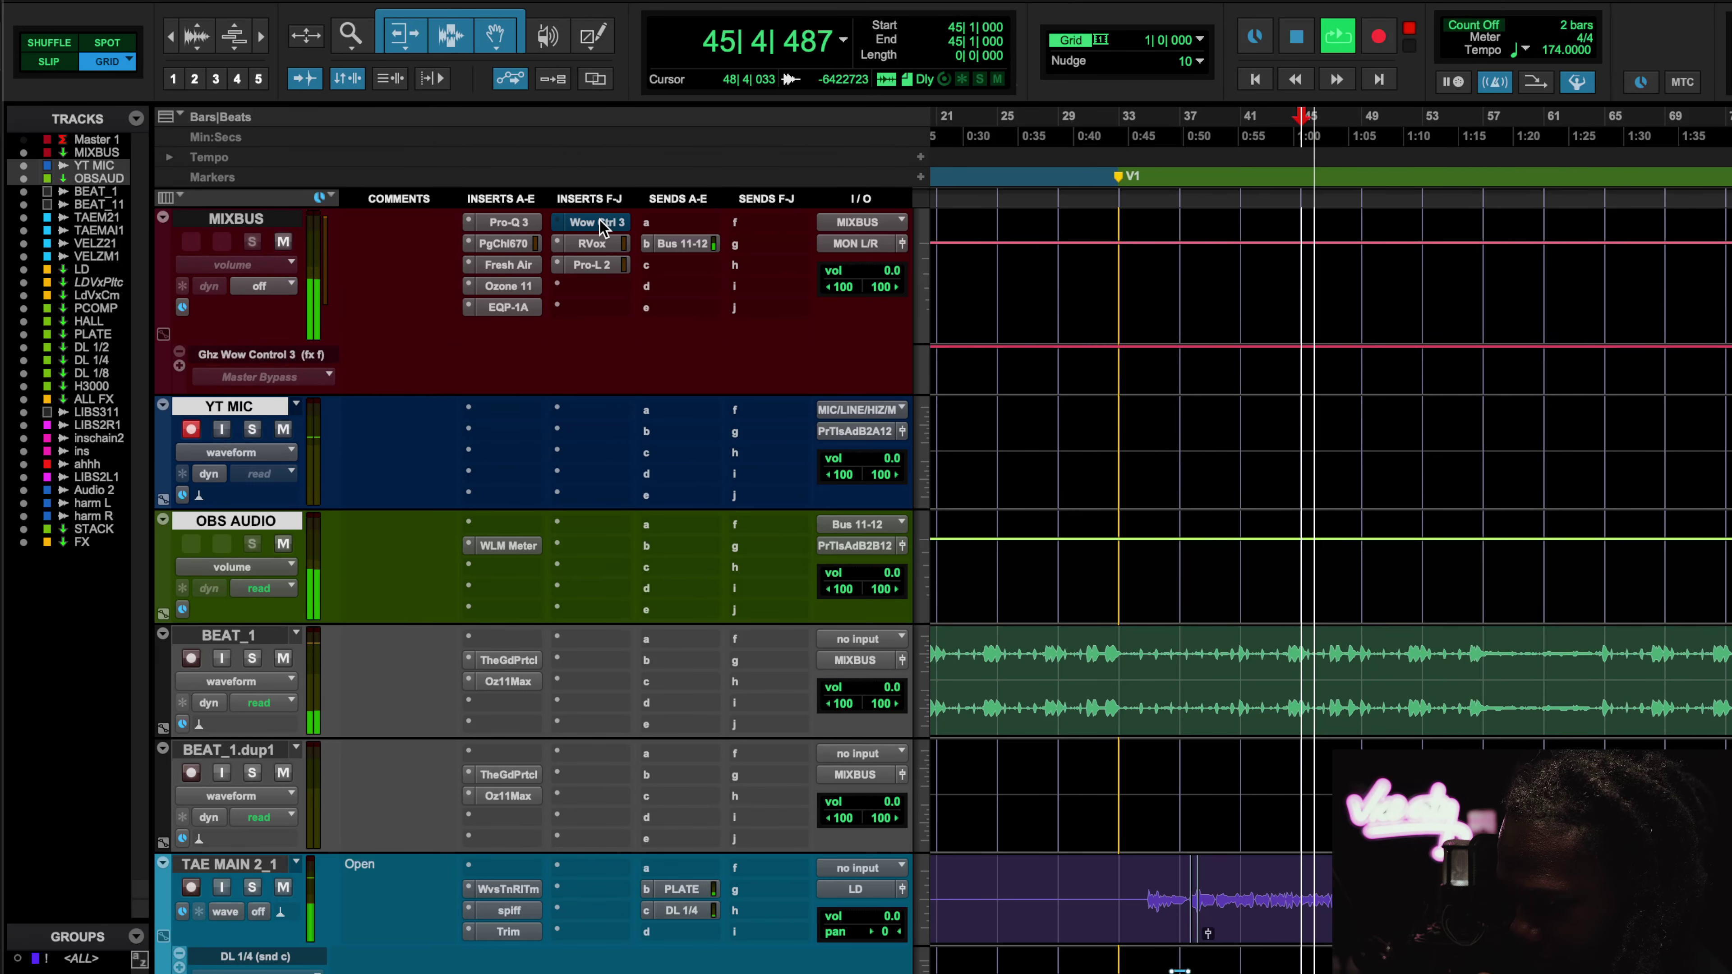
{"action": "left_click", "coordinate": [598, 223]}
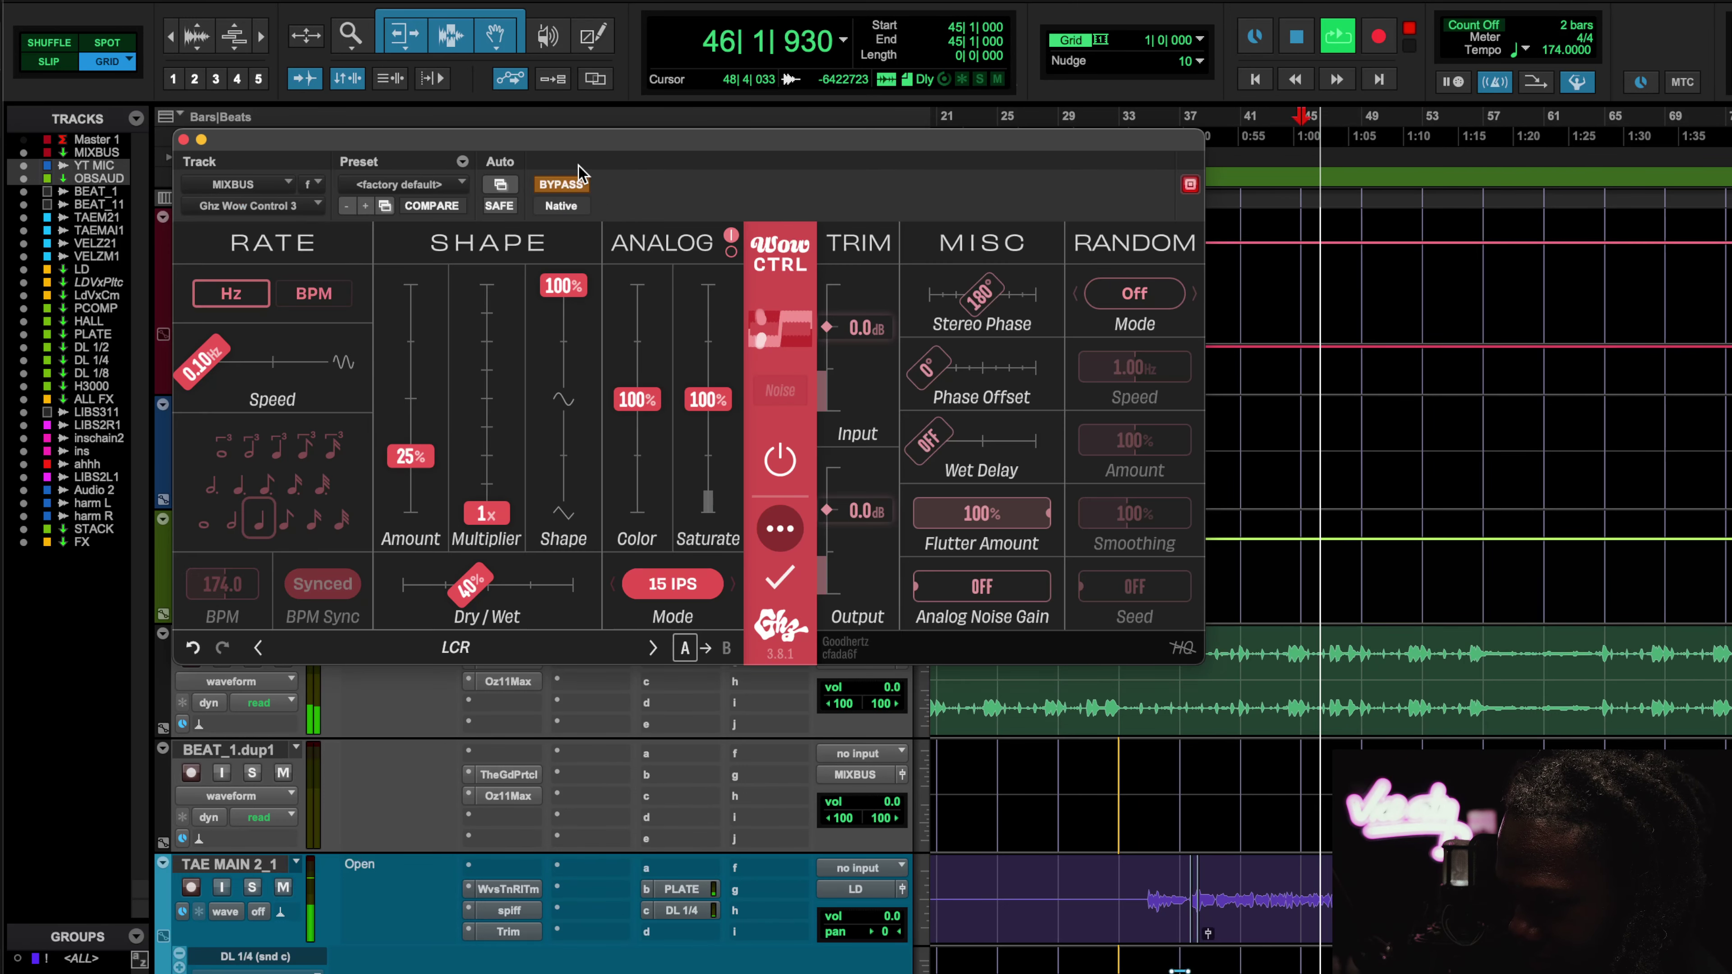
Open Wow Control 3's preset browser on MIXBUS and expand the Wet Delays category to view its presets.
{"action": "left_click", "coordinate": [449, 651]}
{"action": "left_click", "coordinate": [184, 391]}
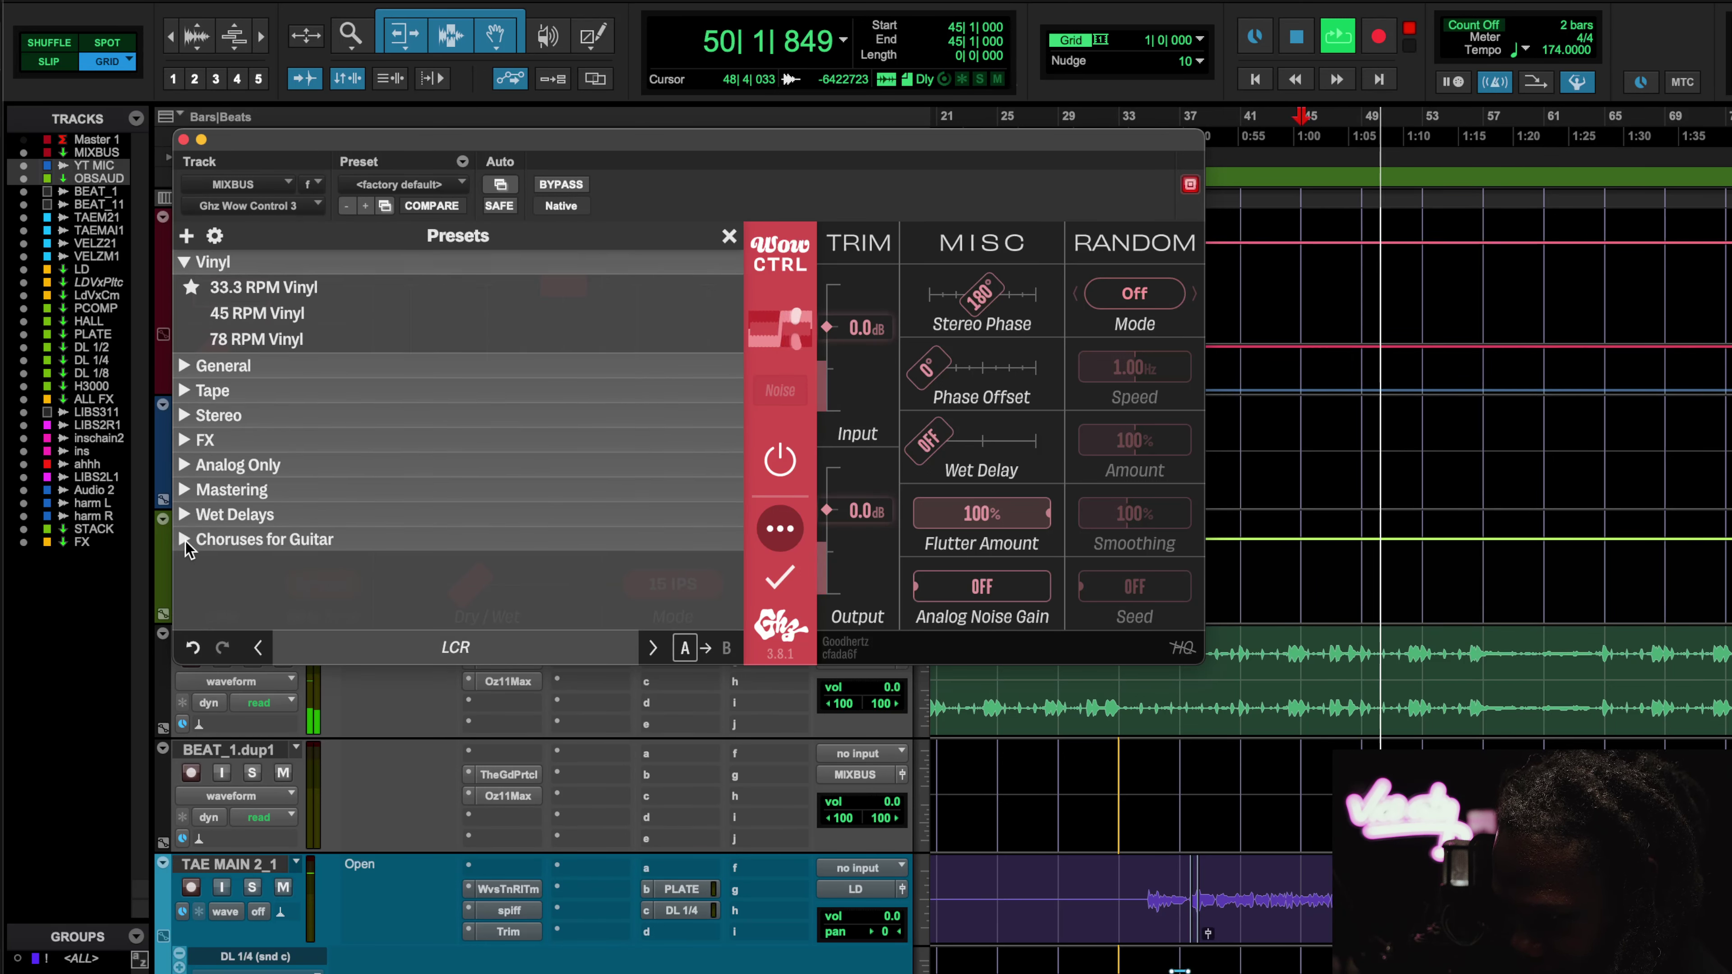
{"action": "left_click", "coordinate": [190, 516]}
{"action": "left_click", "coordinate": [196, 521]}
{"action": "left_click", "coordinate": [192, 518]}
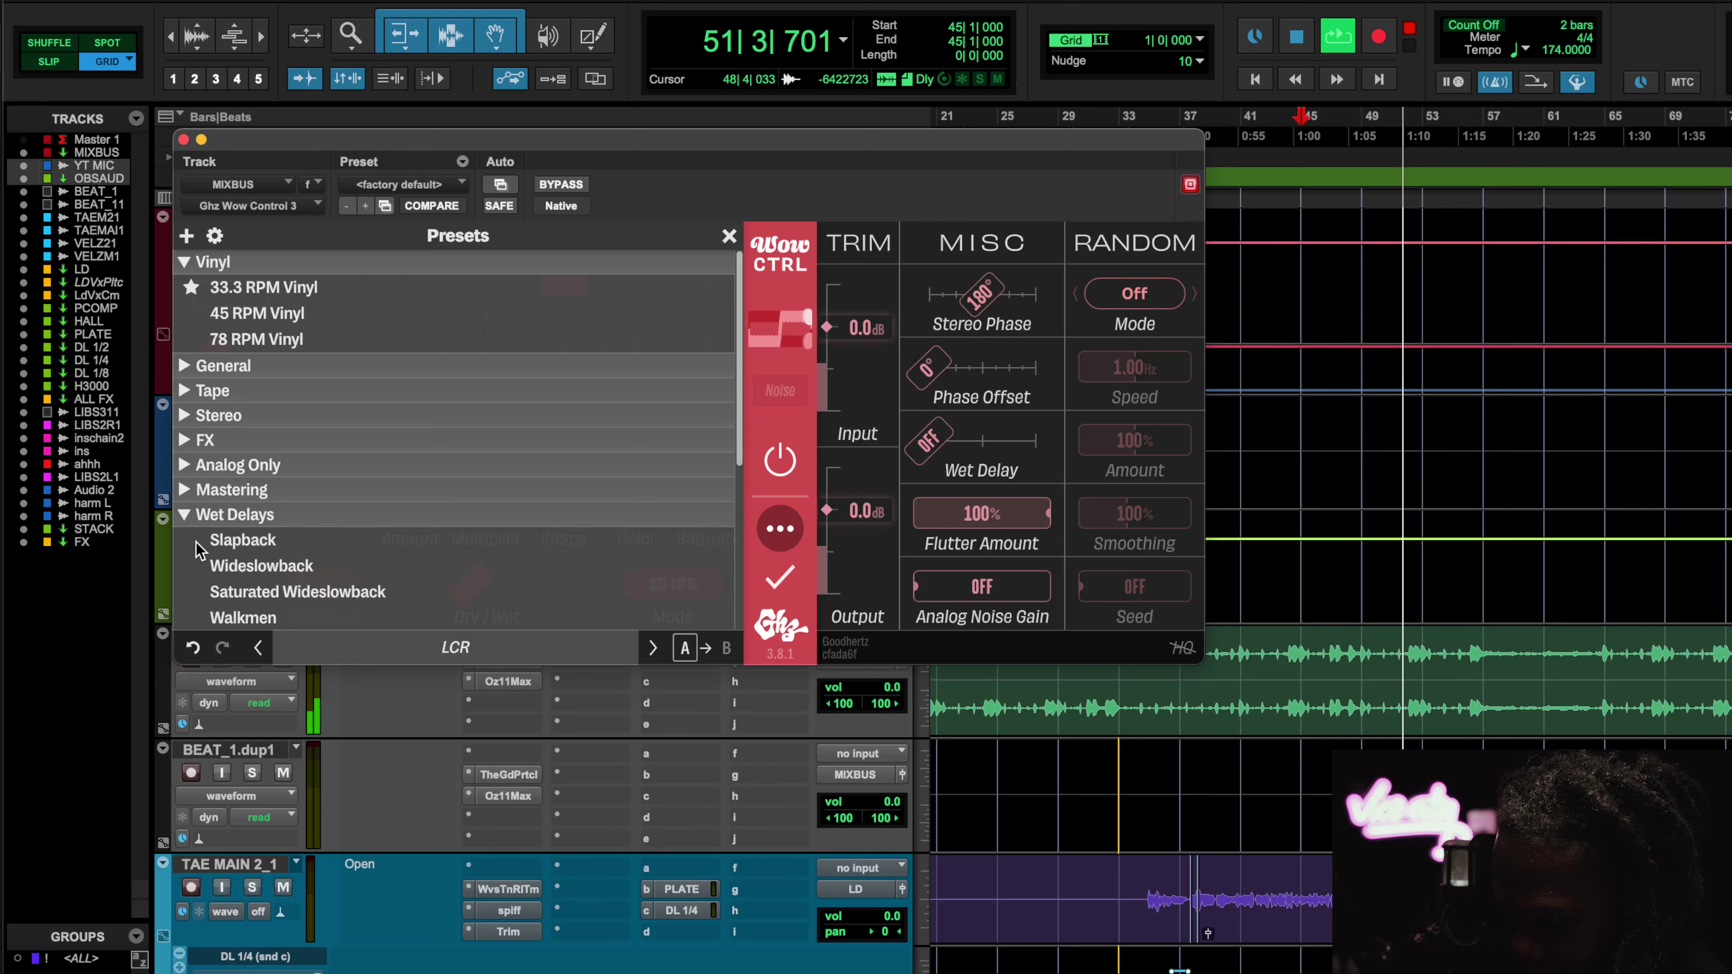
Try the 7.5 IPS Analog Only and Colorful Crunch presets from the Analog Only category.
{"action": "left_click", "coordinate": [181, 463]}
{"action": "left_click", "coordinate": [186, 491]}
{"action": "scroll", "coordinate": [202, 498], "scroll_direction": "down", "scroll_amount": 1}
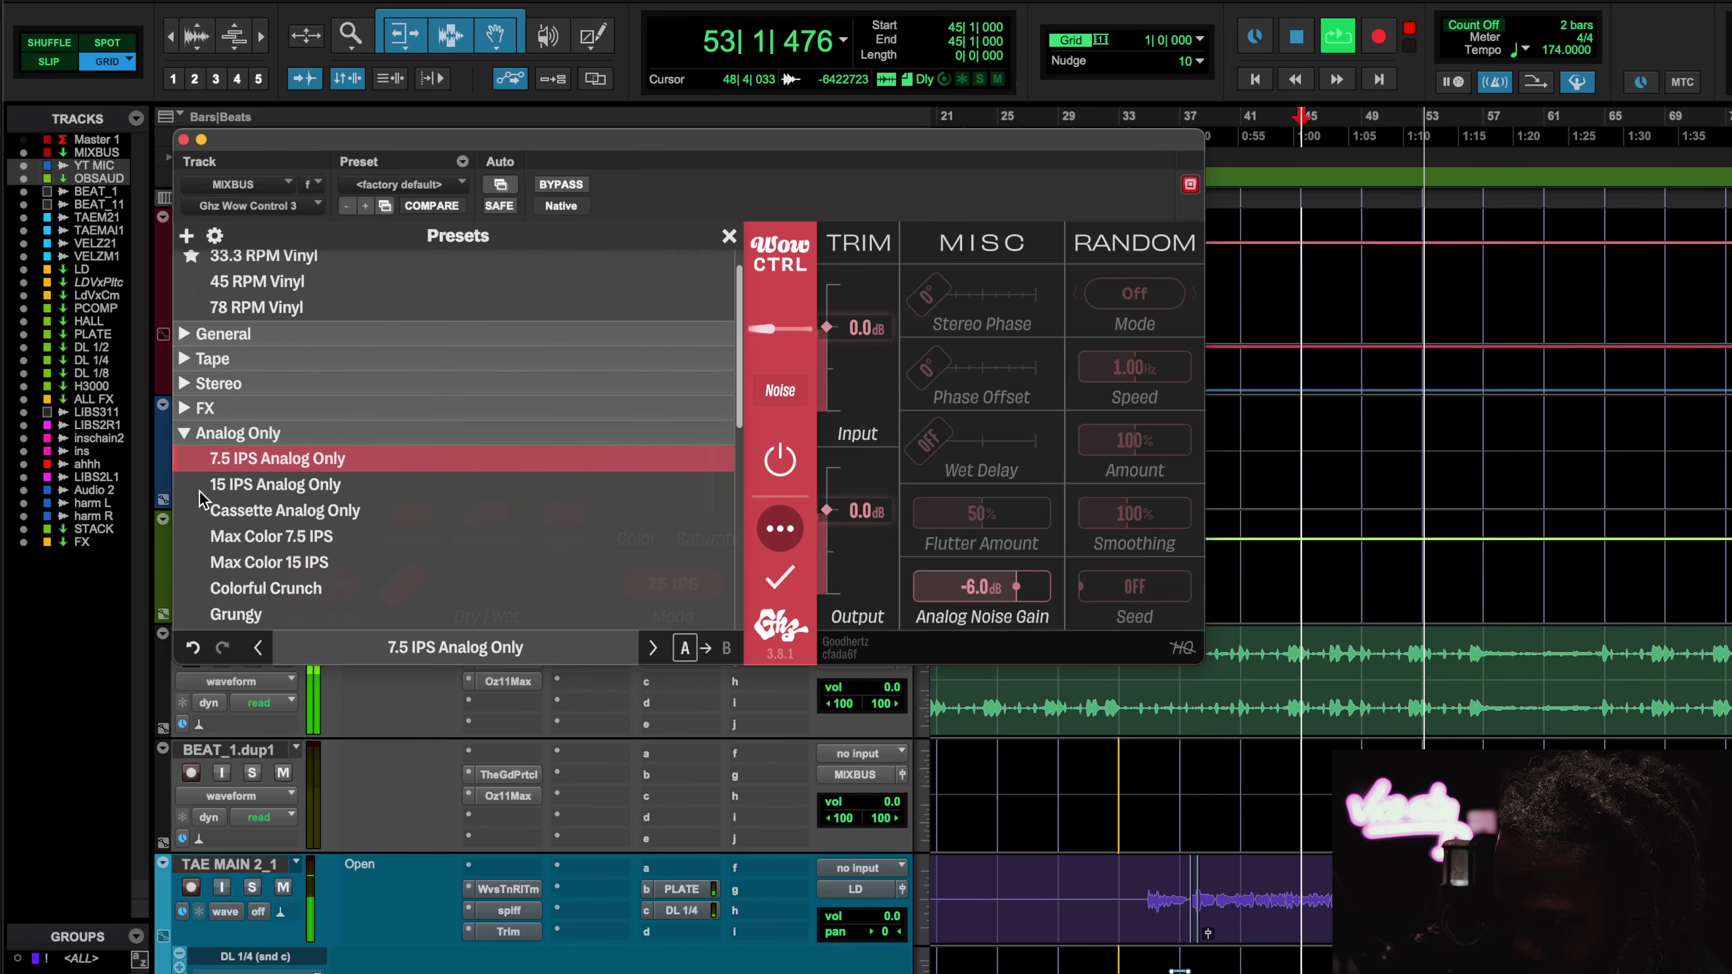
{"action": "left_click", "coordinate": [237, 496]}
{"action": "scroll", "coordinate": [237, 497], "scroll_direction": "down", "scroll_amount": 3}
{"action": "left_click", "coordinate": [249, 522]}
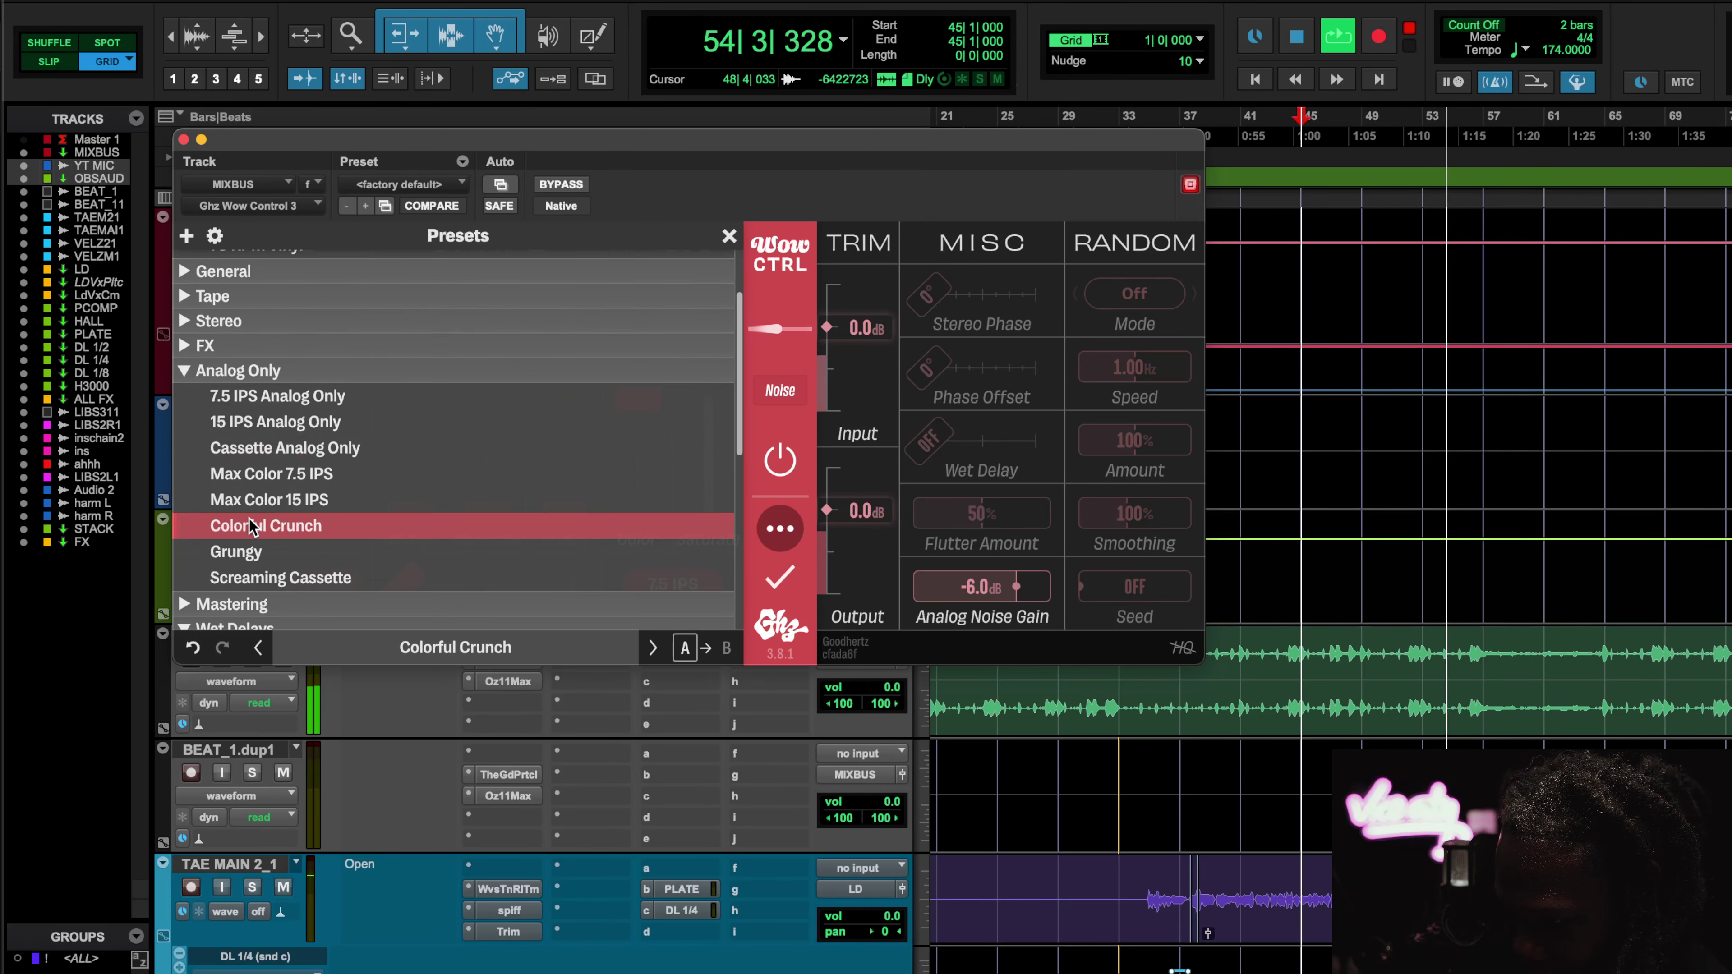
Try the Ray Gun and Fast-Forward / Rewind presets from the FX category.
{"action": "left_click", "coordinate": [201, 345]}
{"action": "left_click", "coordinate": [235, 371]}
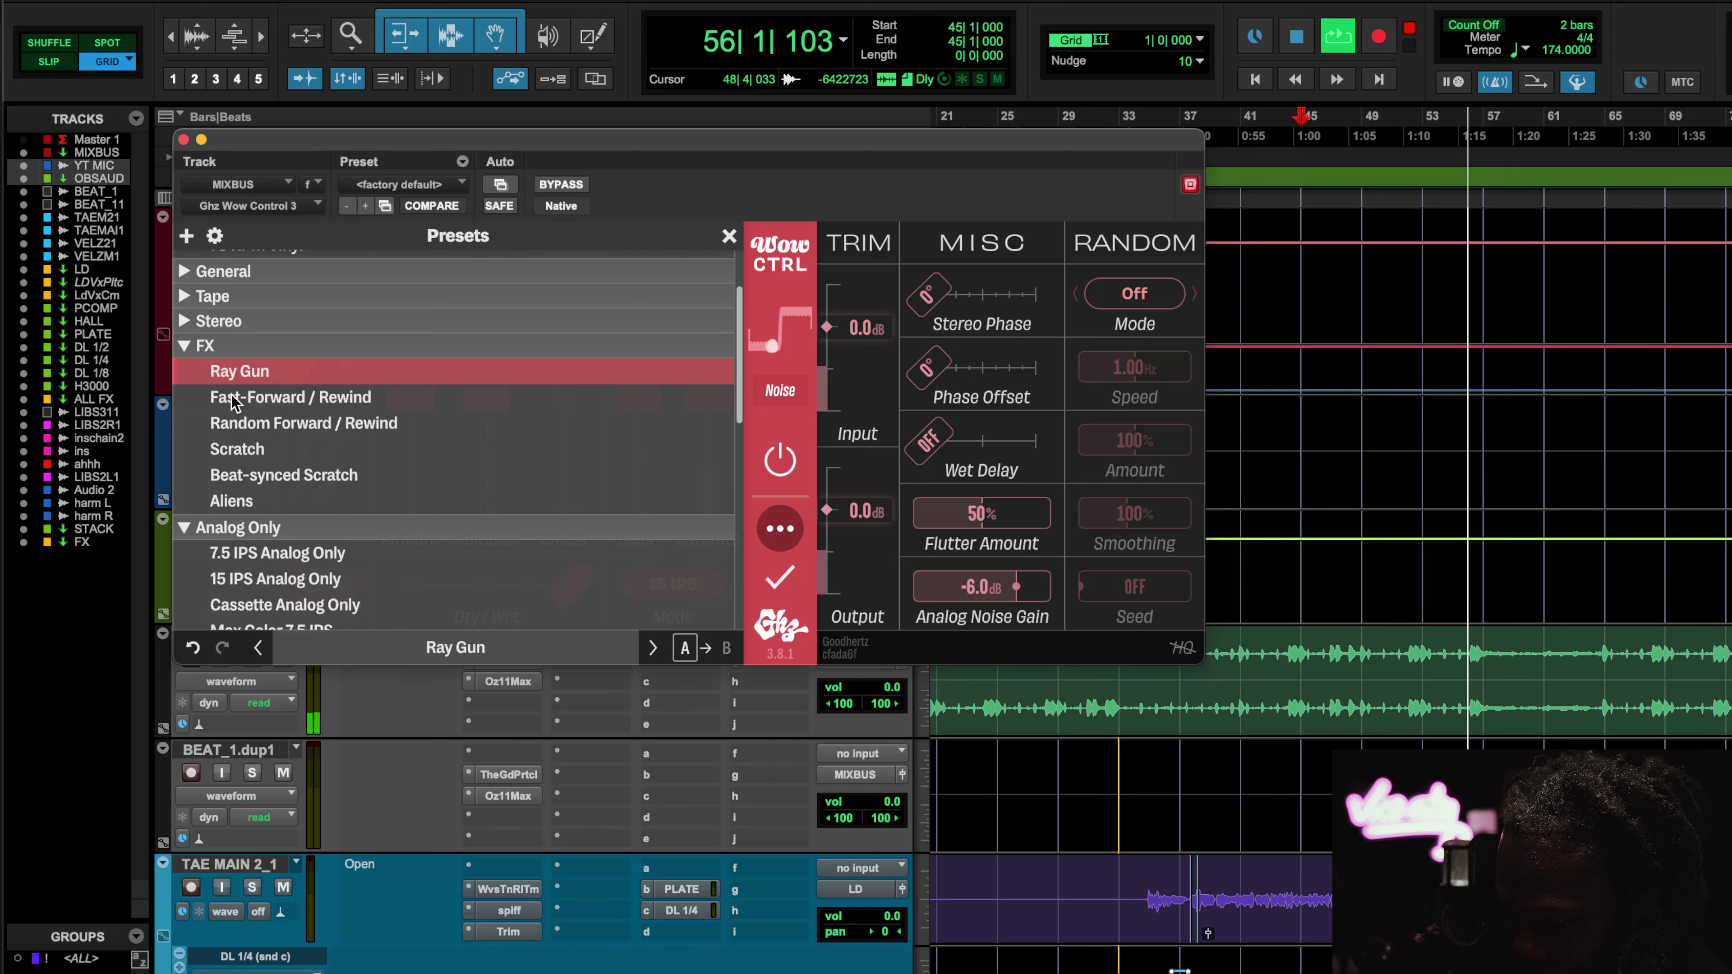
{"action": "left_click", "coordinate": [239, 397]}
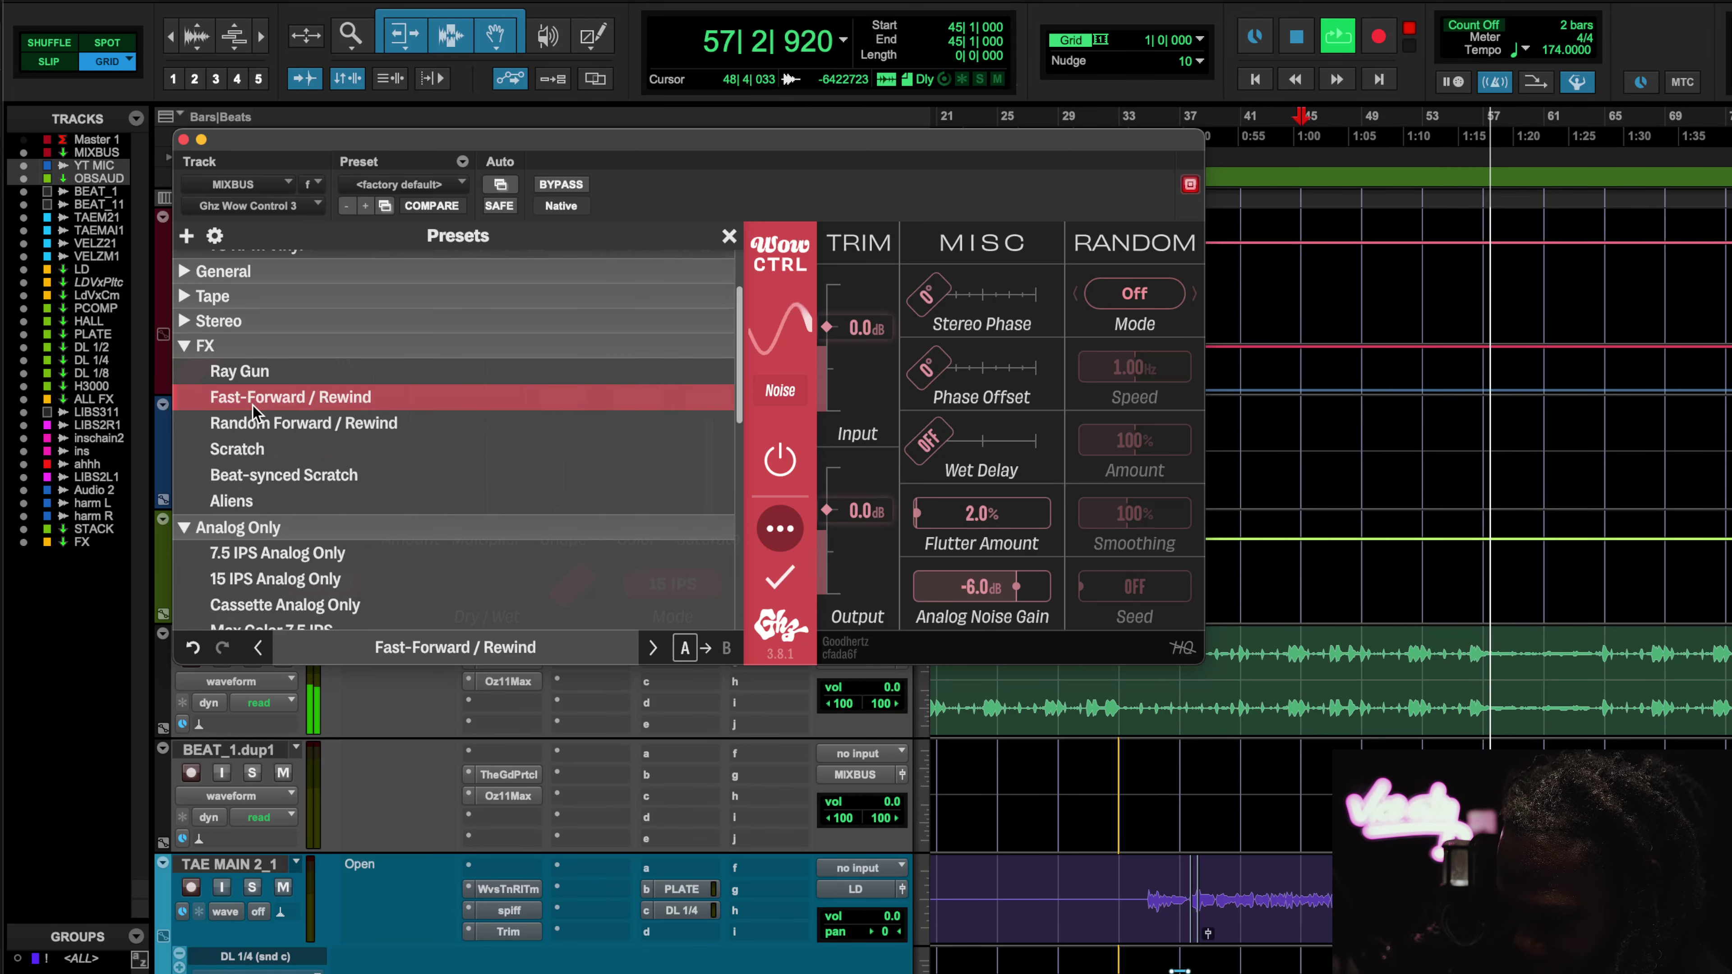
Restart playback from bar 42 and compare the Fast-Forward / Rewind preset bypassed and active.
{"action": "left_click", "coordinate": [1249, 130]}
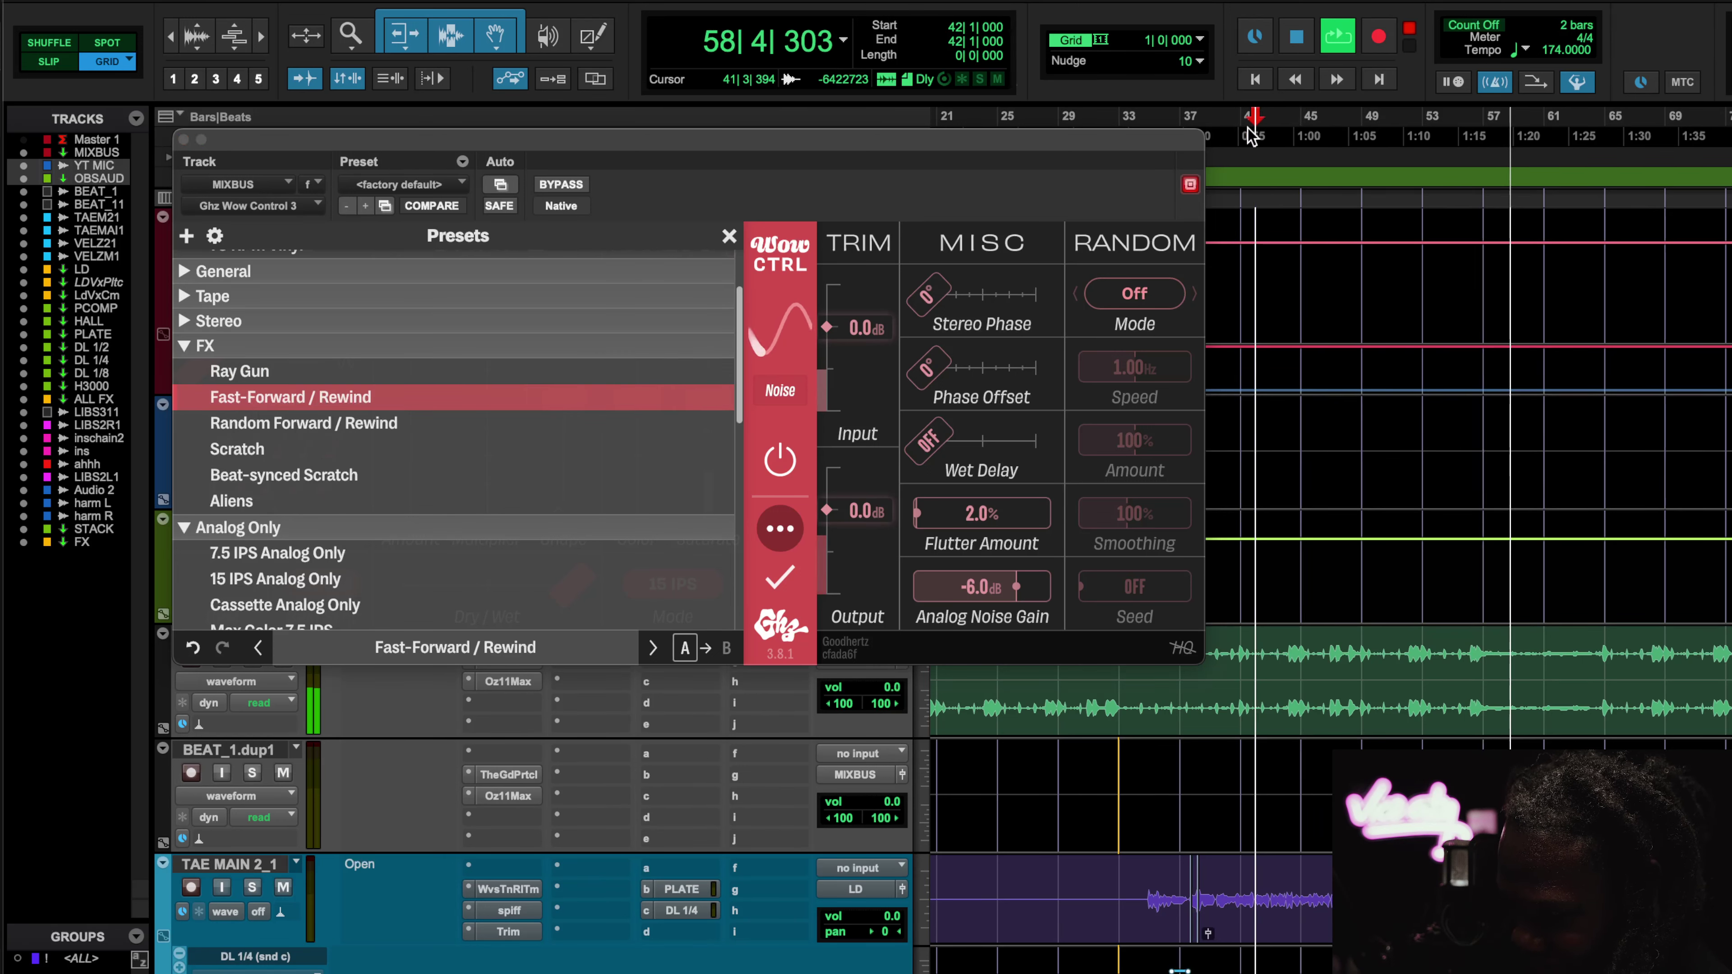
{"action": "left_click", "coordinate": [576, 184]}
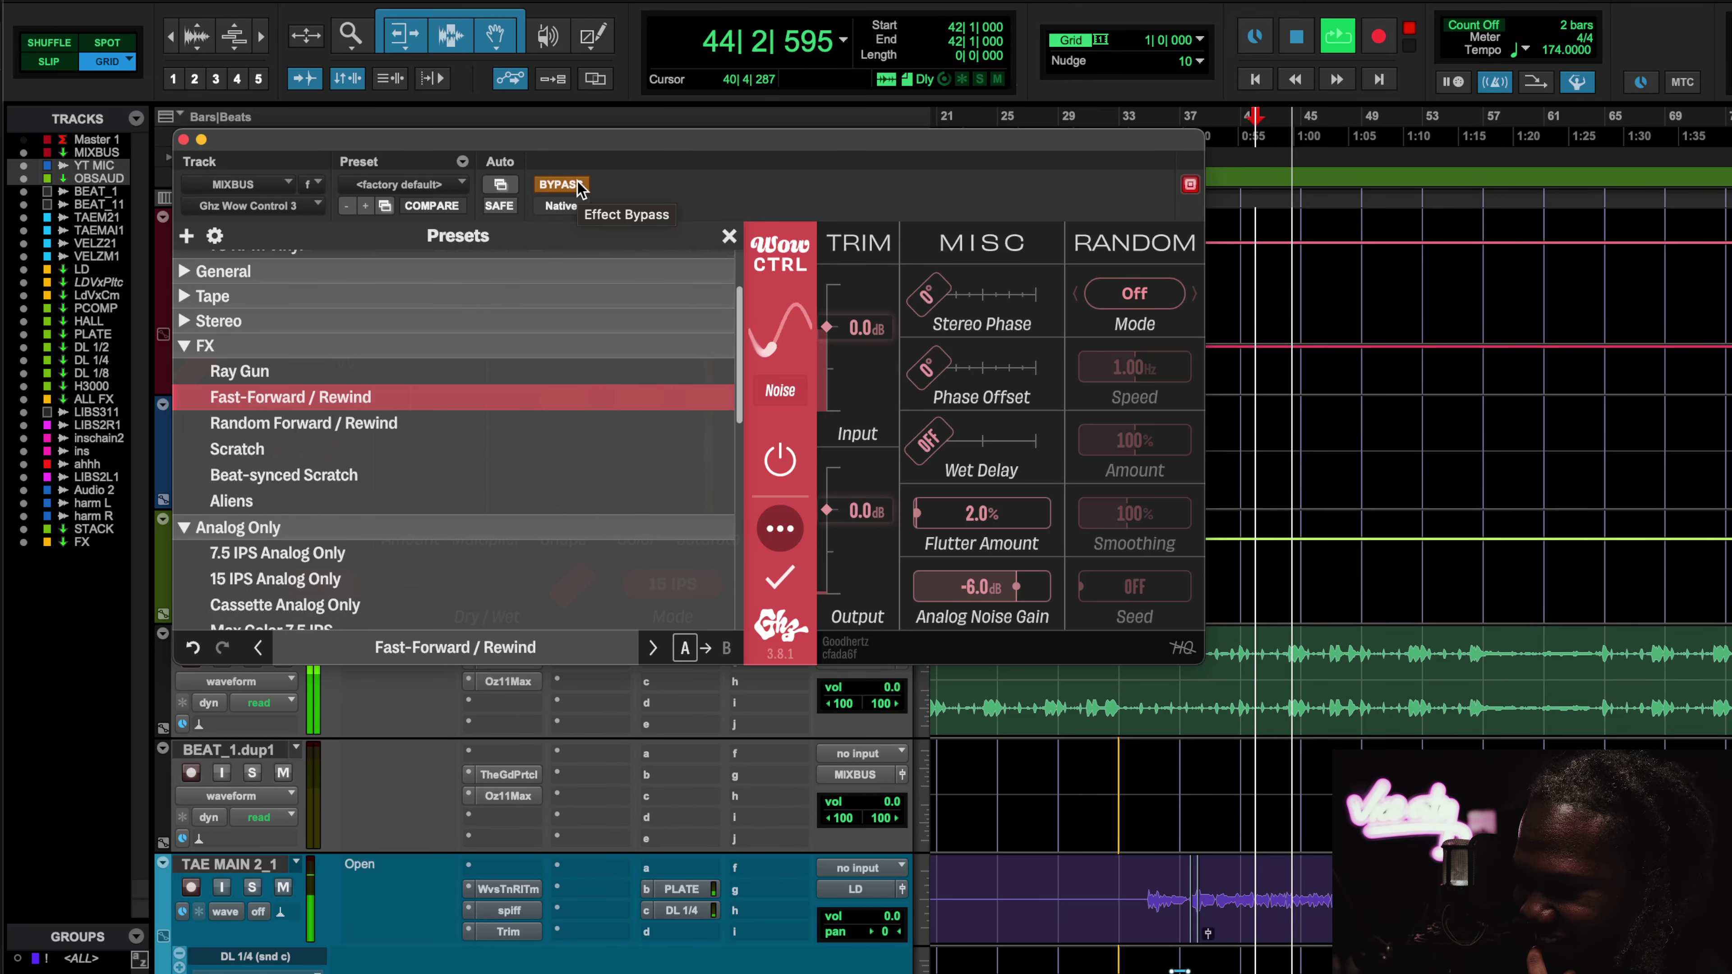
{"action": "left_click", "coordinate": [576, 184]}
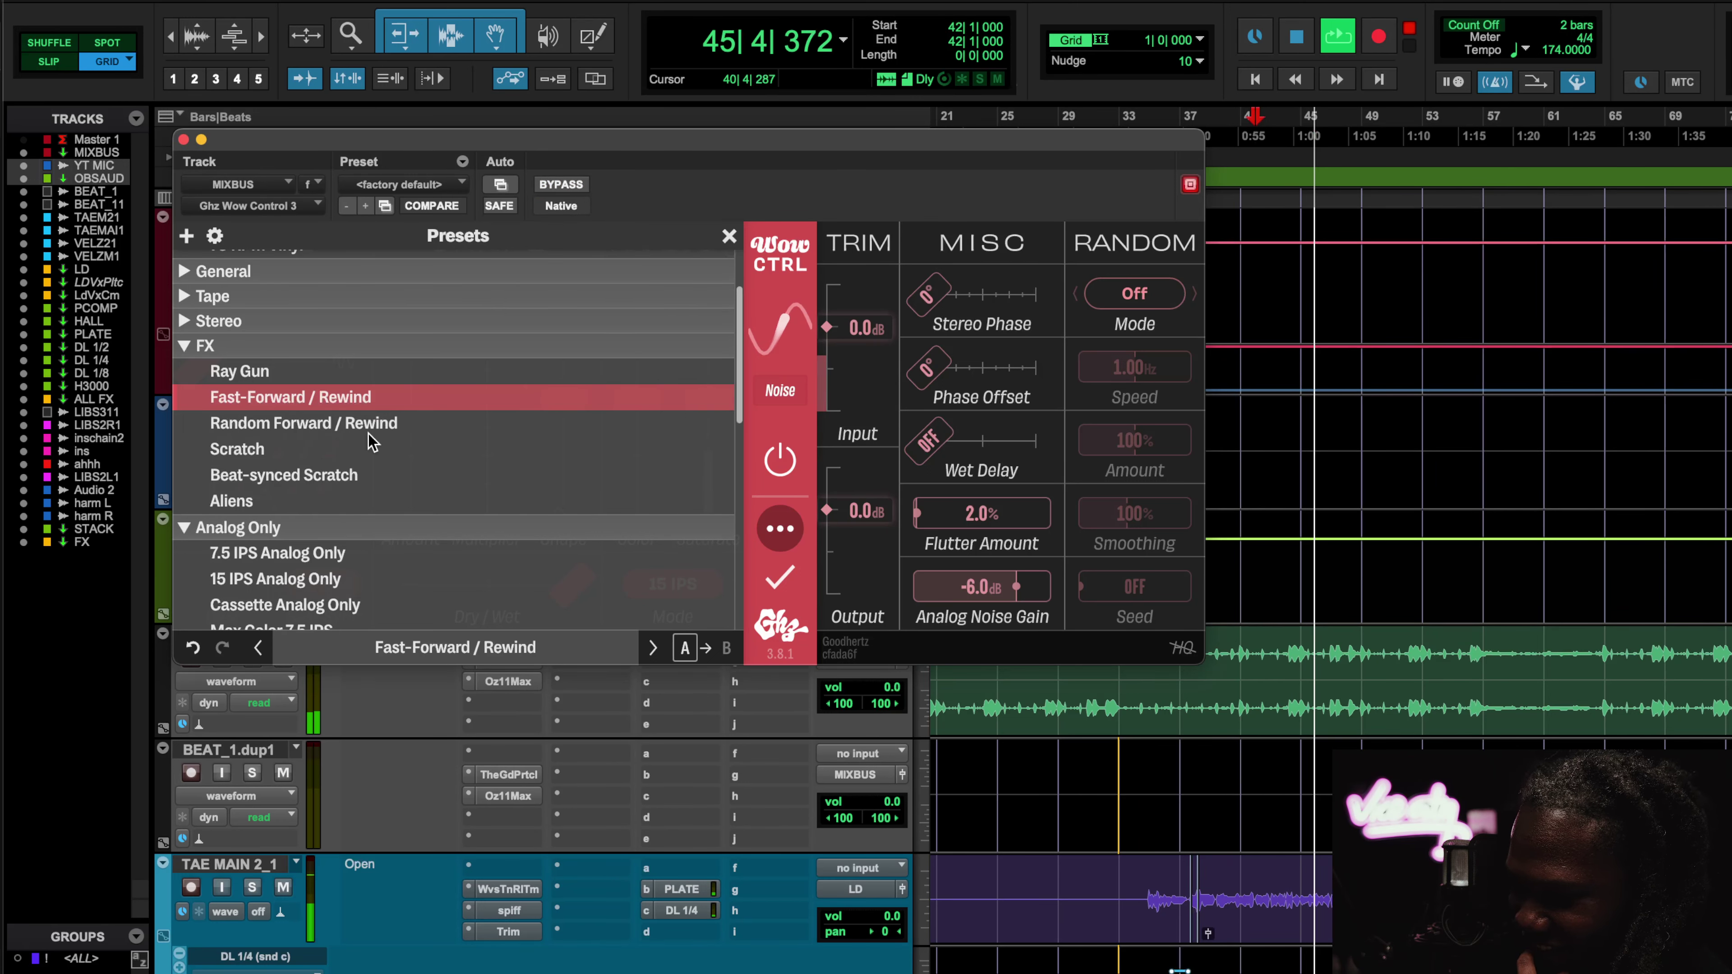
Try the Random Forward / Rewind, Scratch, Beat-synced Scratch and Aliens presets, and bypass the plugin.
{"action": "left_click", "coordinate": [368, 428]}
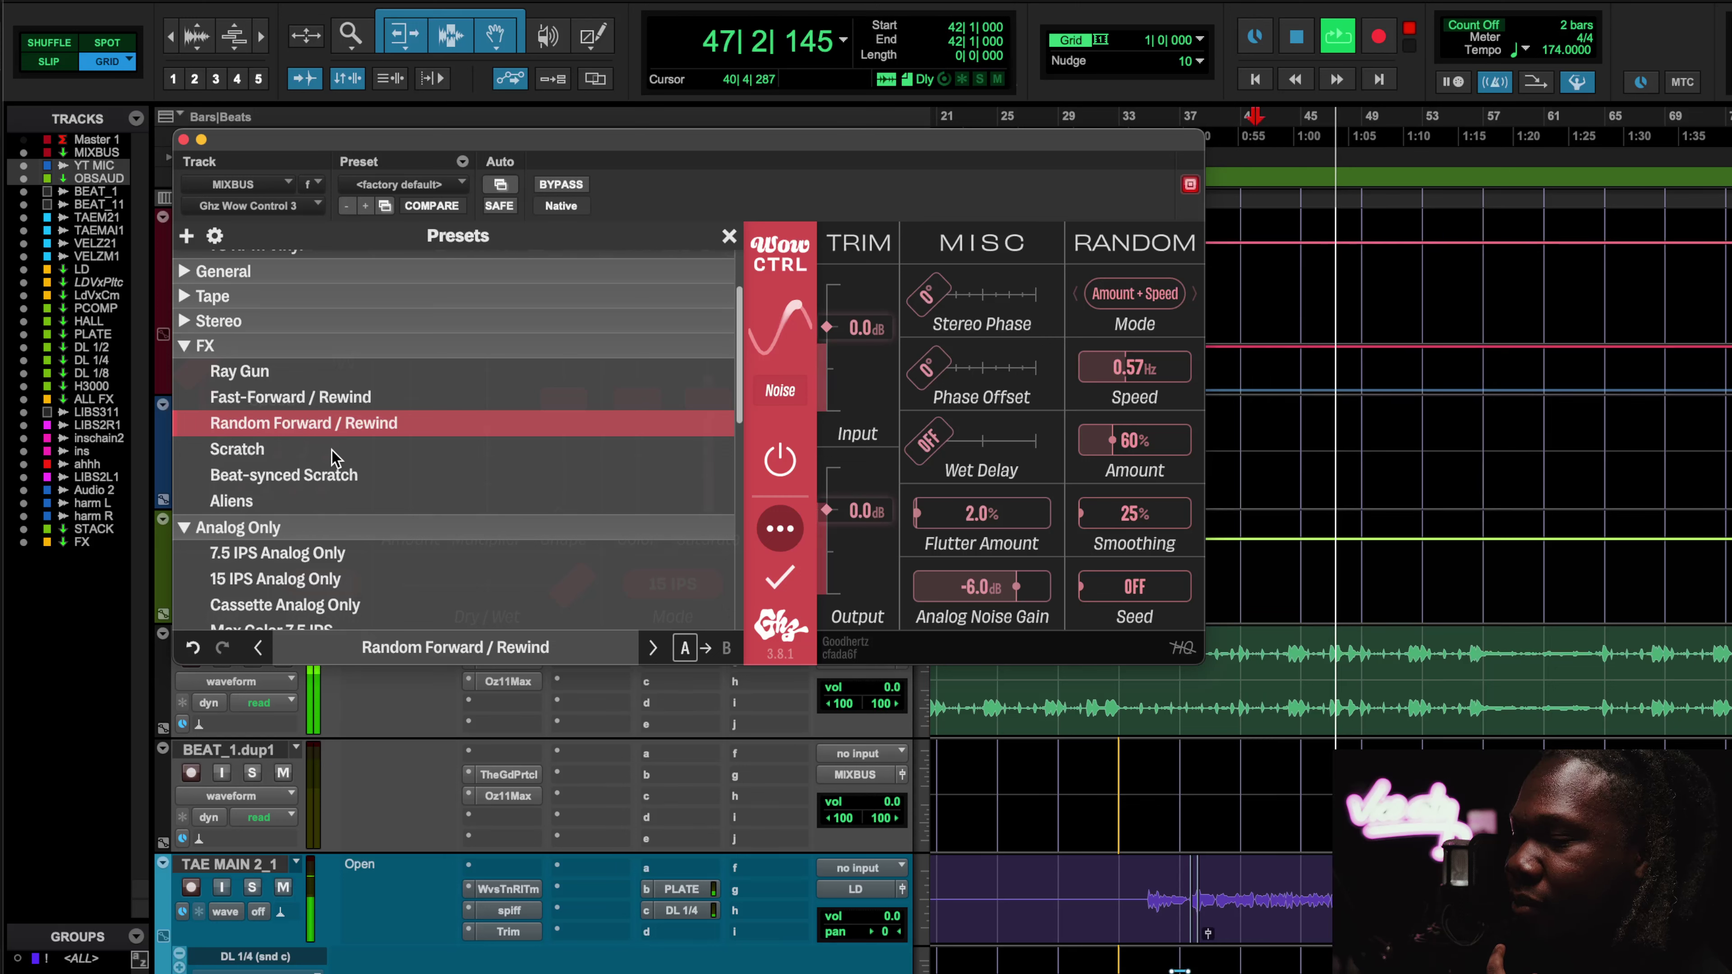
{"action": "left_click", "coordinate": [321, 453]}
{"action": "left_click", "coordinate": [315, 476]}
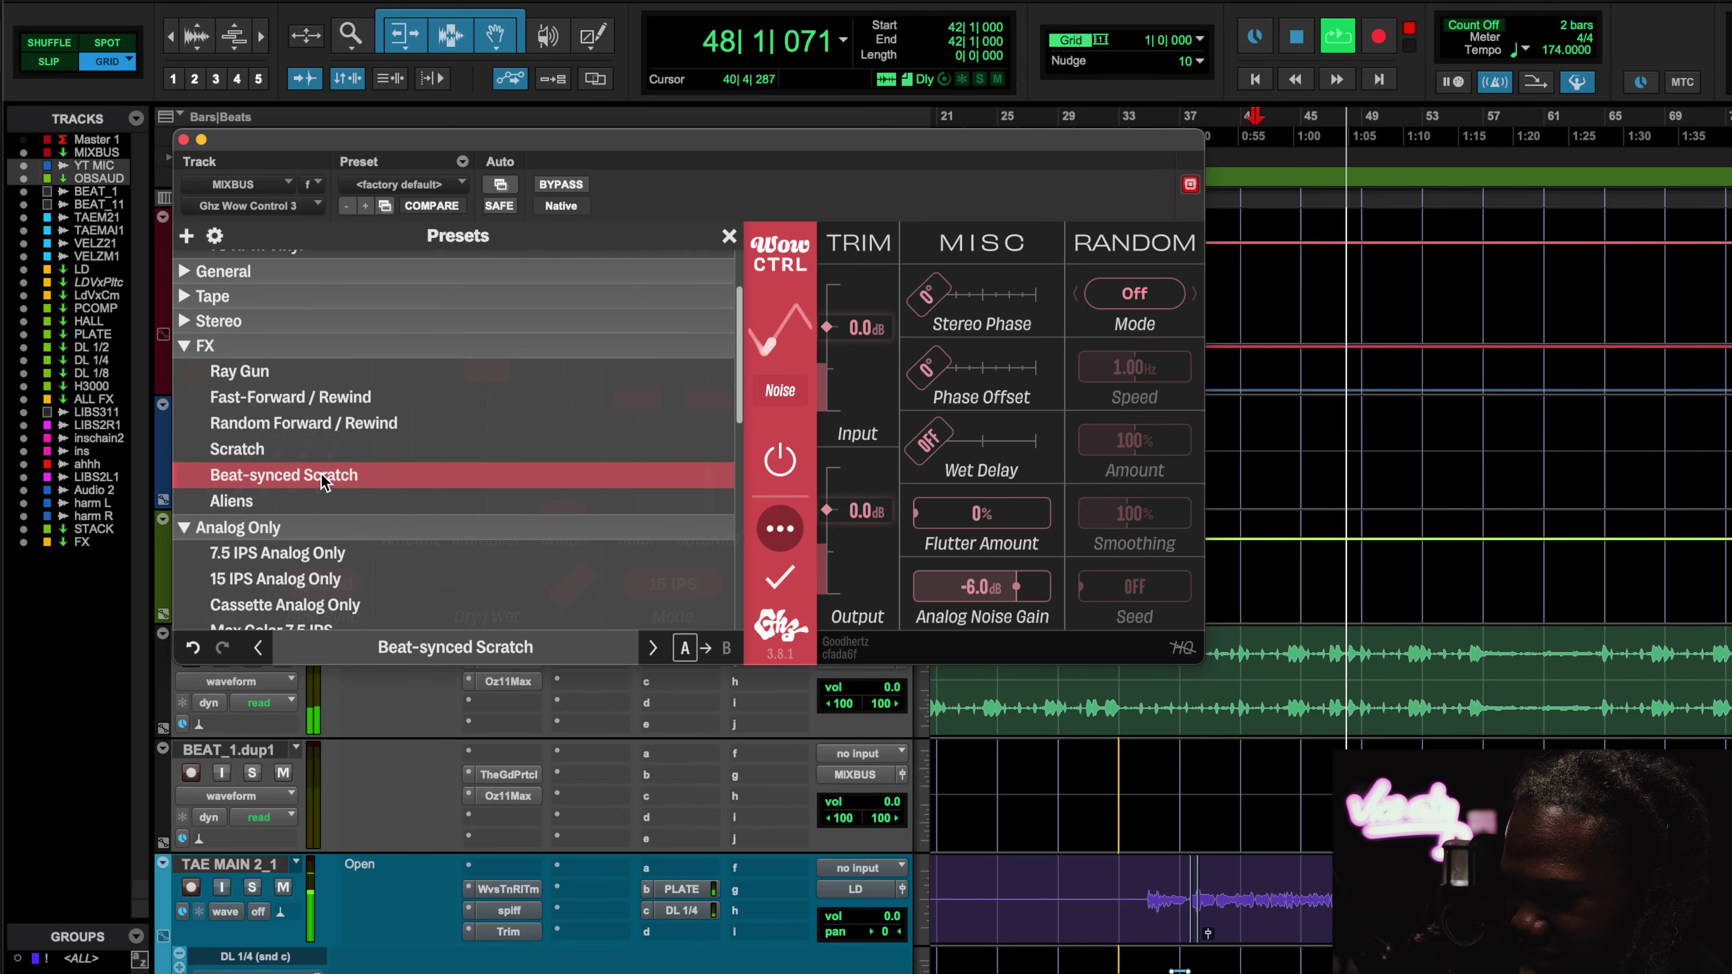
{"action": "left_click", "coordinate": [307, 502]}
{"action": "left_click", "coordinate": [575, 184]}
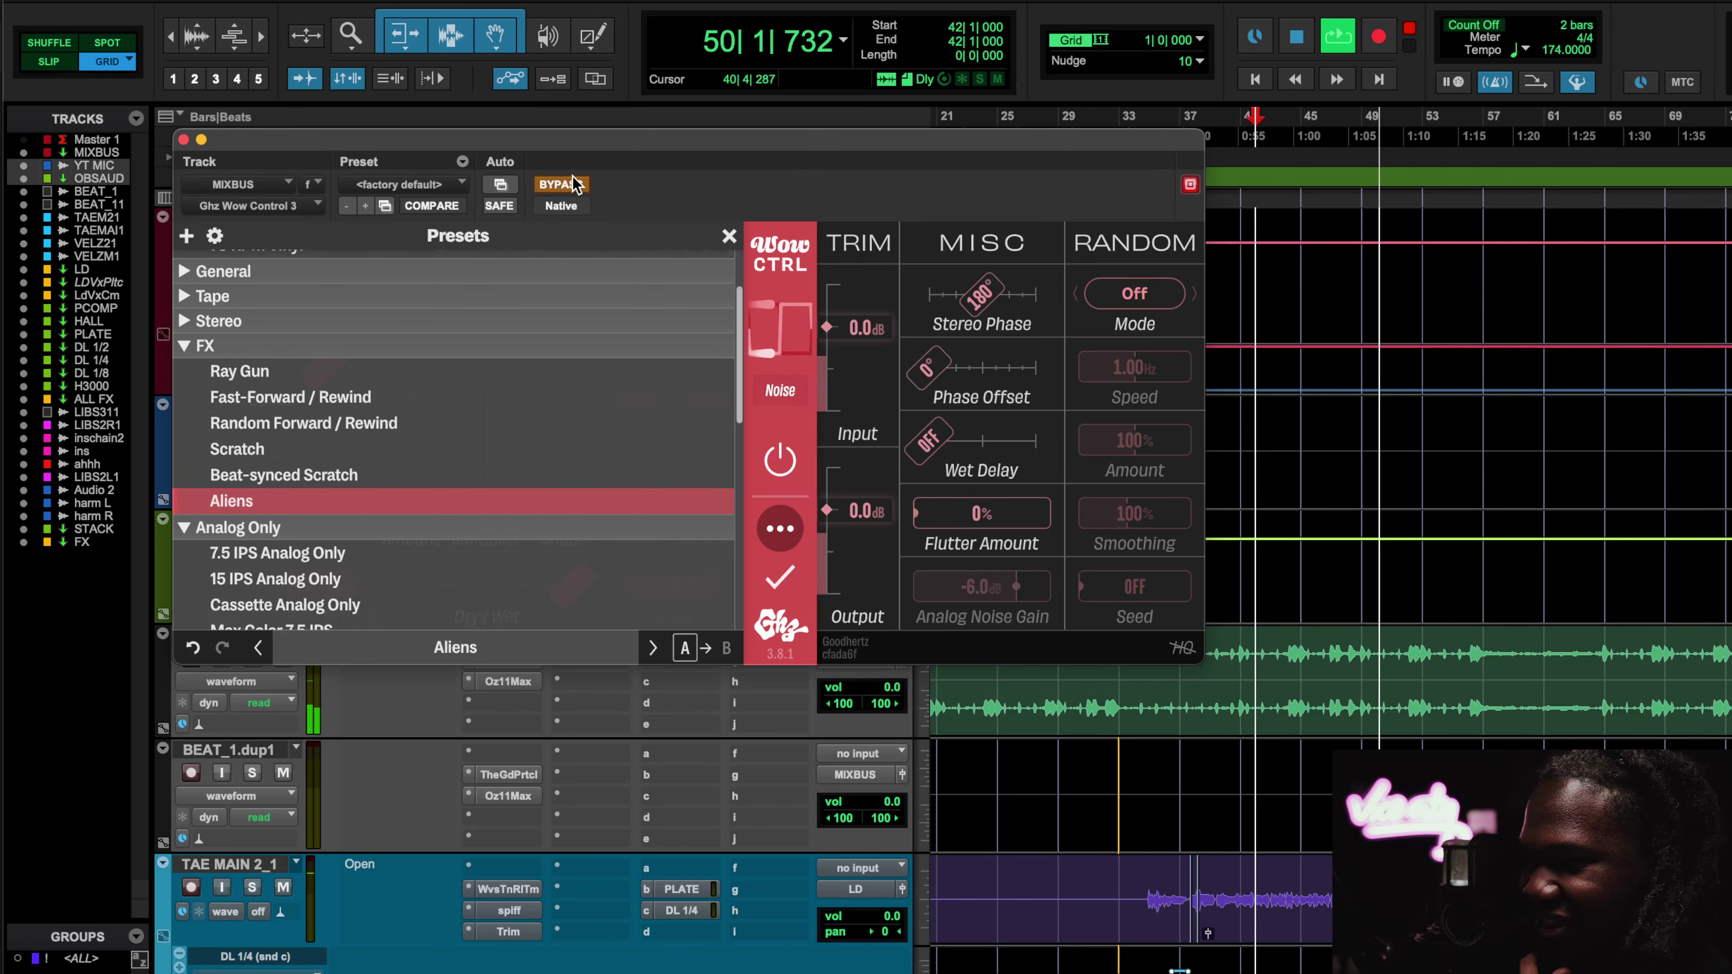
Expand the Tape category and try the Flutter Cassette preset.
{"action": "left_click", "coordinate": [399, 184]}
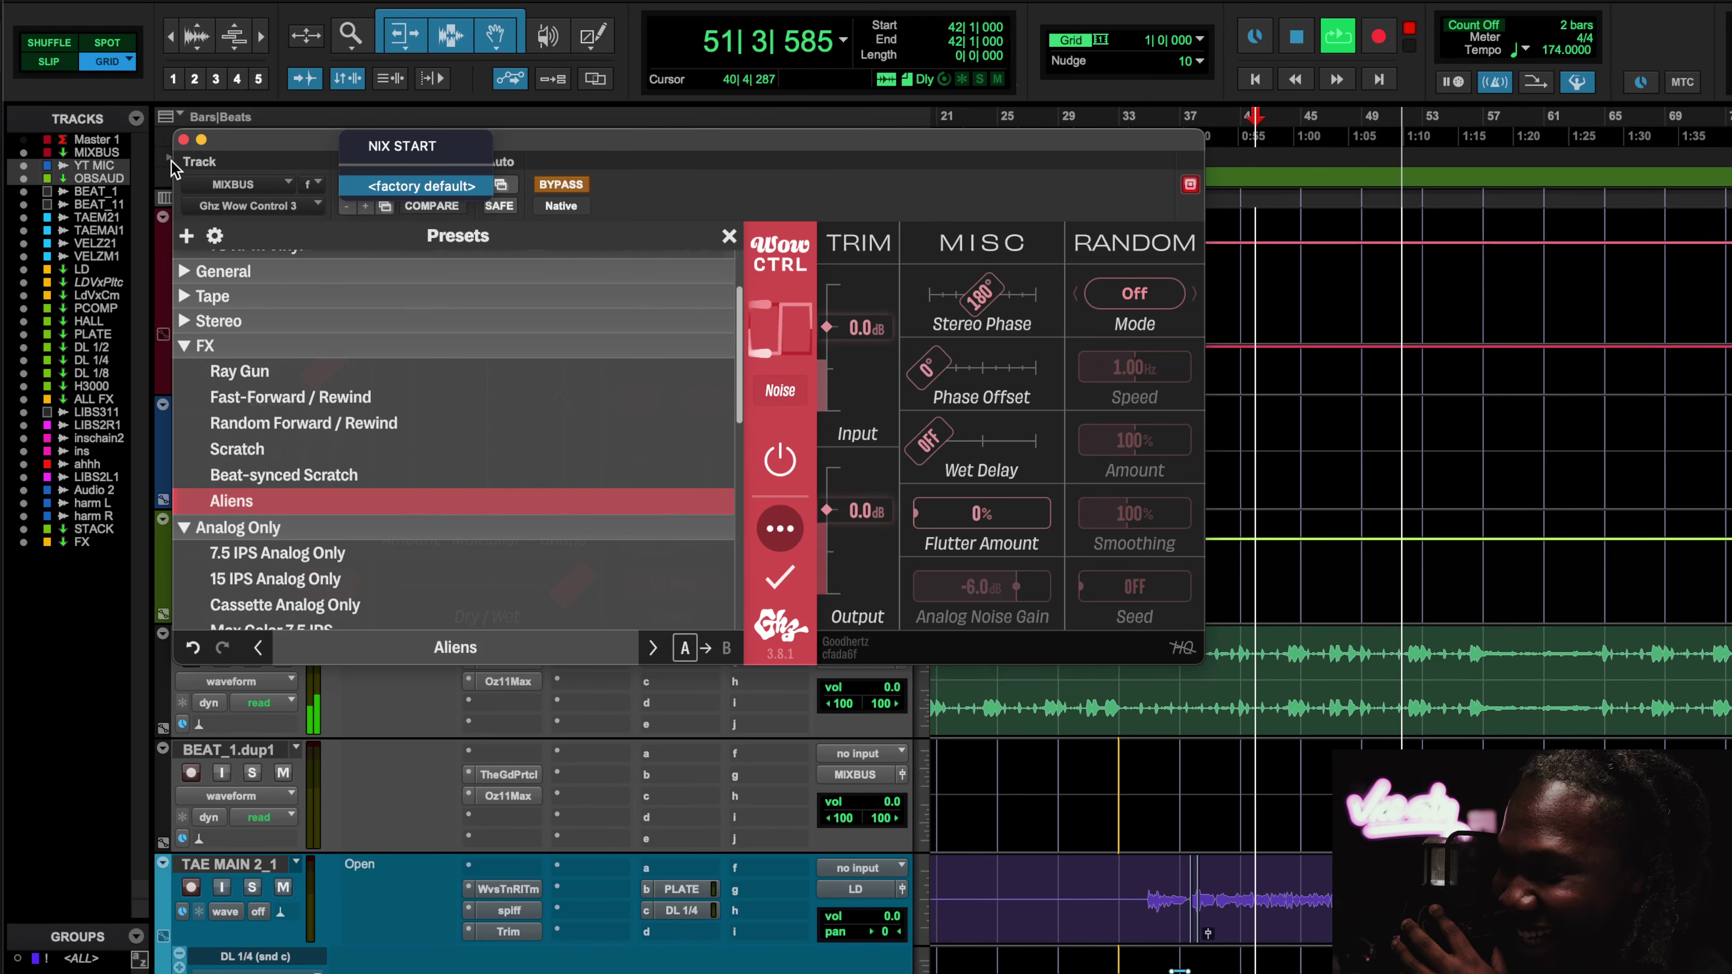
{"action": "left_click", "coordinate": [186, 323]}
{"action": "left_click", "coordinate": [185, 299]}
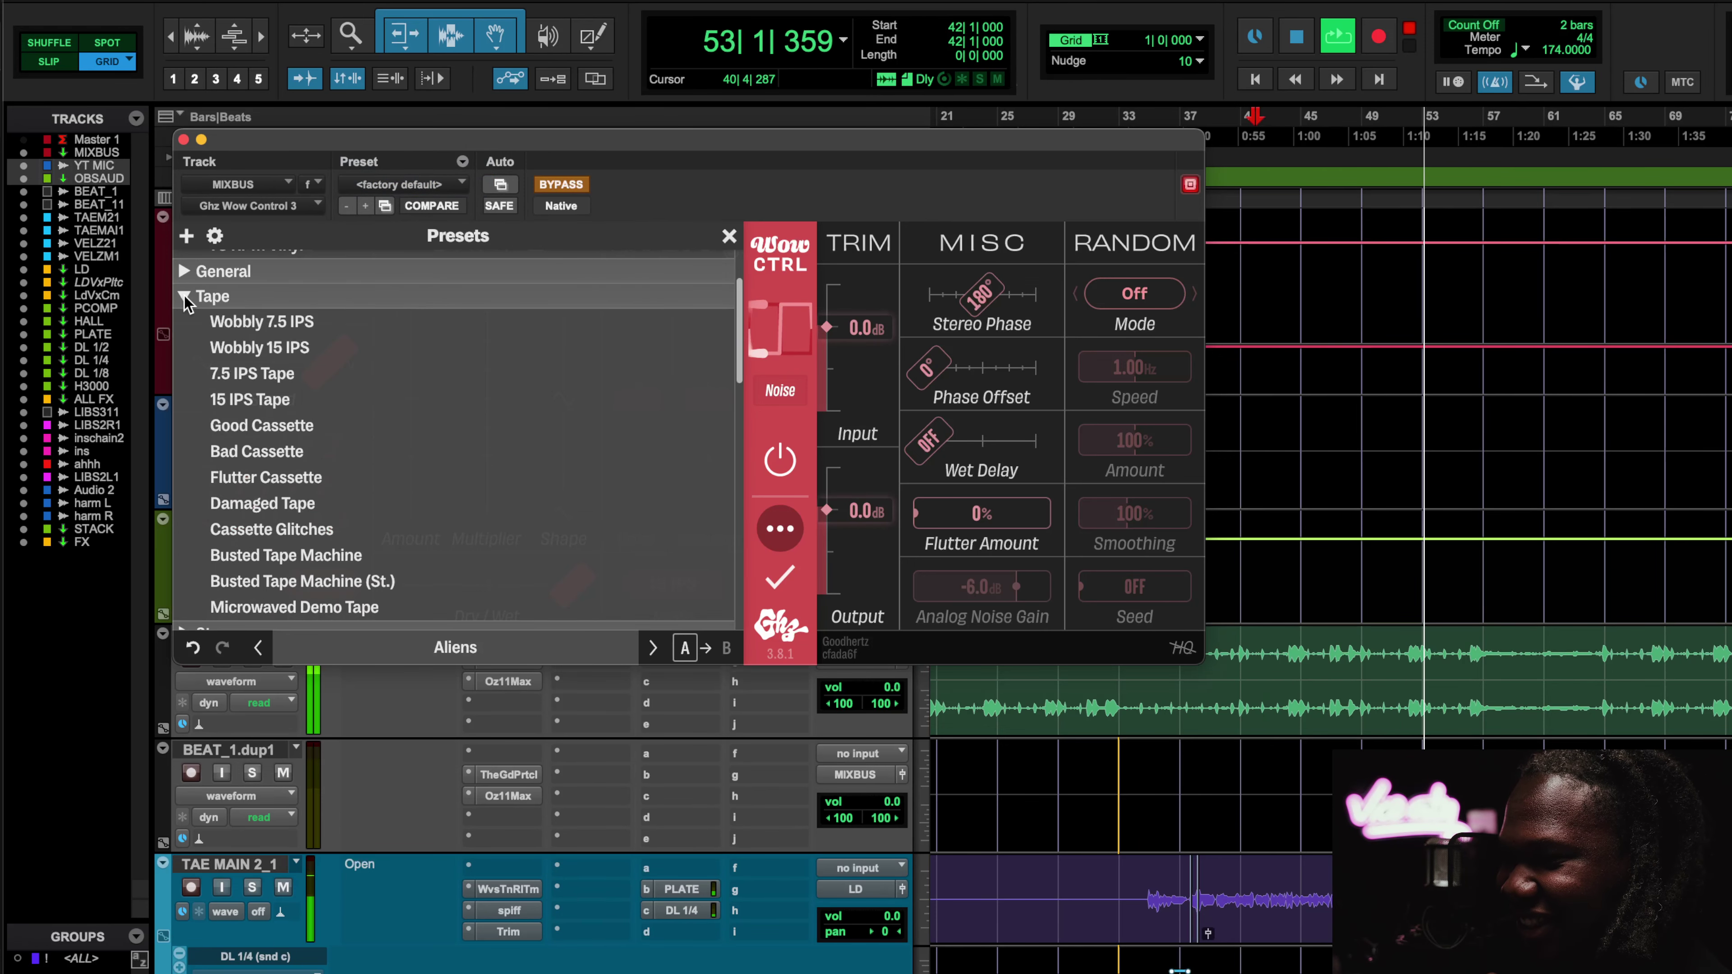
{"action": "left_click", "coordinate": [304, 476]}
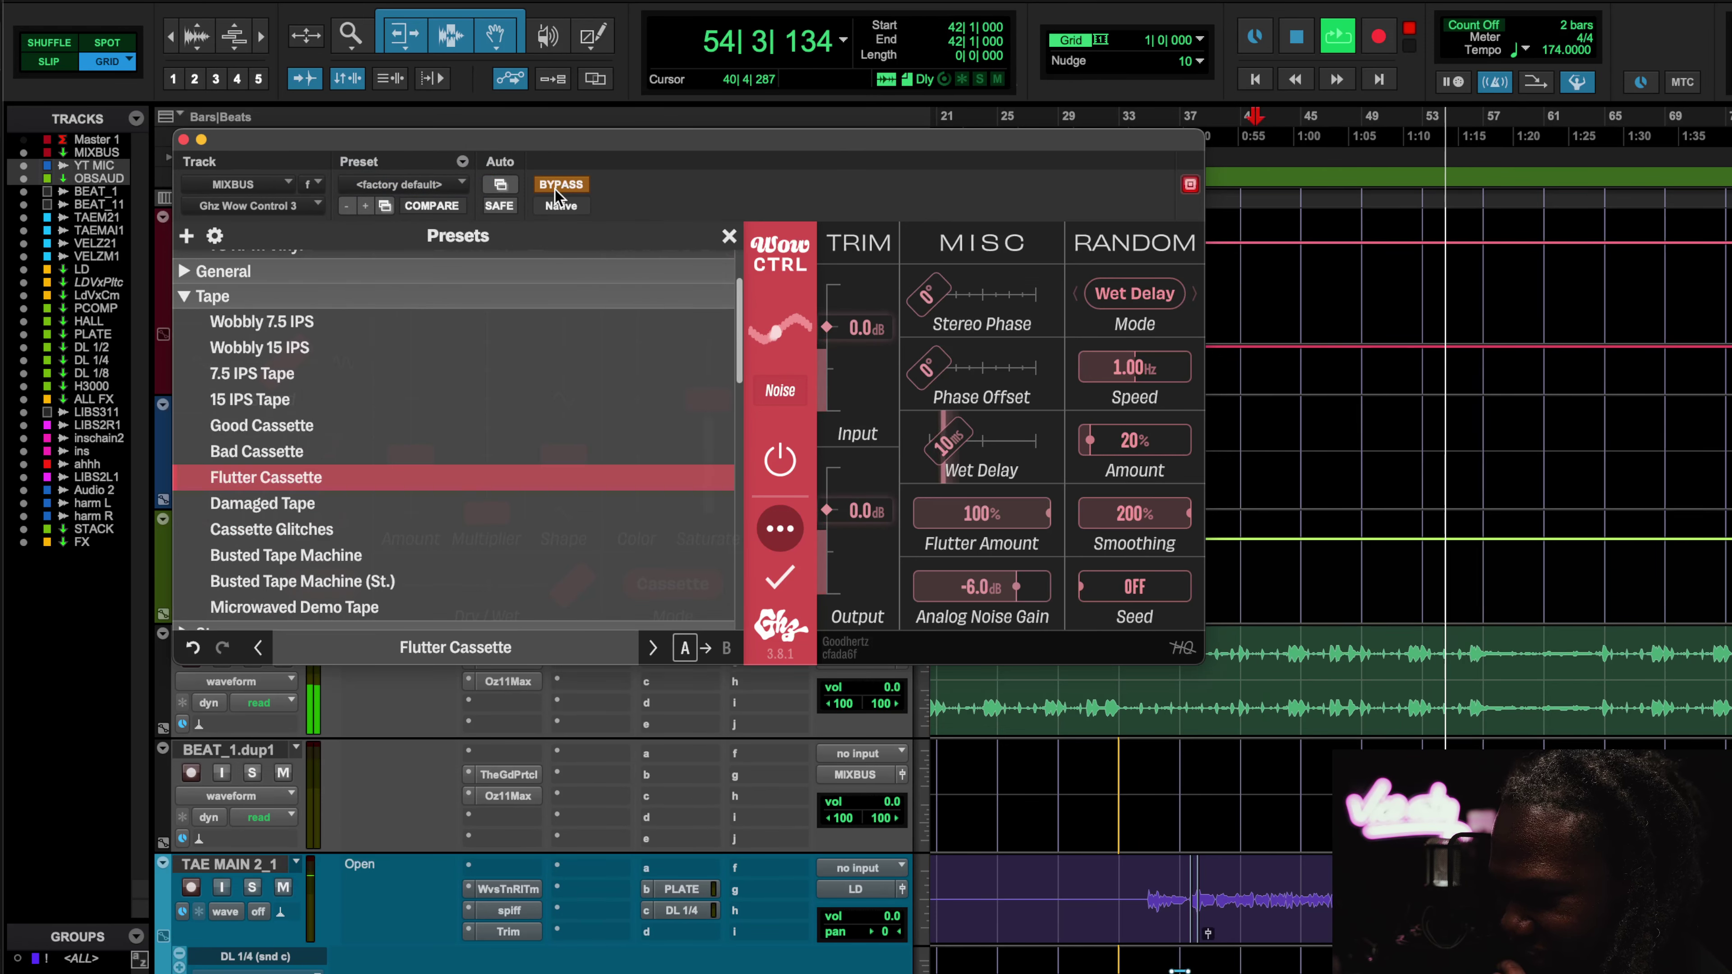
With the plugin active, try the Busted Tape Machine, Busted Tape Machine (St.) and Microwaved Demo Tape presets, and stop playback.
{"action": "left_click", "coordinate": [339, 555]}
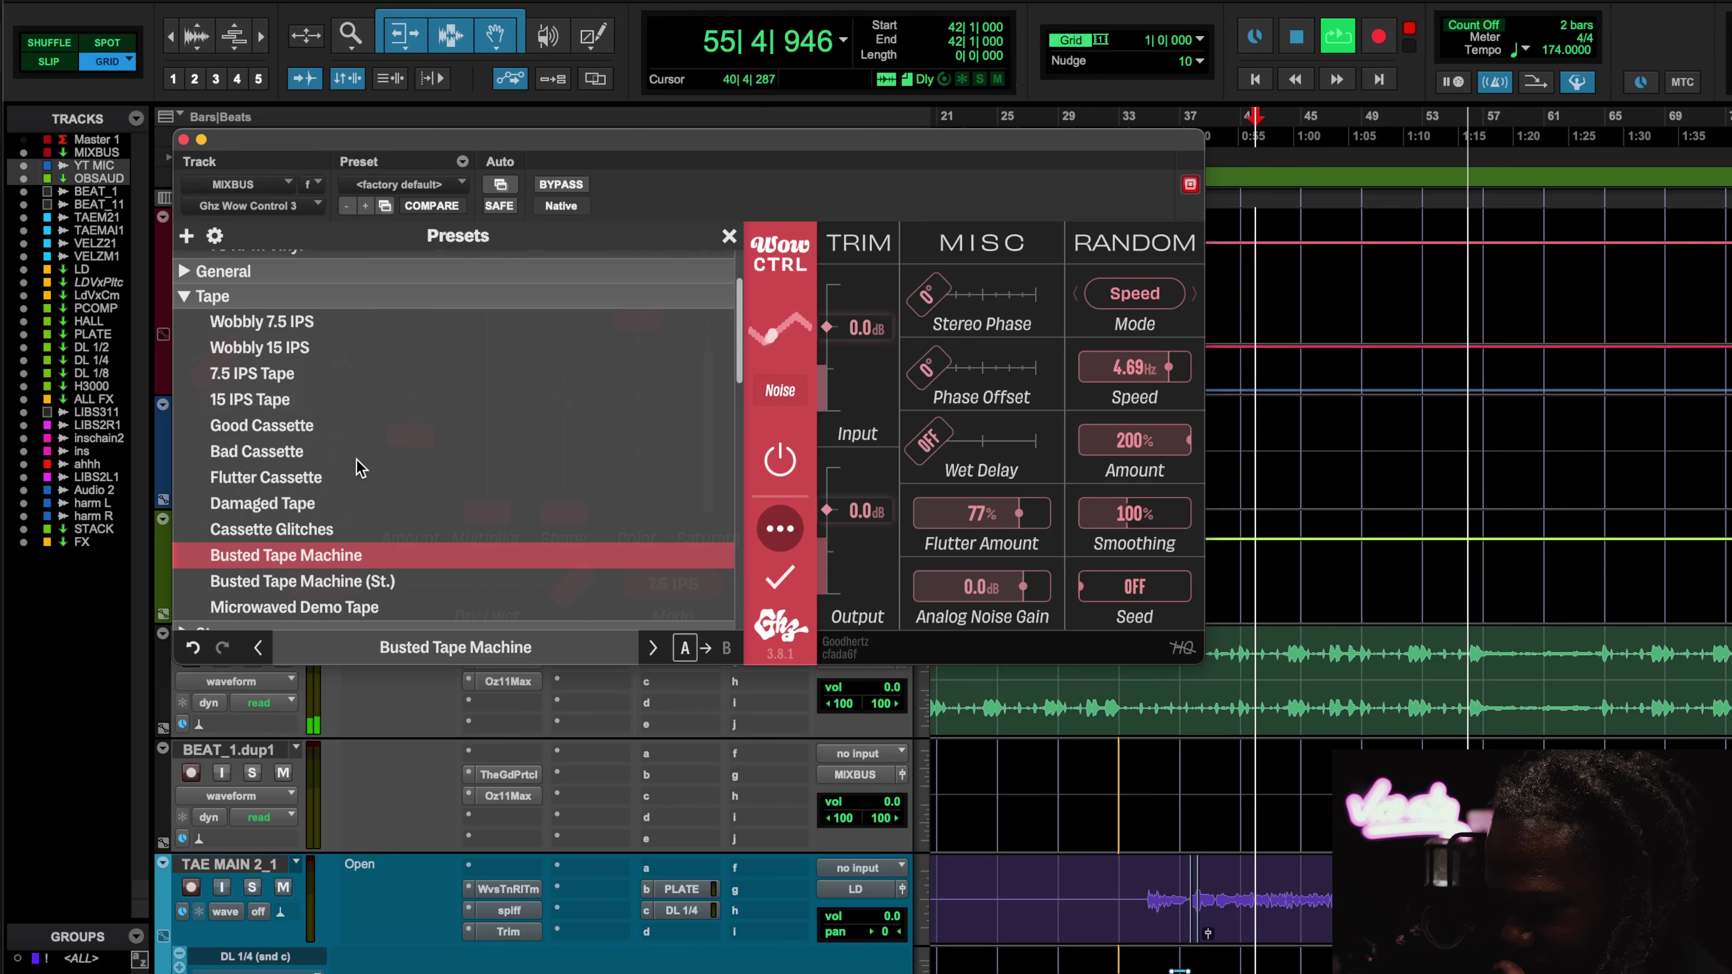
{"action": "left_click", "coordinate": [377, 584]}
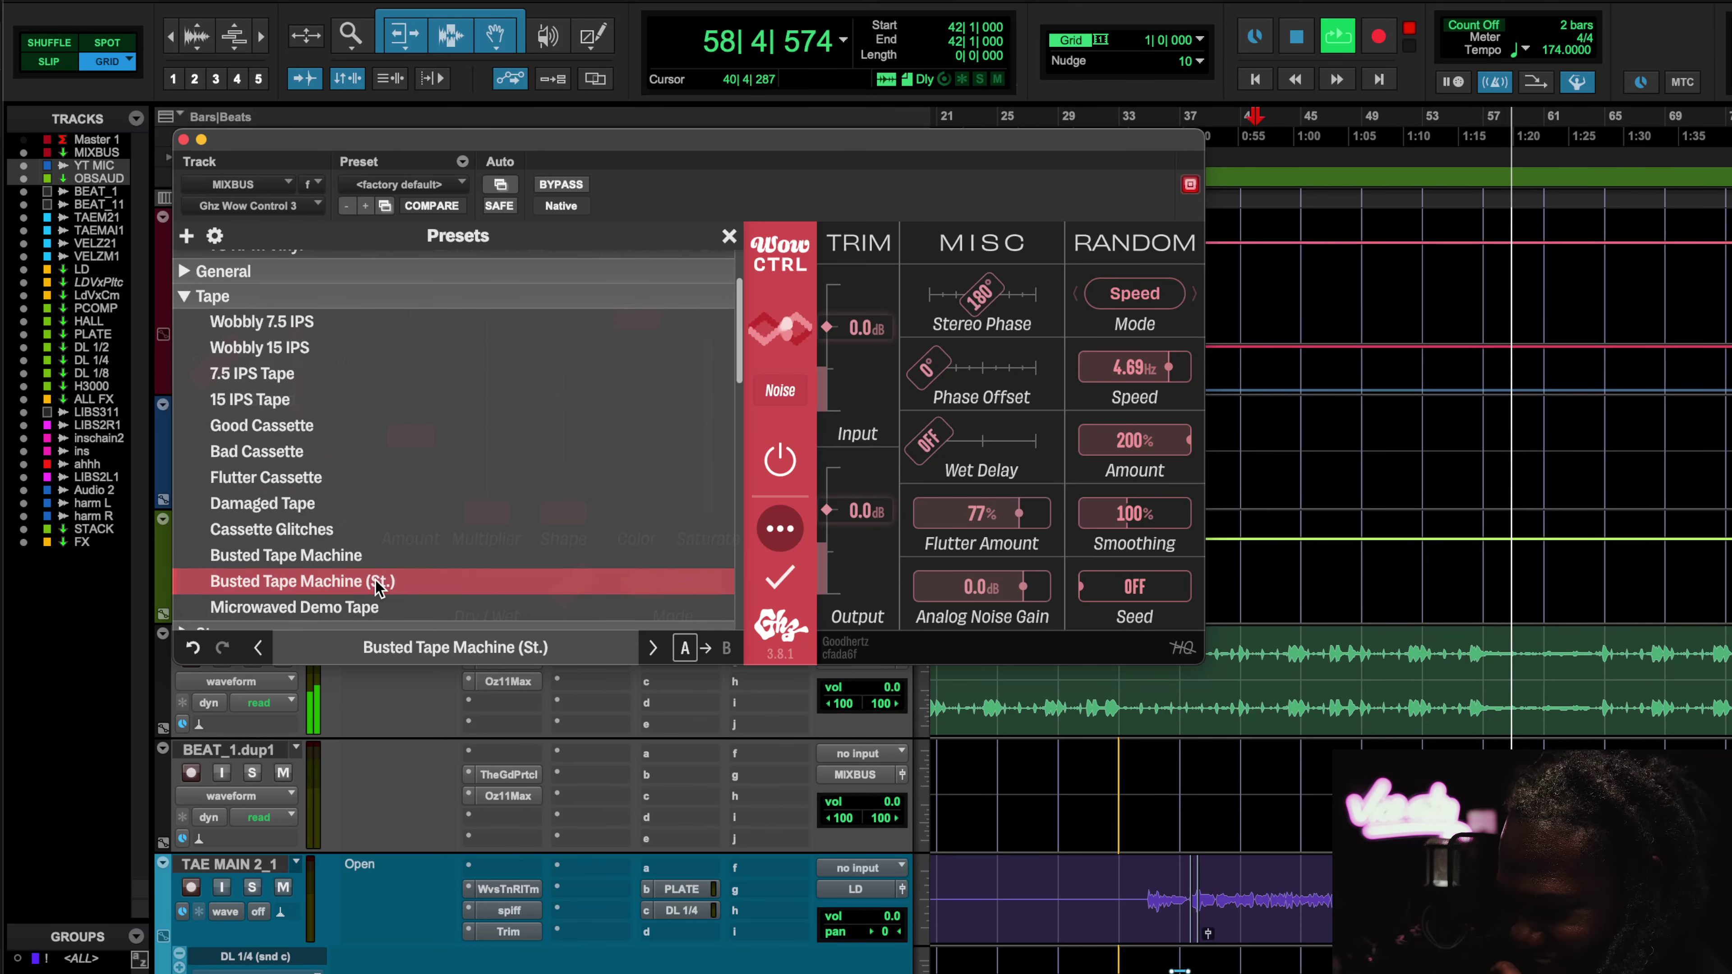
{"action": "left_click", "coordinate": [372, 608]}
{"action": "key", "text": "space"}
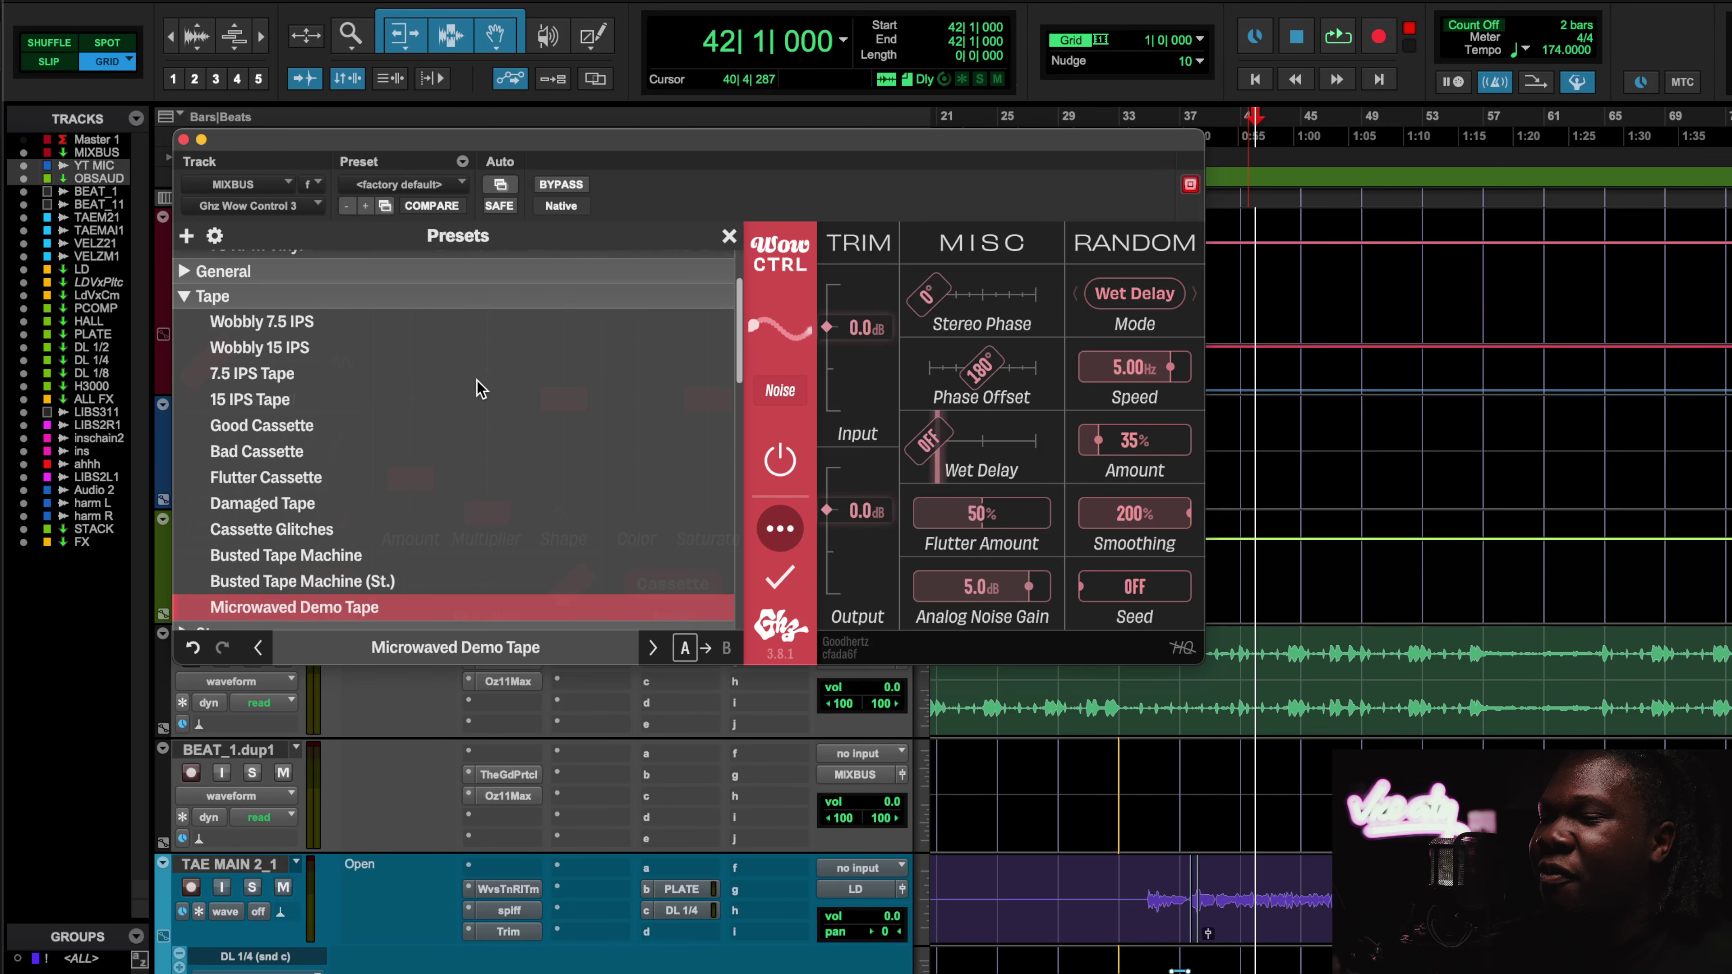
Close Wow Control 3's preset browser and bypass the plugin.
{"action": "left_click", "coordinate": [729, 236]}
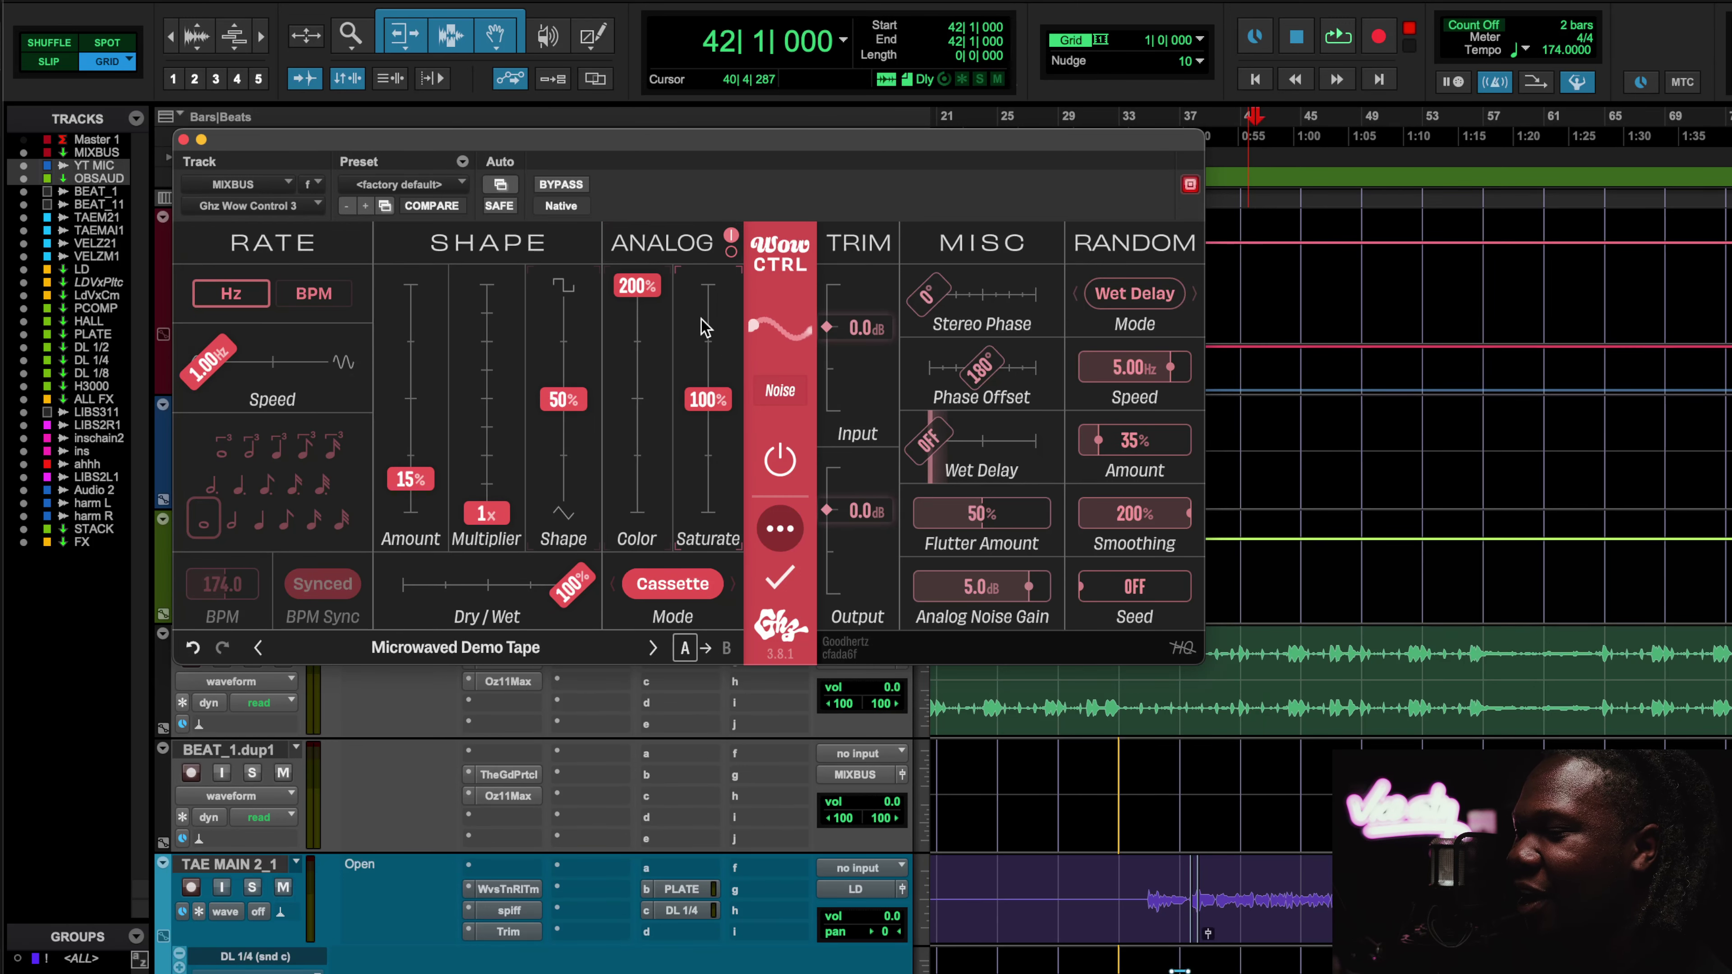
{"action": "left_click", "coordinate": [559, 182]}
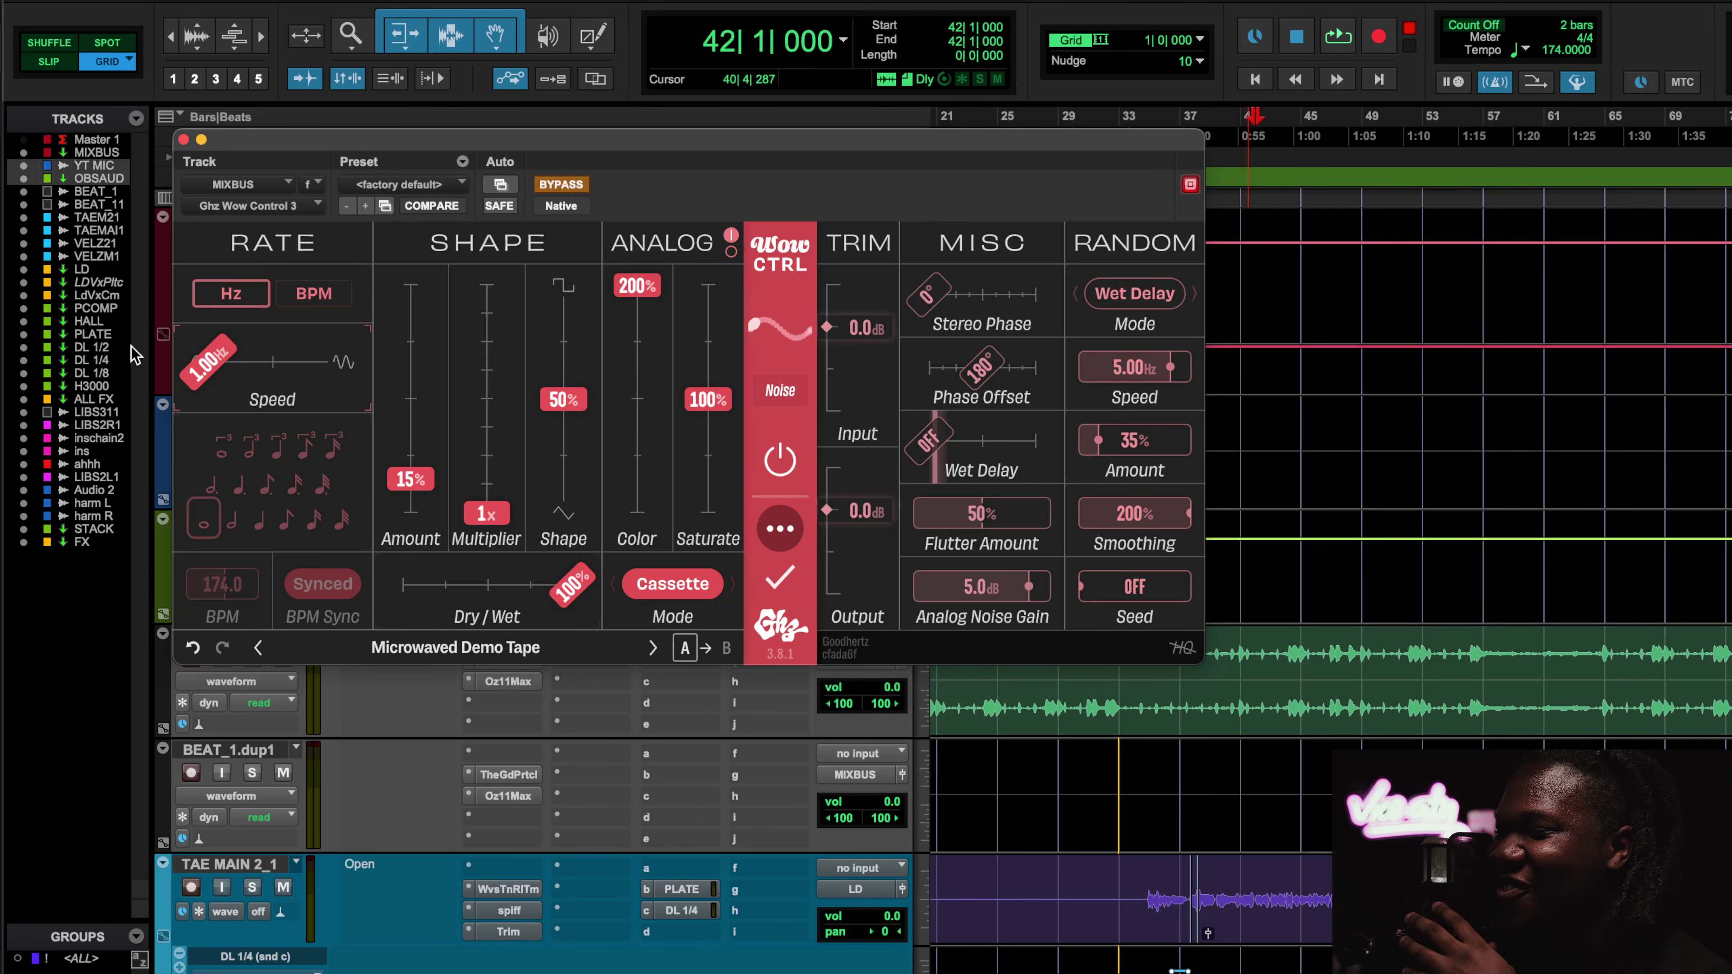
{"action": "left_click_drag", "start_coordinate": [185, 147], "coordinate": [185, 144]}
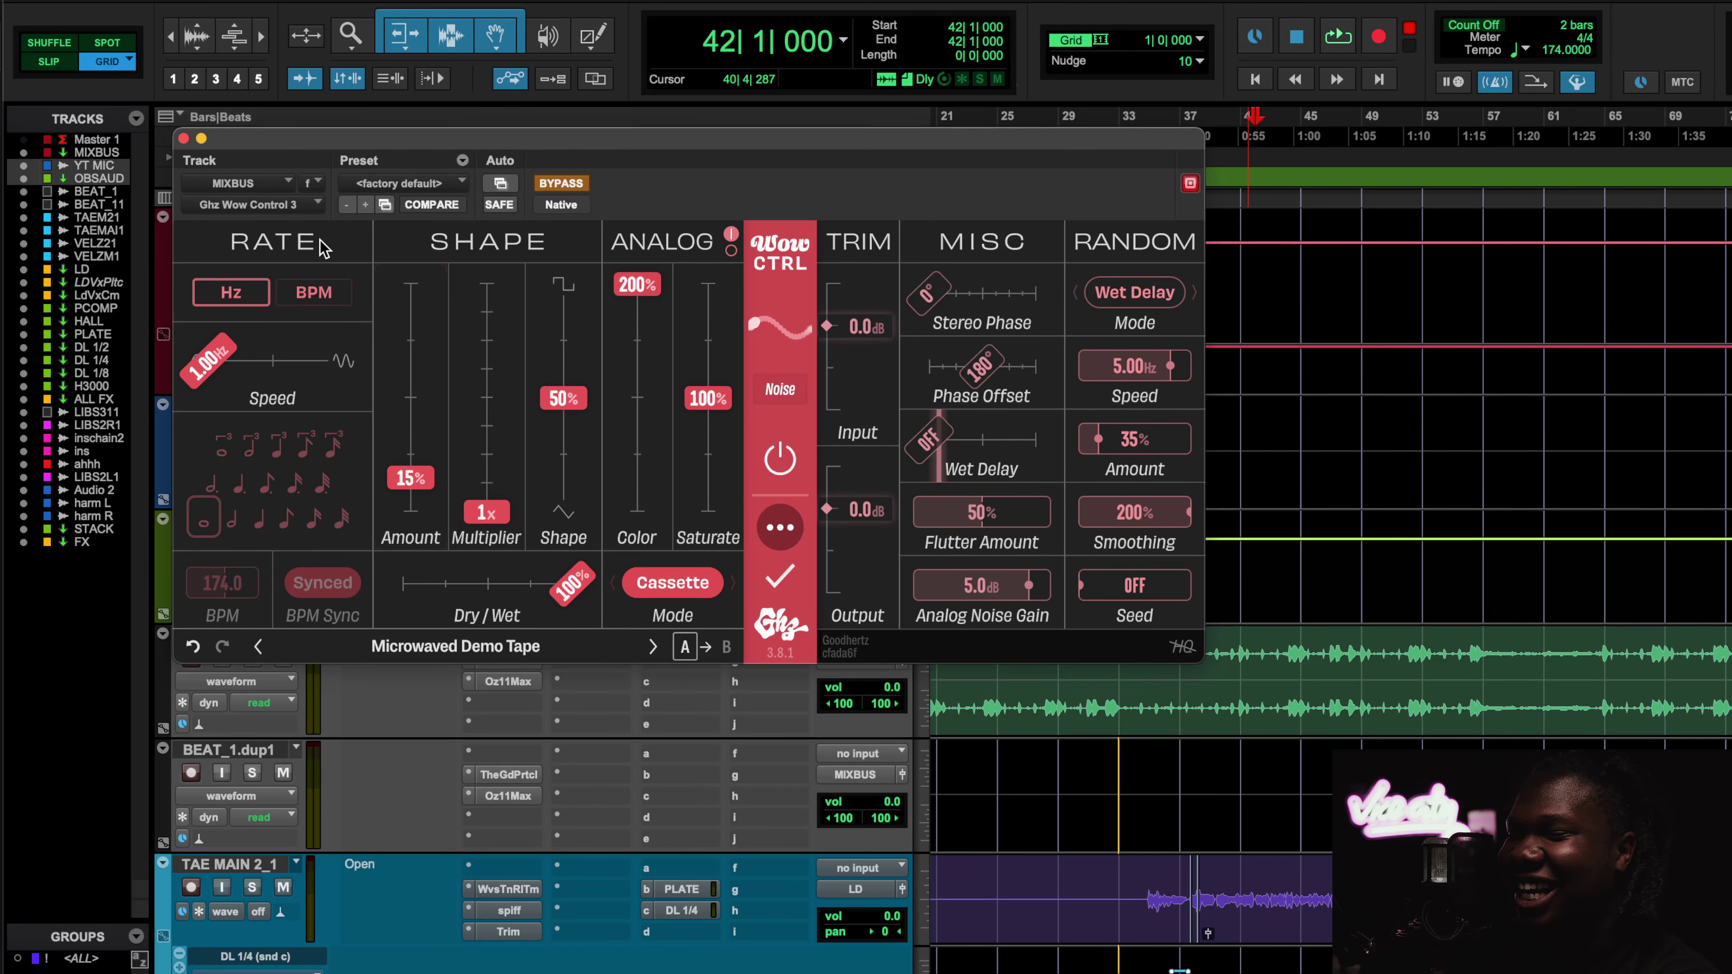
Undo the preset changes in Wow Control 3 until the Clean Chorus preset is restored.
{"action": "left_click", "coordinate": [197, 646]}
{"action": "left_click", "coordinate": [196, 647]}
{"action": "left_click", "coordinate": [197, 647]}
{"action": "left_click", "coordinate": [196, 647]}
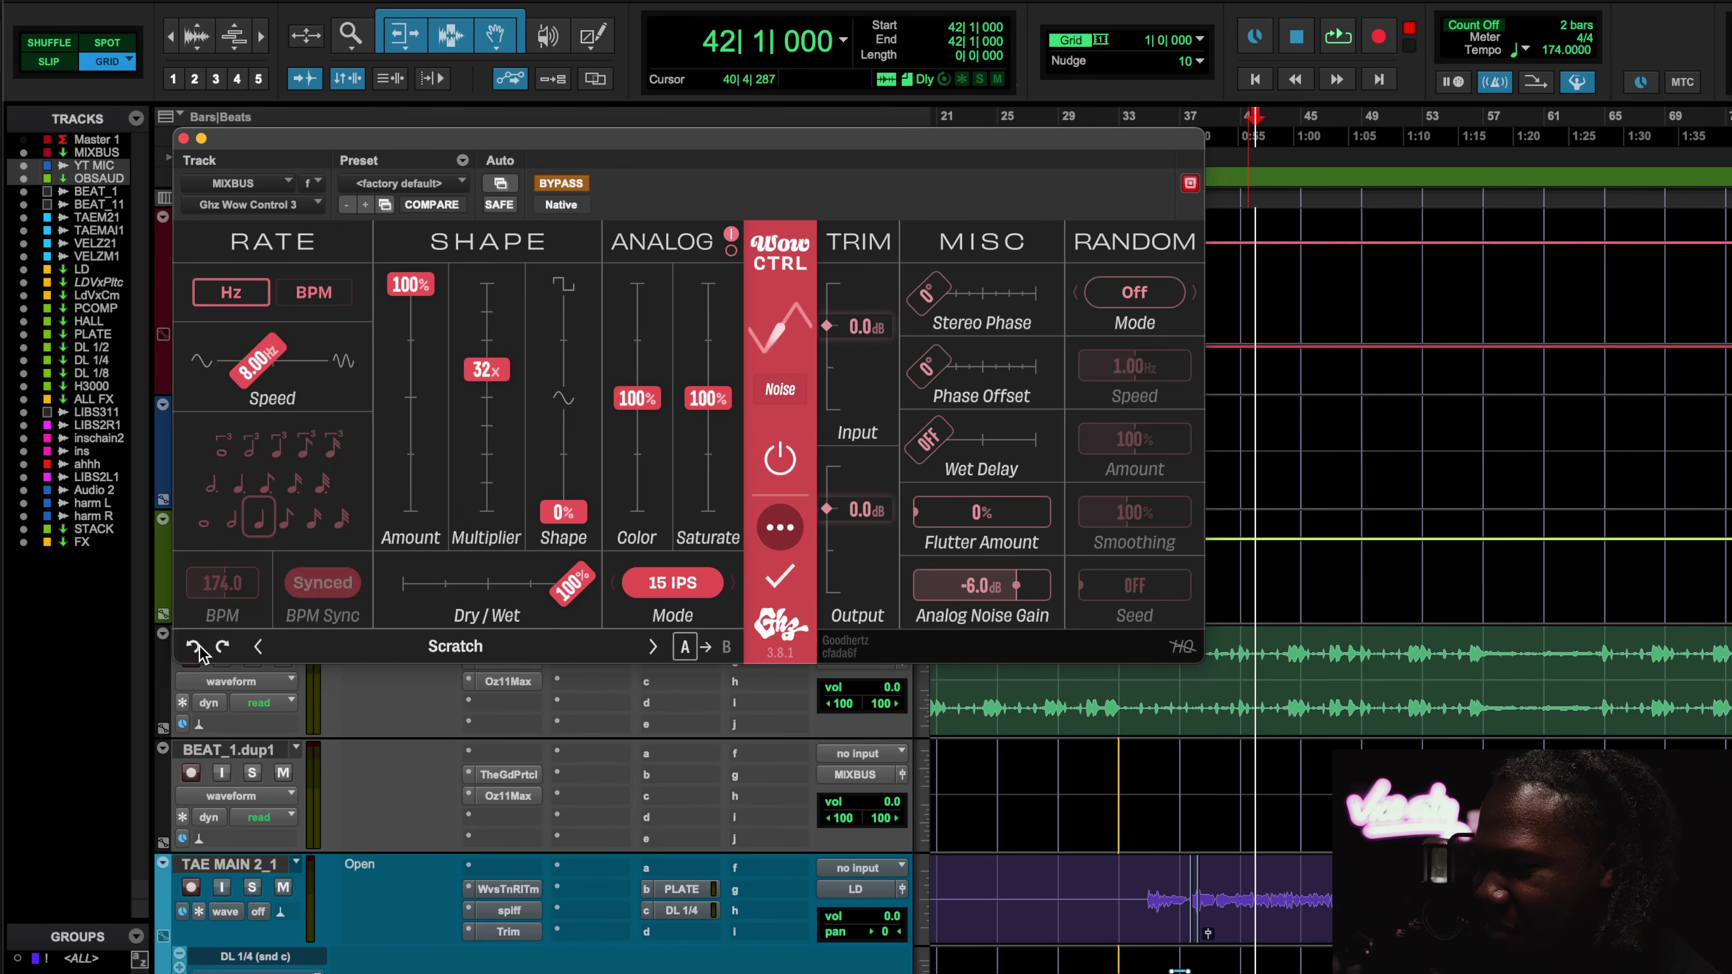
{"action": "left_click", "coordinate": [196, 647]}
{"action": "left_click", "coordinate": [196, 647]}
{"action": "left_click", "coordinate": [197, 647]}
{"action": "left_click", "coordinate": [196, 647]}
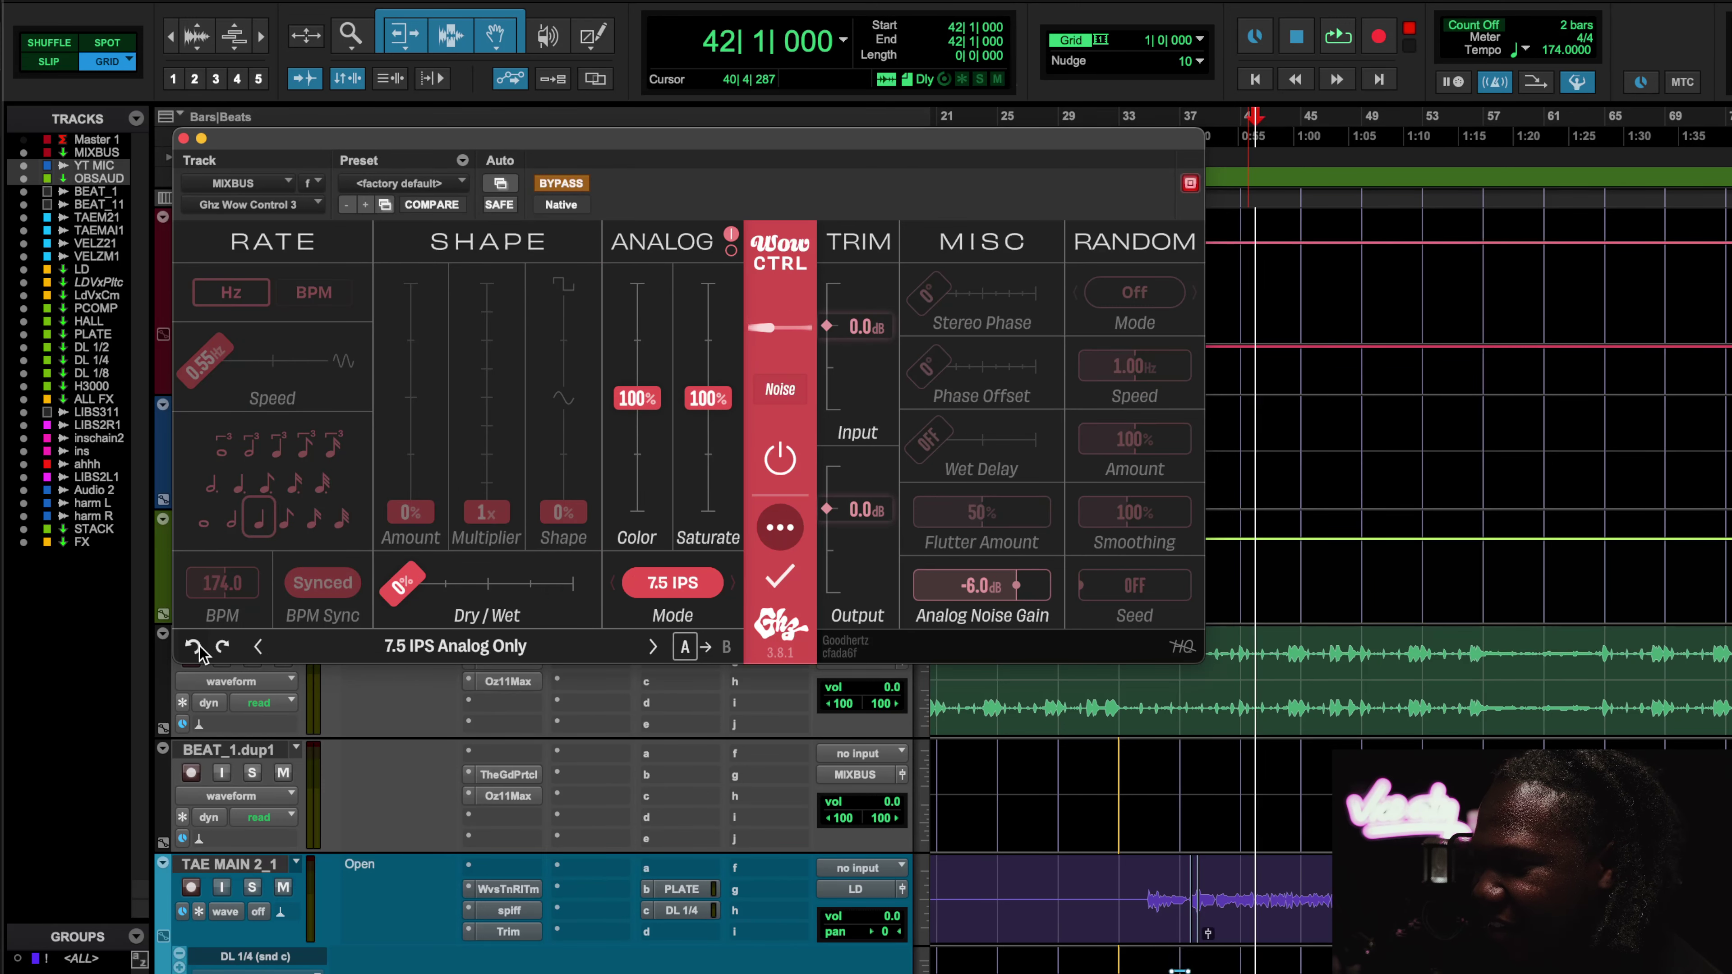
{"action": "left_click", "coordinate": [196, 647]}
{"action": "left_click", "coordinate": [195, 647]}
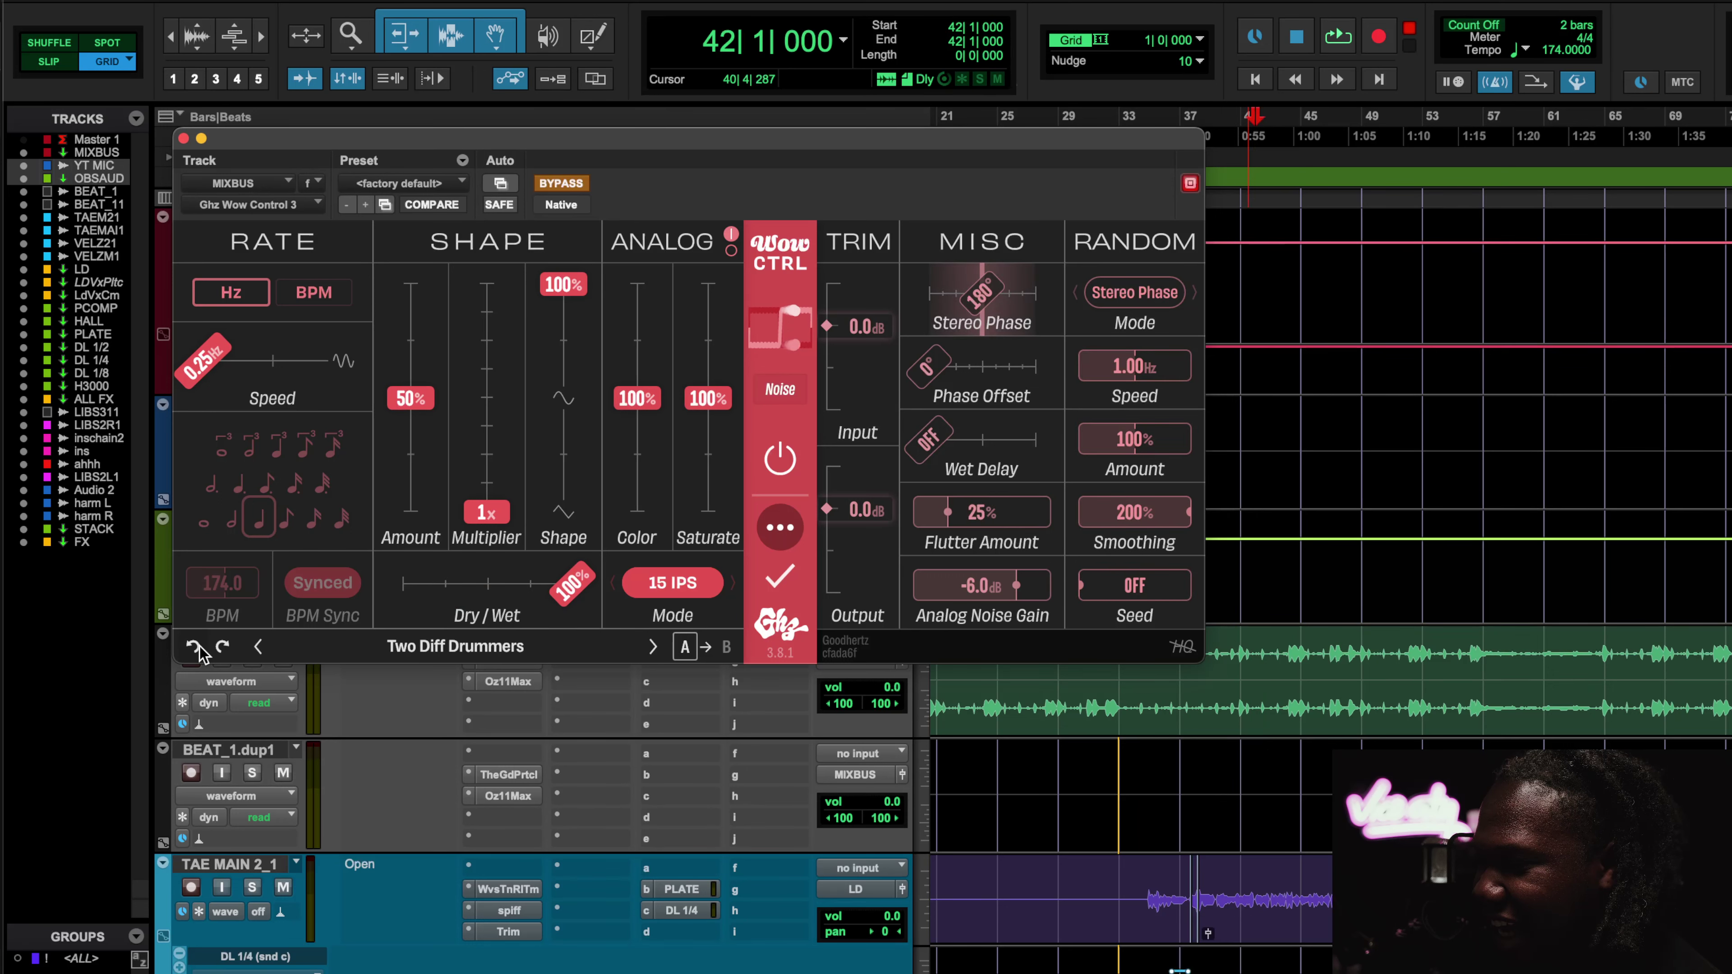
{"action": "left_click", "coordinate": [195, 647]}
{"action": "left_click", "coordinate": [195, 647]}
{"action": "left_click", "coordinate": [222, 647]}
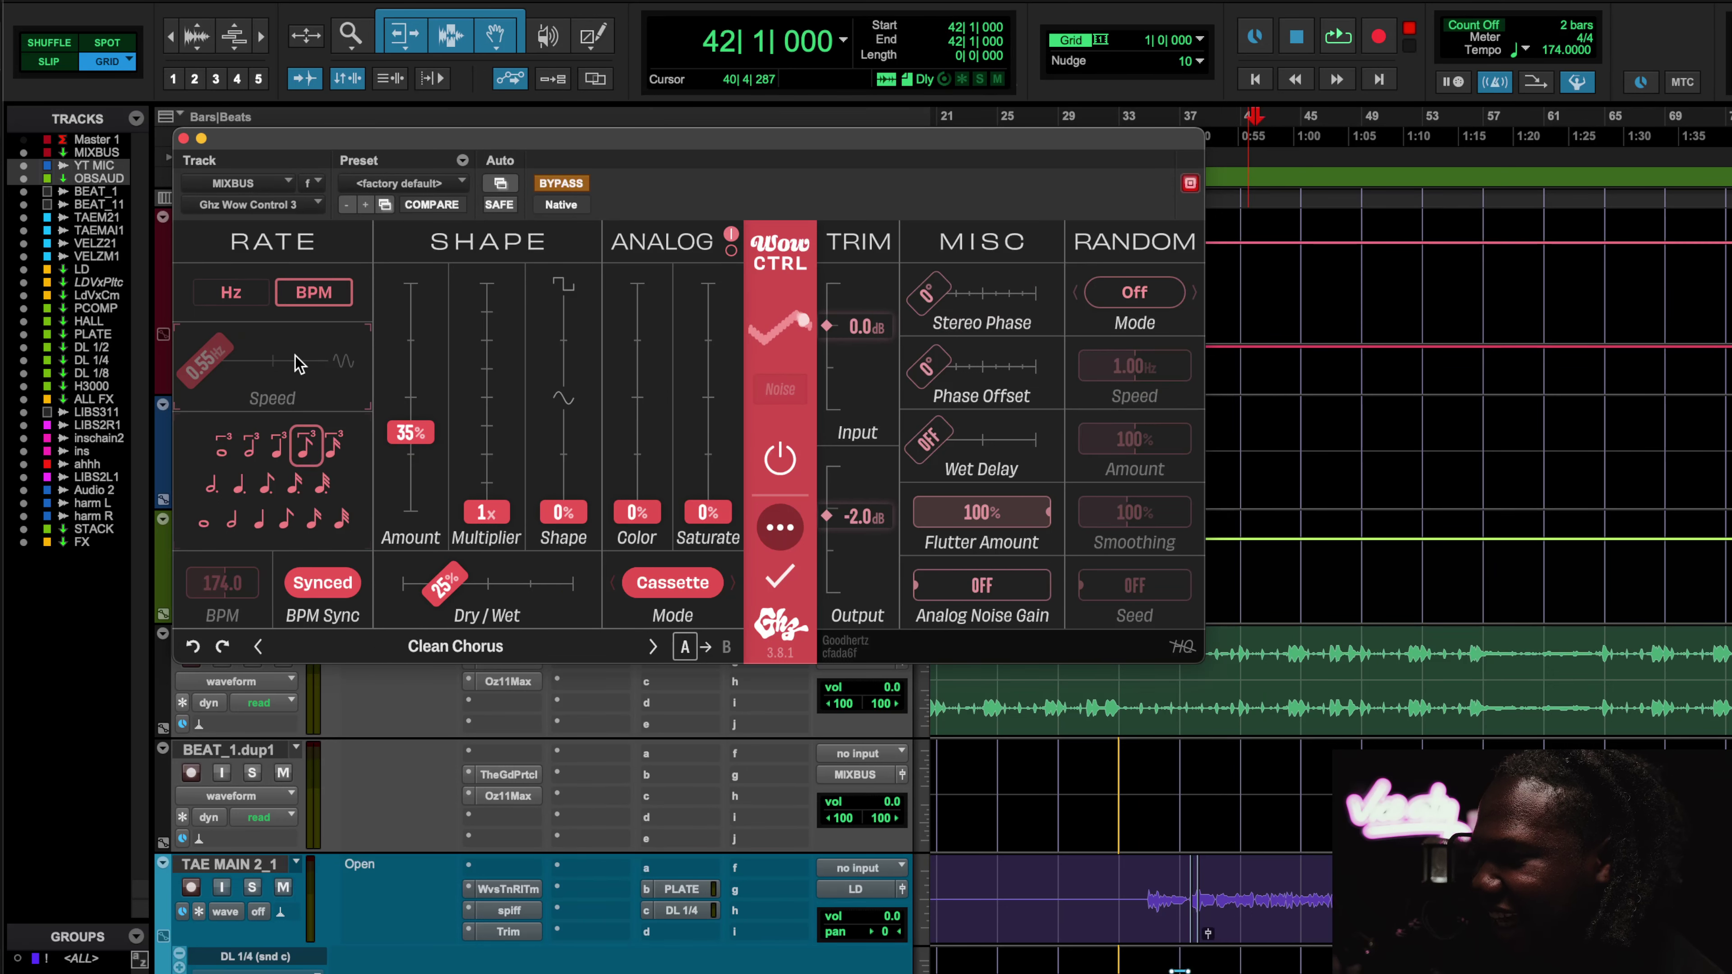
Close and reopen Wow Control 3 on MIXBUS, take it out of bypass, and close its window.
{"action": "left_click", "coordinate": [182, 138]}
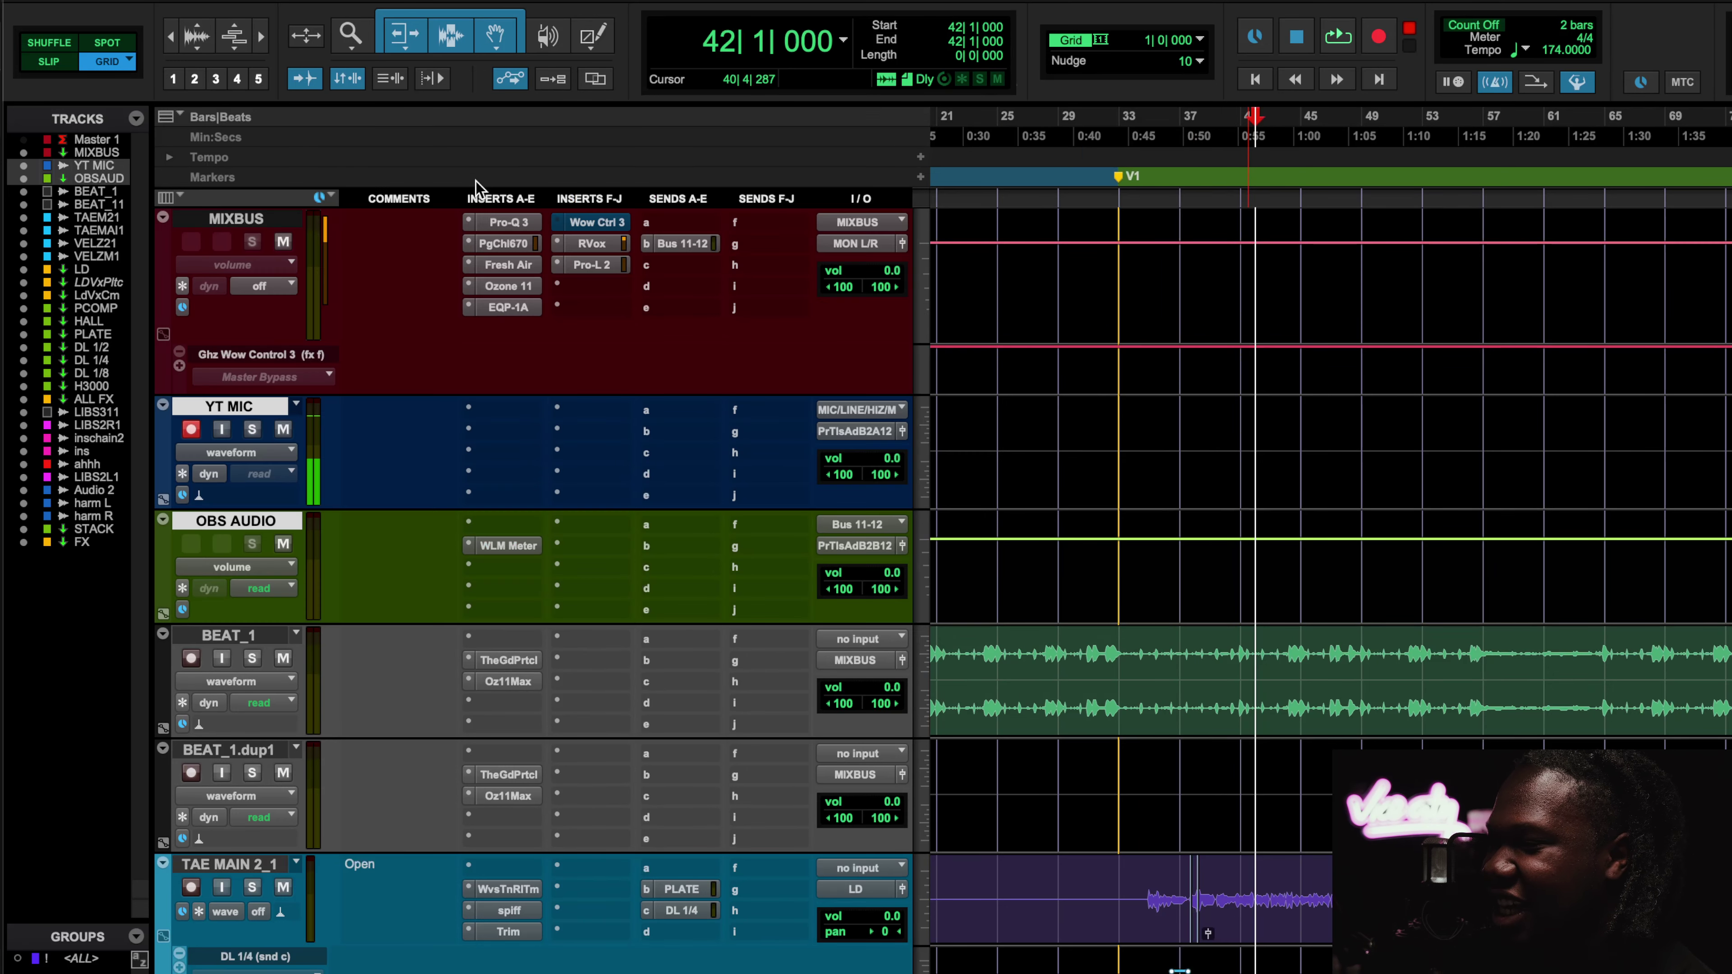
{"action": "left_click", "coordinate": [598, 223]}
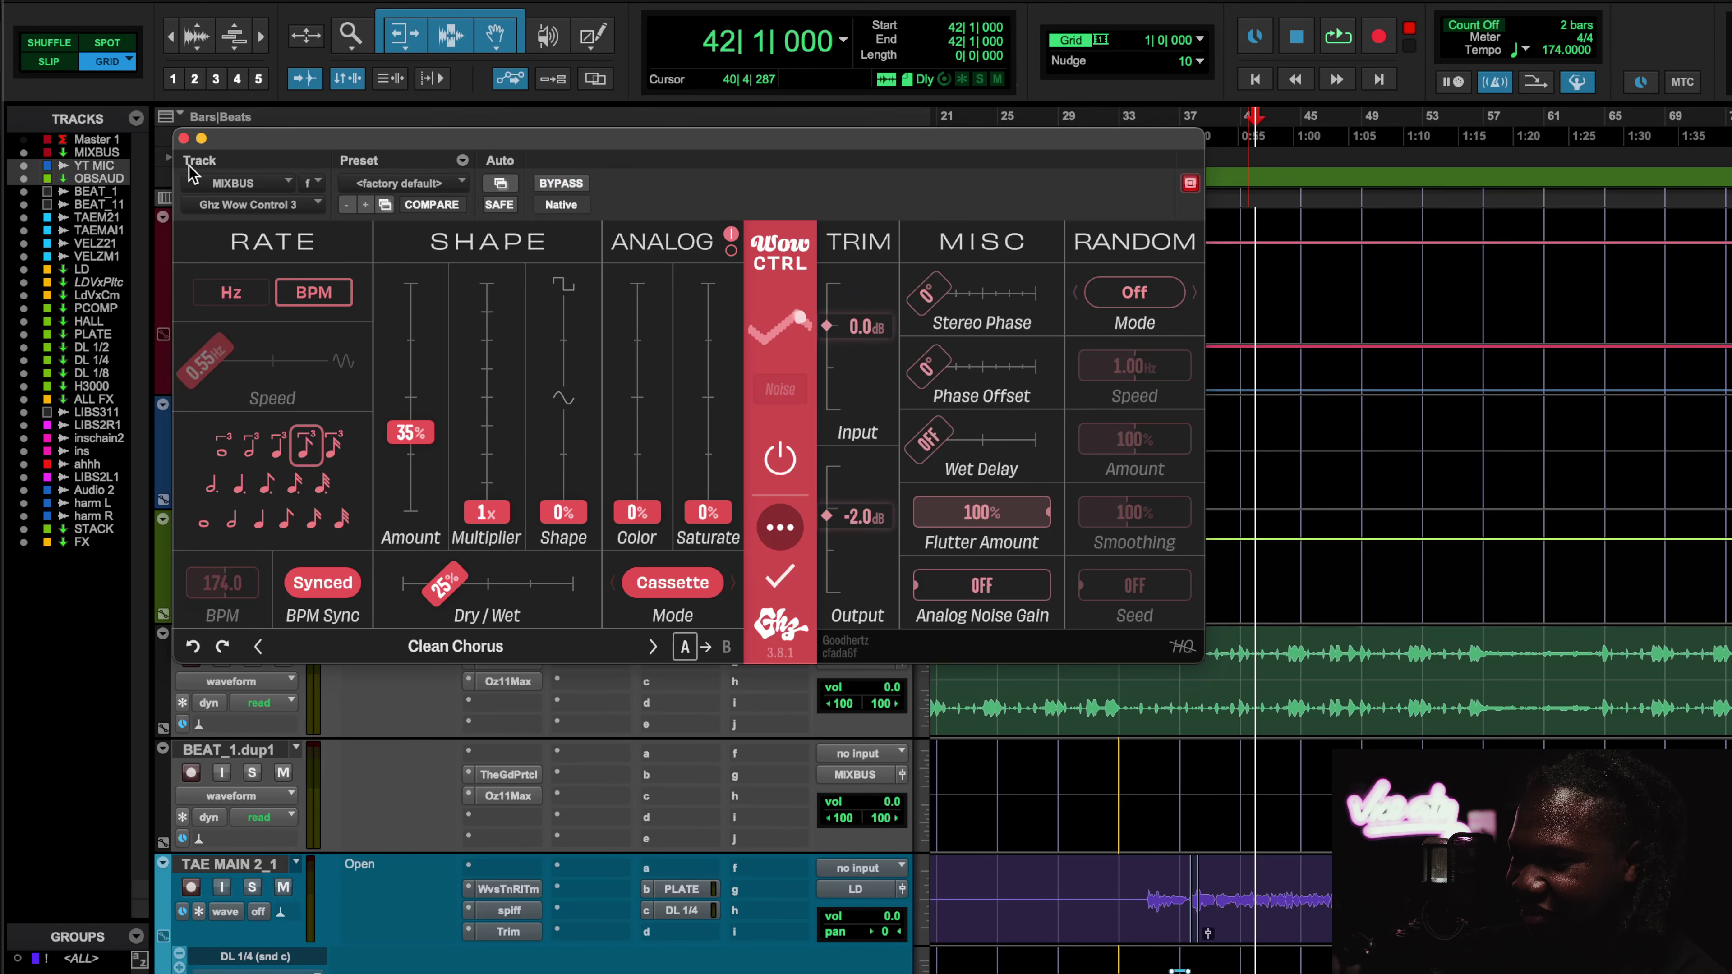
{"action": "left_click", "coordinate": [184, 139]}
Move the playback start to bar 109, just before the drop in the Wow Control bypass automation, and play.
{"action": "key", "text": "r"}
{"action": "key", "text": "r"}
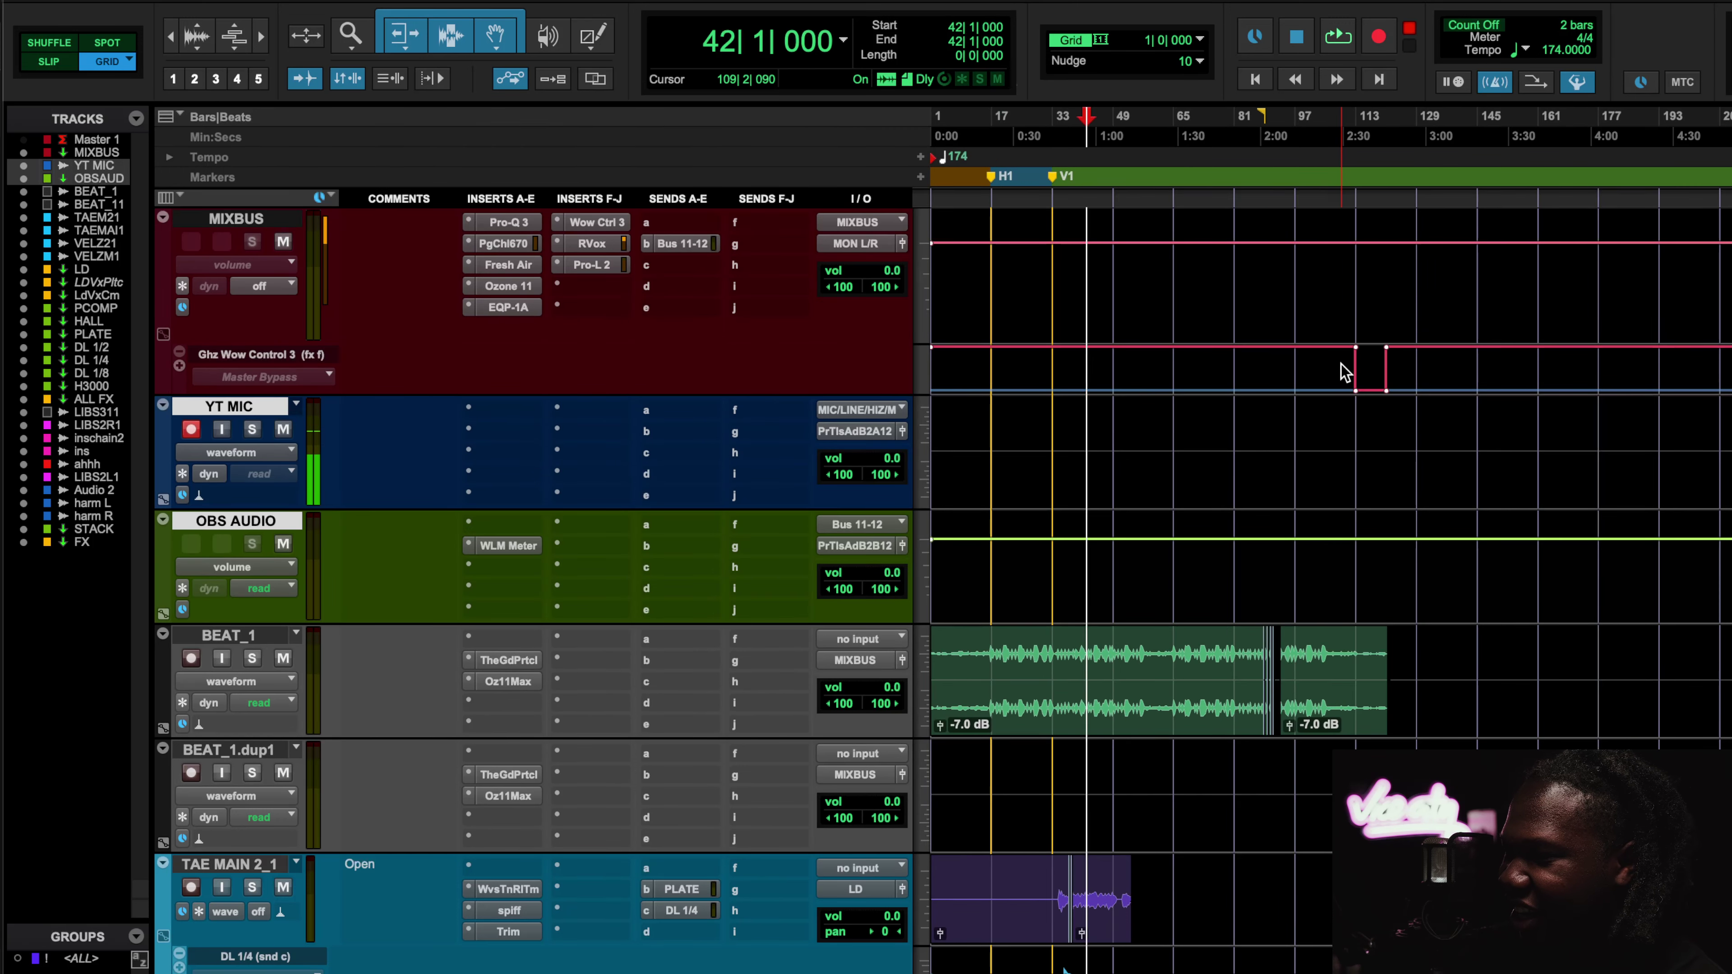
{"action": "key", "text": "t"}
{"action": "scroll", "coordinate": [1358, 383], "scroll_direction": "right", "scroll_amount": 7}
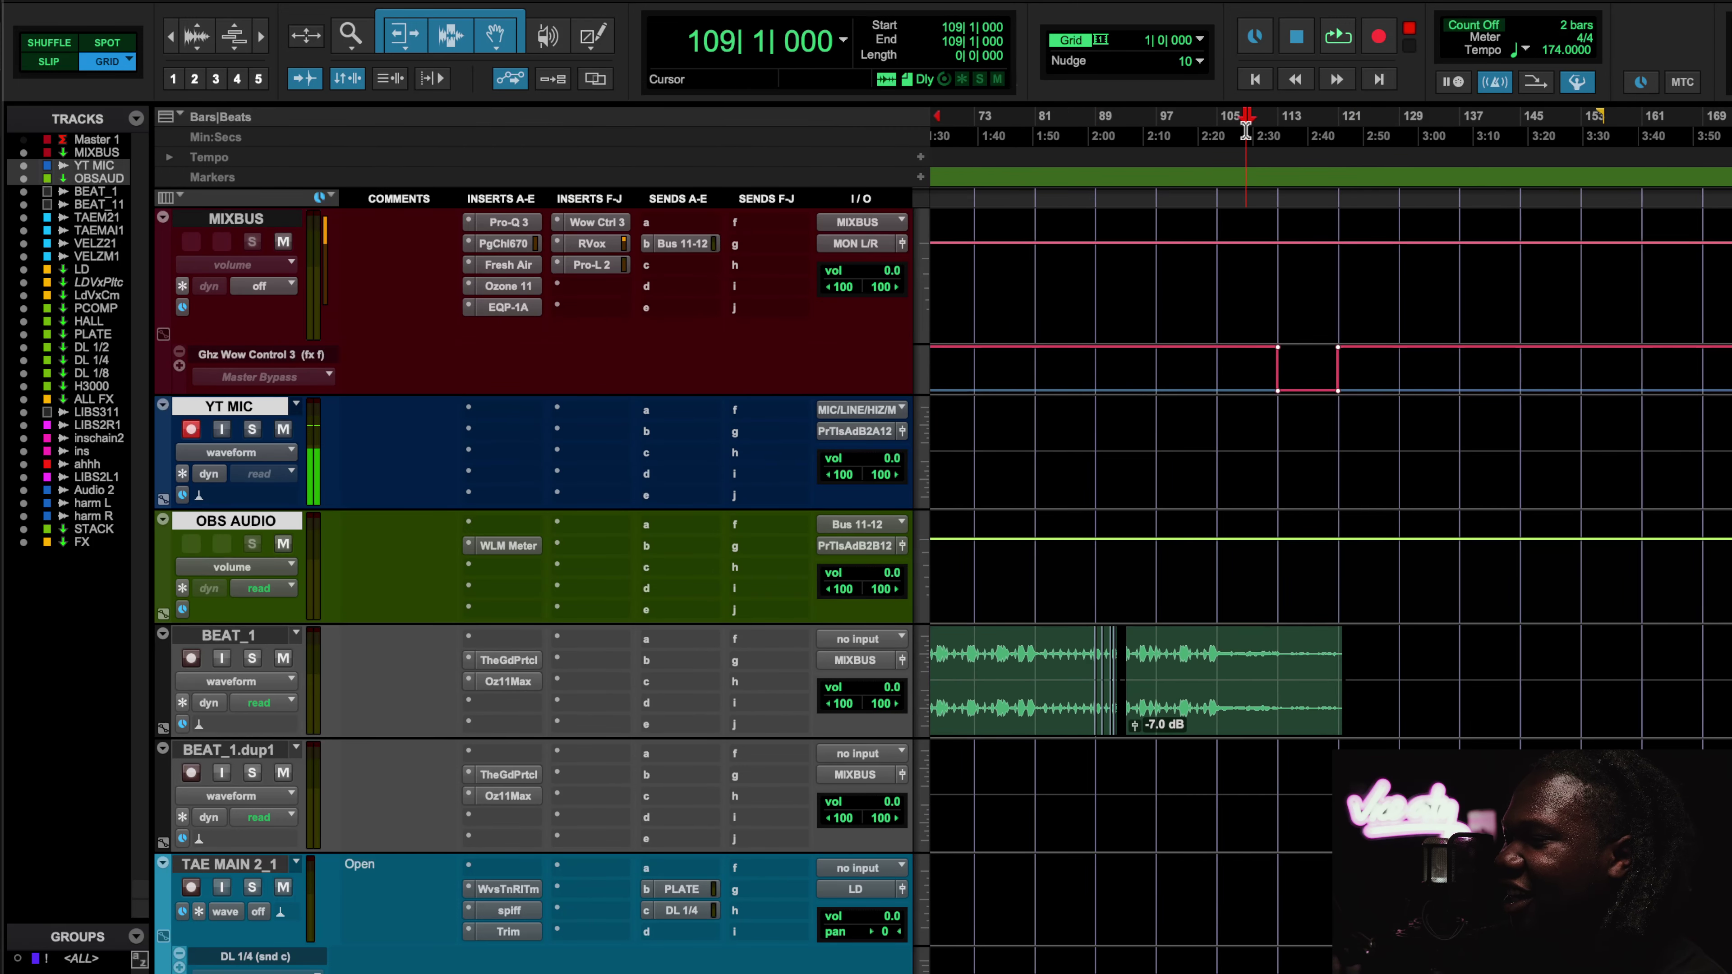
{"action": "left_click", "coordinate": [1227, 126]}
{"action": "left_click", "coordinate": [1211, 129]}
{"action": "left_click", "coordinate": [1248, 124]}
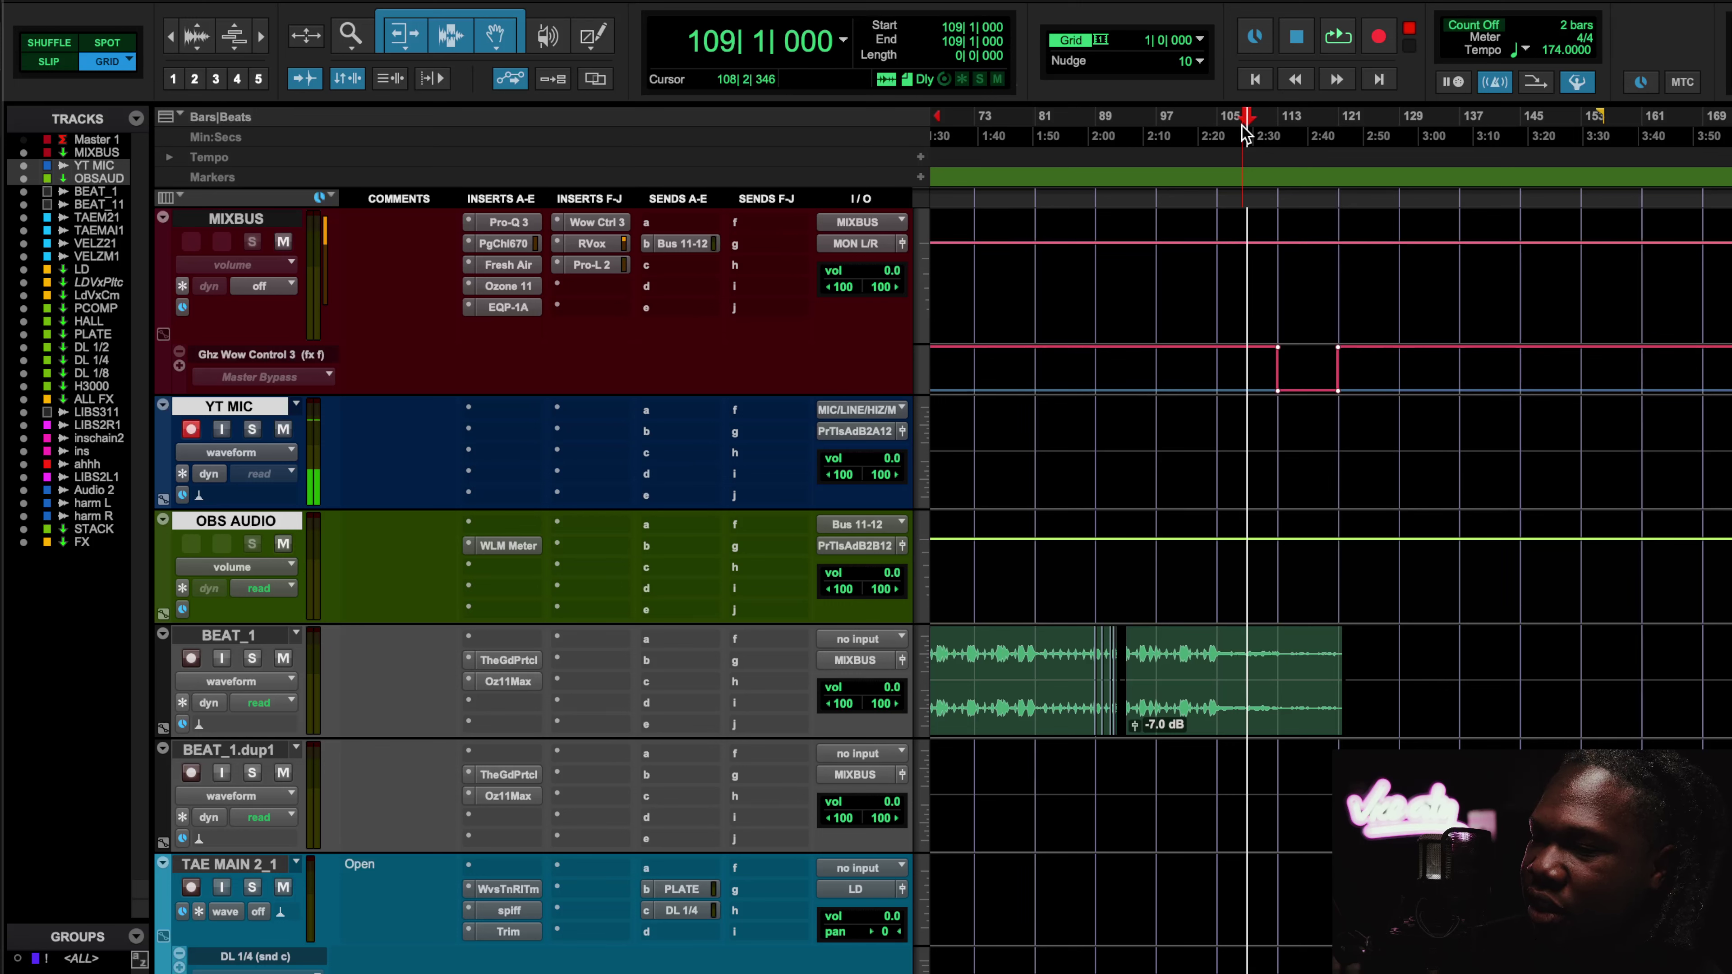
{"action": "key", "text": "space"}
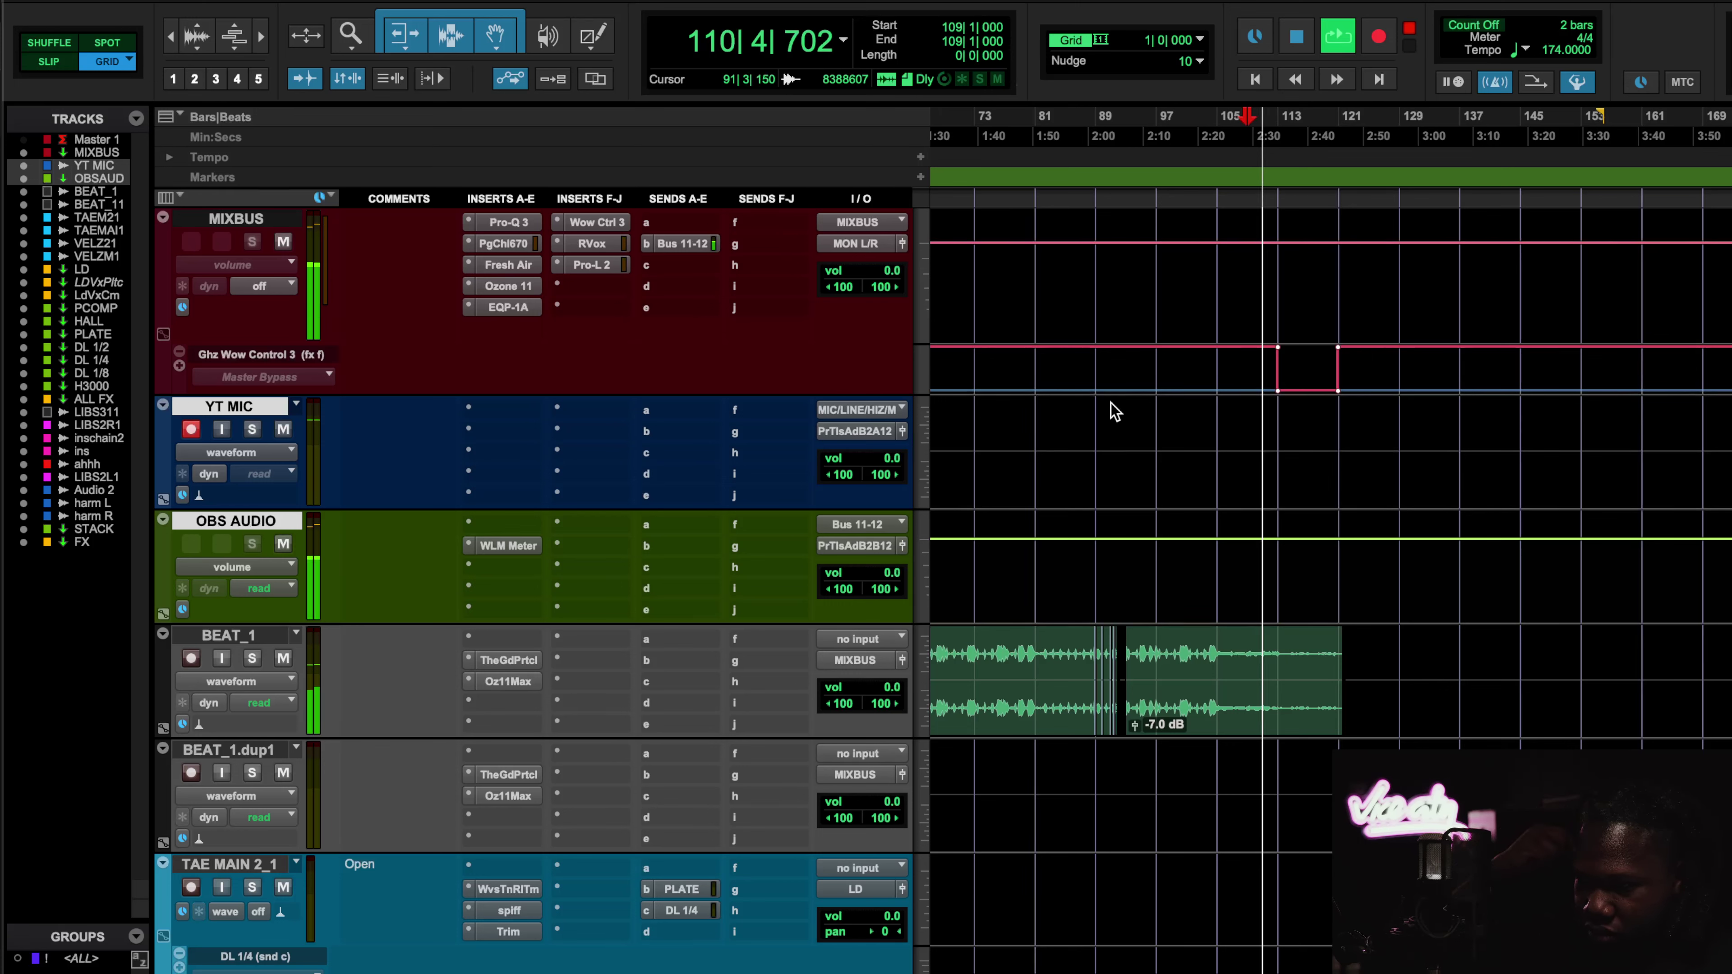
Set the MIXBUS track's automation mode to read and restart playback from bar 105.
{"action": "left_click", "coordinate": [324, 386]}
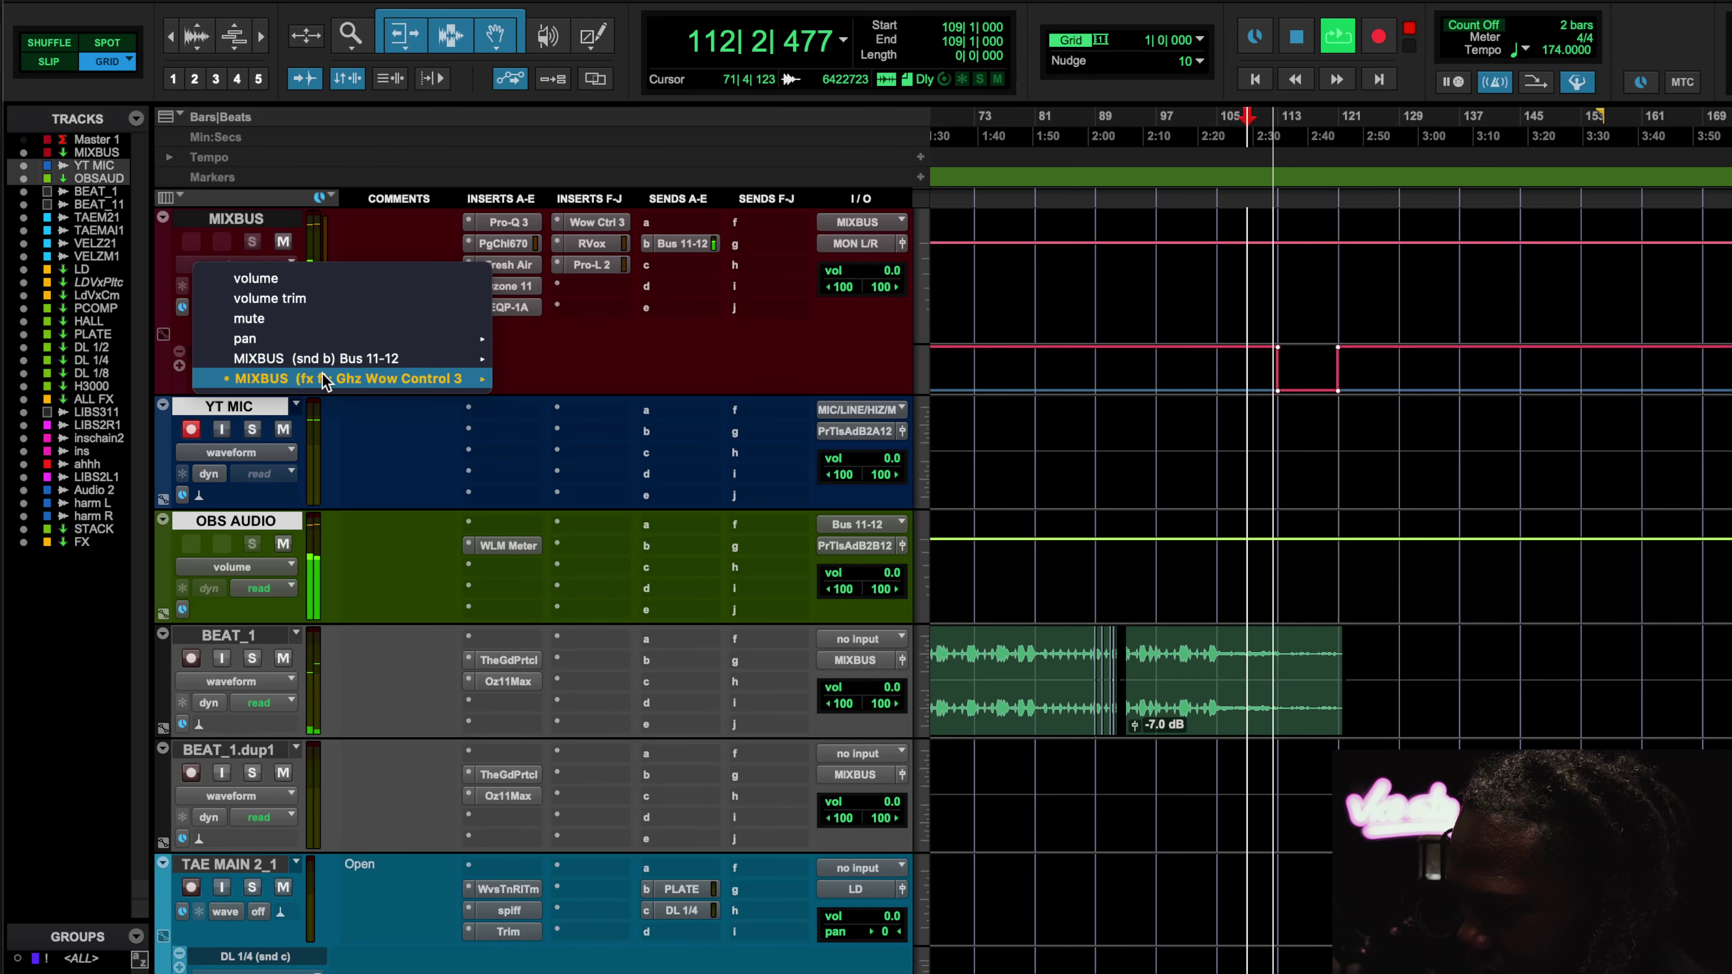
{"action": "left_click", "coordinate": [242, 205]}
{"action": "left_click", "coordinate": [265, 288]}
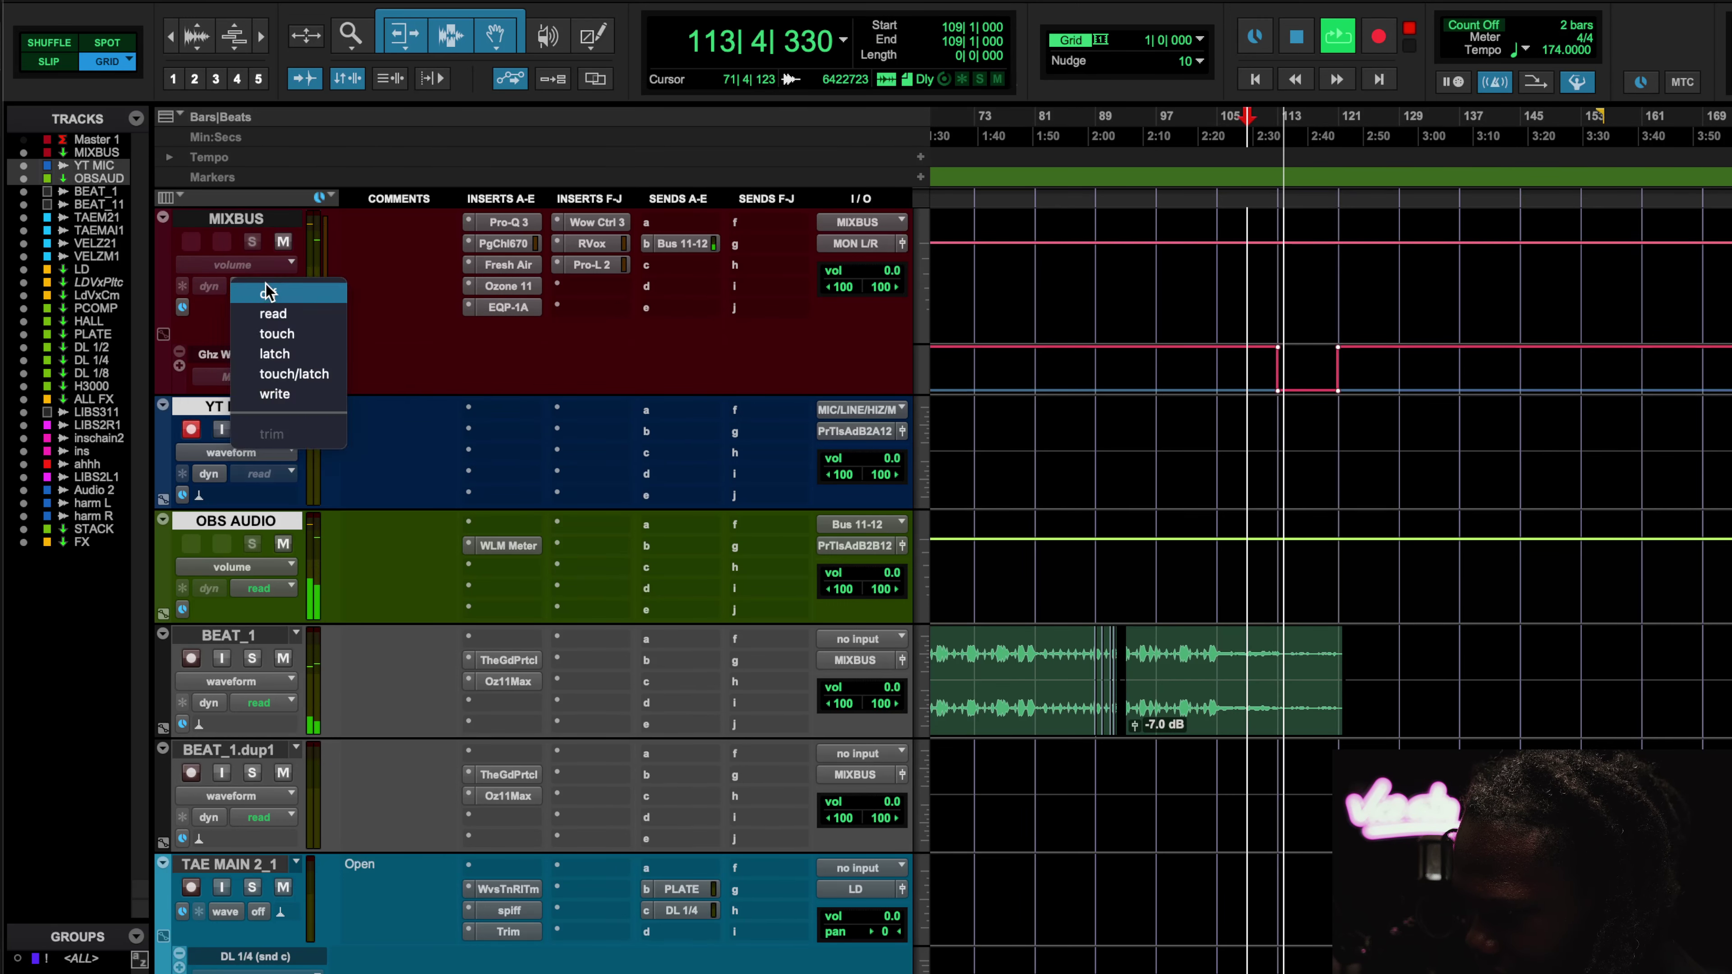
{"action": "left_click", "coordinate": [275, 313]}
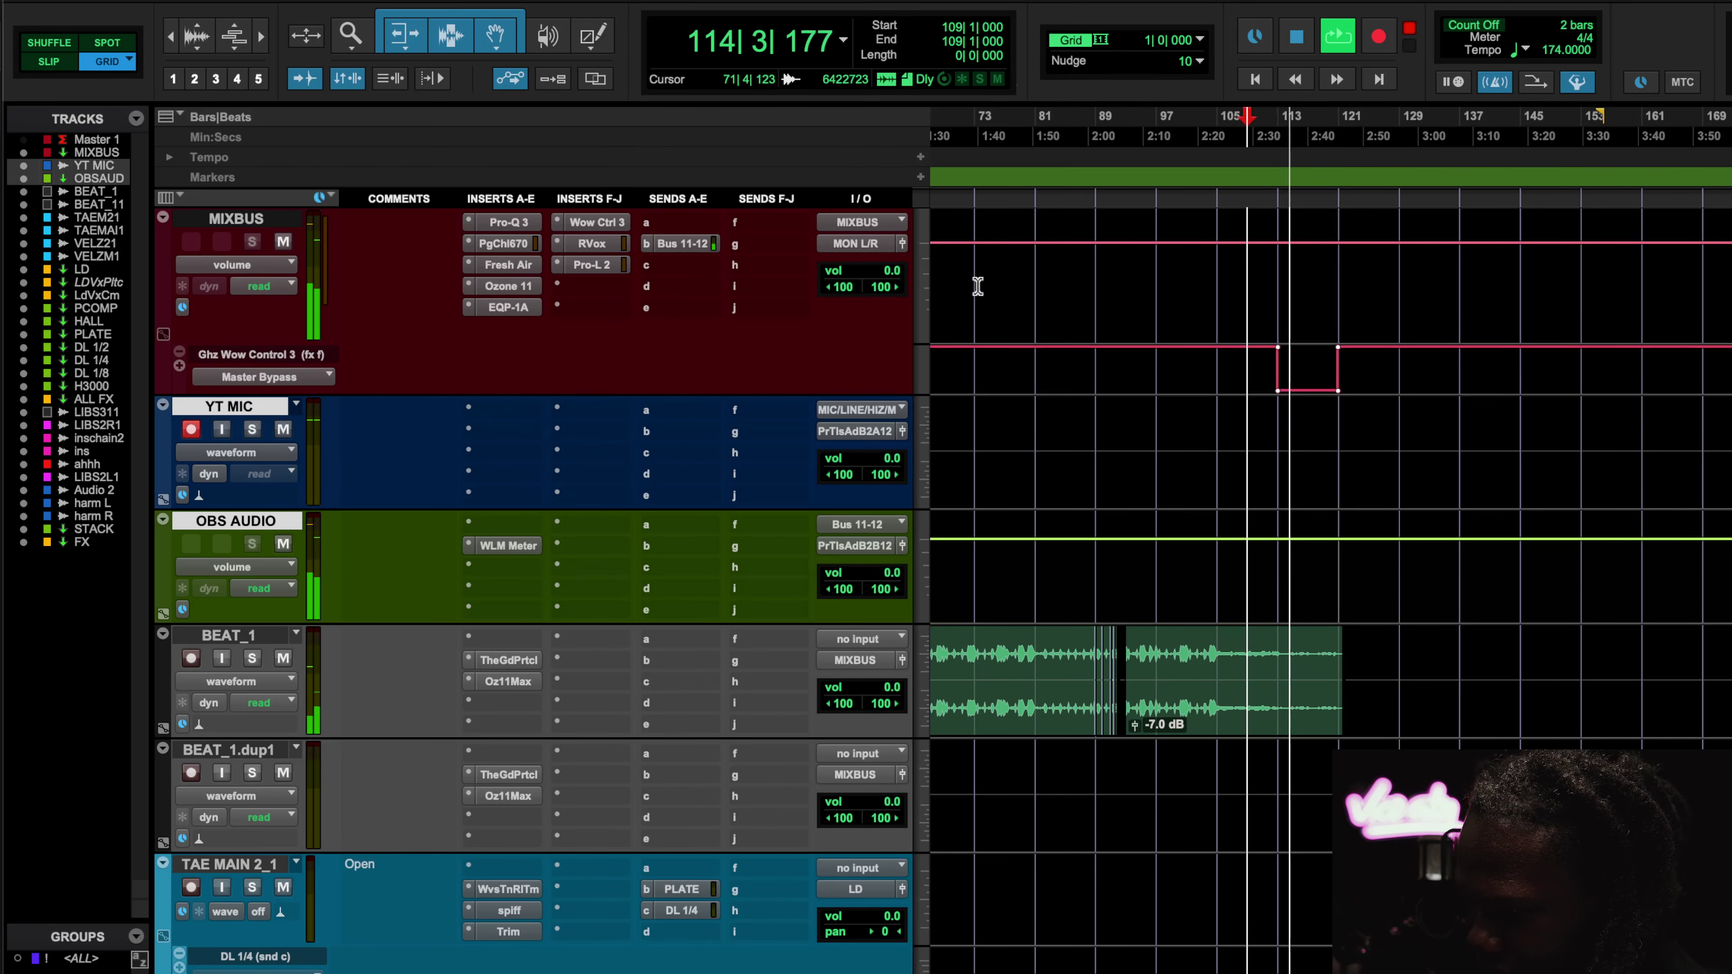
{"action": "left_click", "coordinate": [1219, 141]}
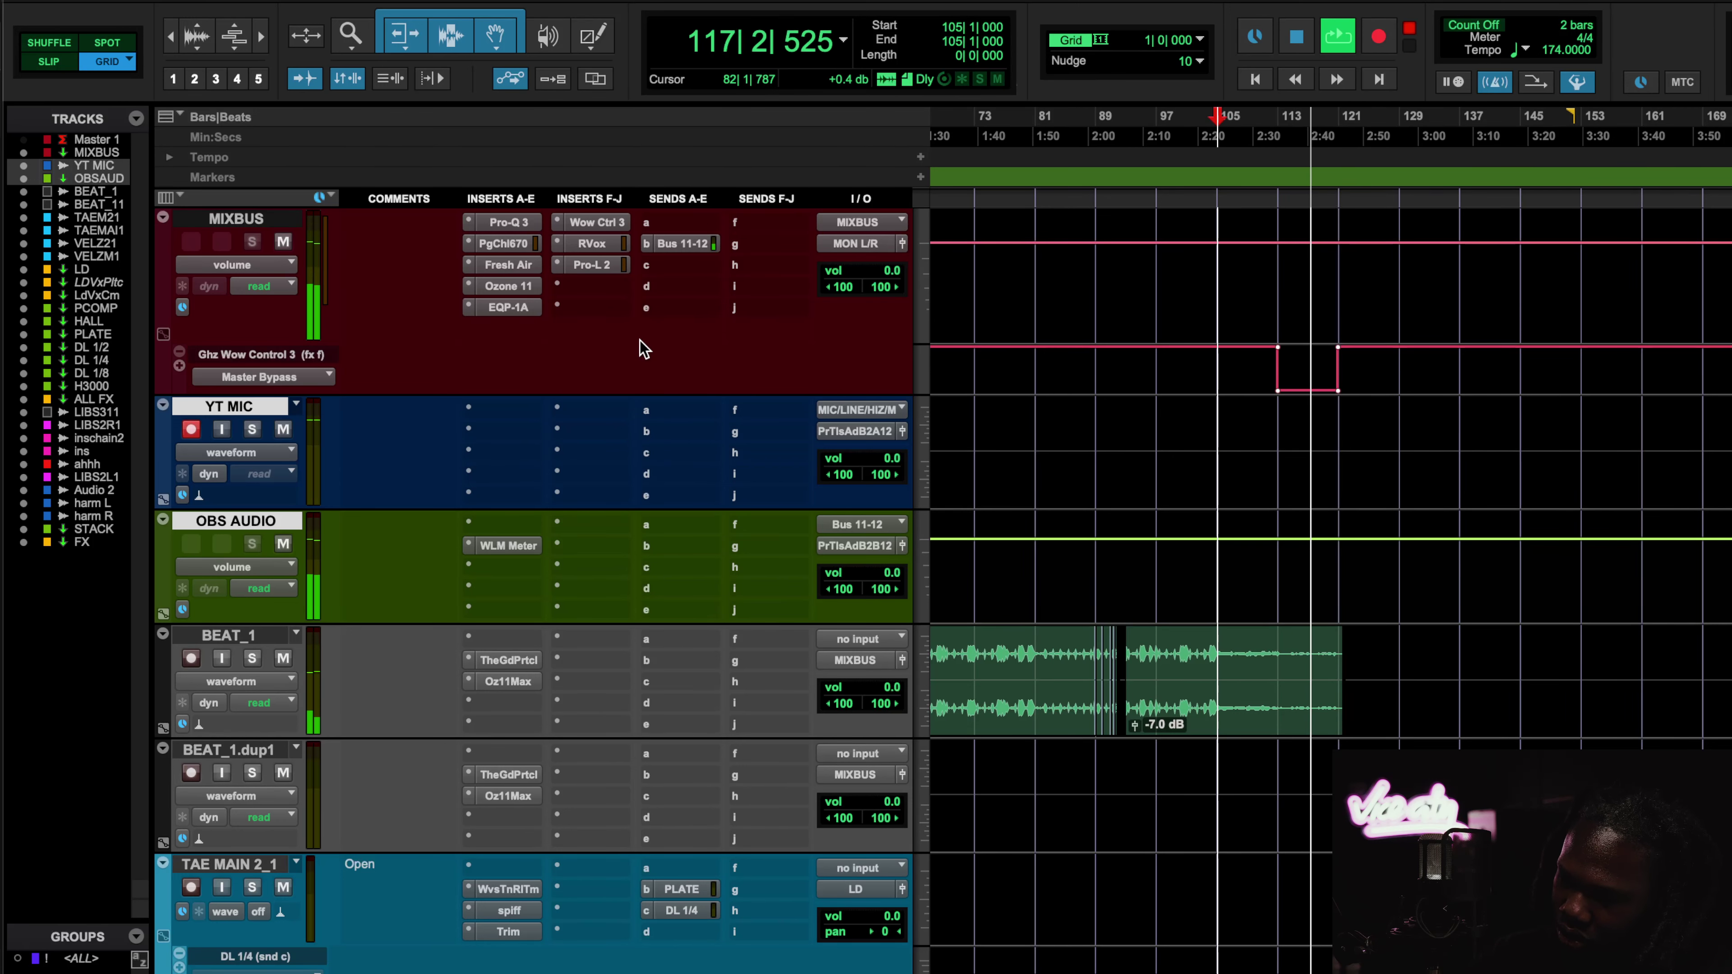
In Wow Control 3 on MIXBUS, set the Amount to 44% and switch the rate to Hz with a speed of 0.10 Hz.
{"action": "left_click", "coordinate": [591, 222]}
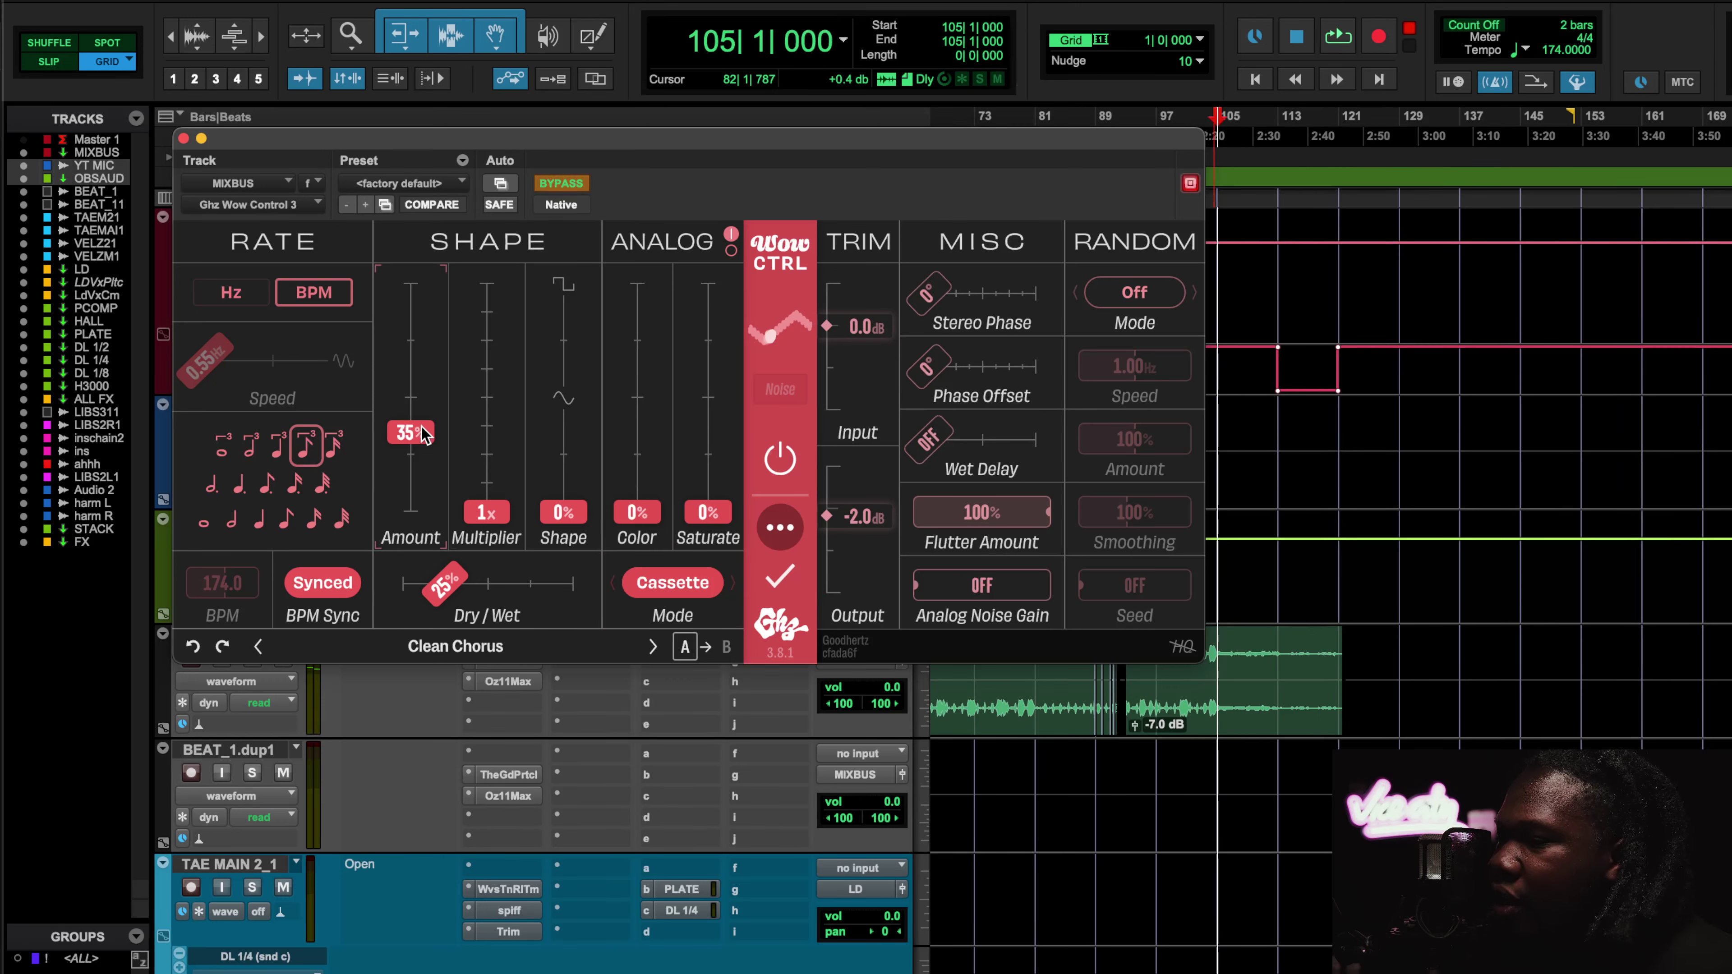
{"action": "mouse_move", "coordinate": [411, 432]}
{"action": "left_mouse_down"}
{"action": "mouse_move", "coordinate": [411, 478]}
{"action": "mouse_move", "coordinate": [410, 412]}
{"action": "left_mouse_up"}
{"action": "left_click", "coordinate": [231, 291]}
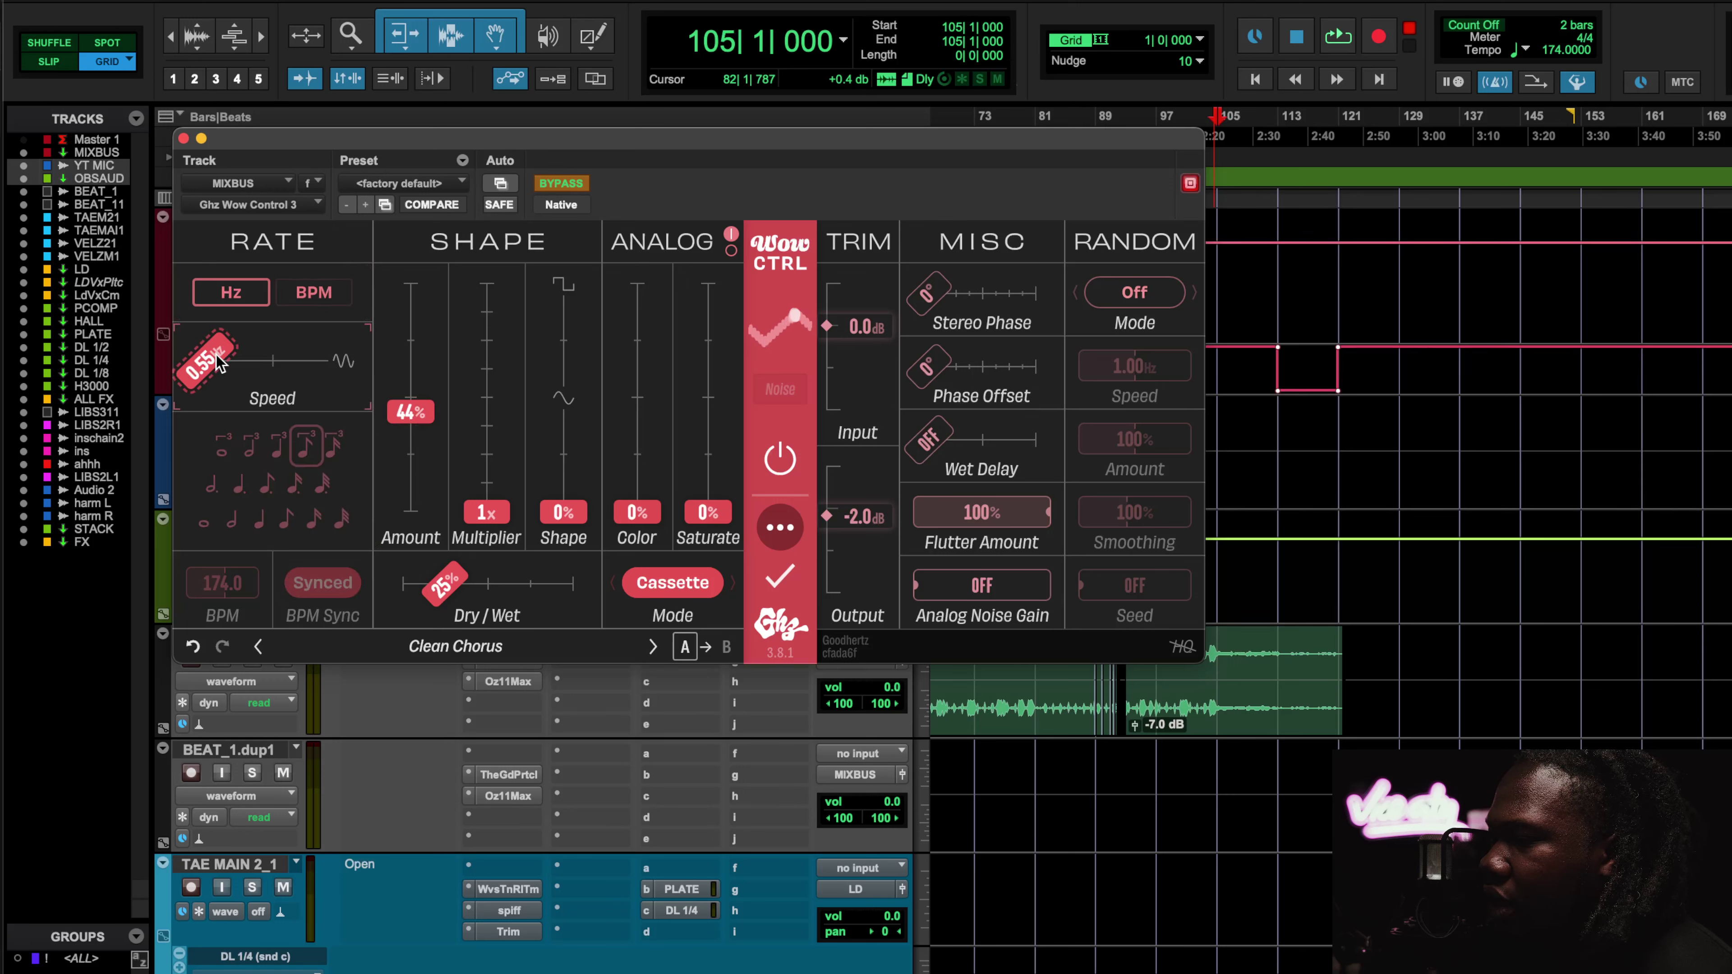
{"action": "left_click_drag", "start_coordinate": [219, 362], "coordinate": [220, 410]}
Play the Wow Control 3 settings on MIXBUS from bar 111 through the automated drop and close the plug-in window.
{"action": "left_click", "coordinate": [1265, 133]}
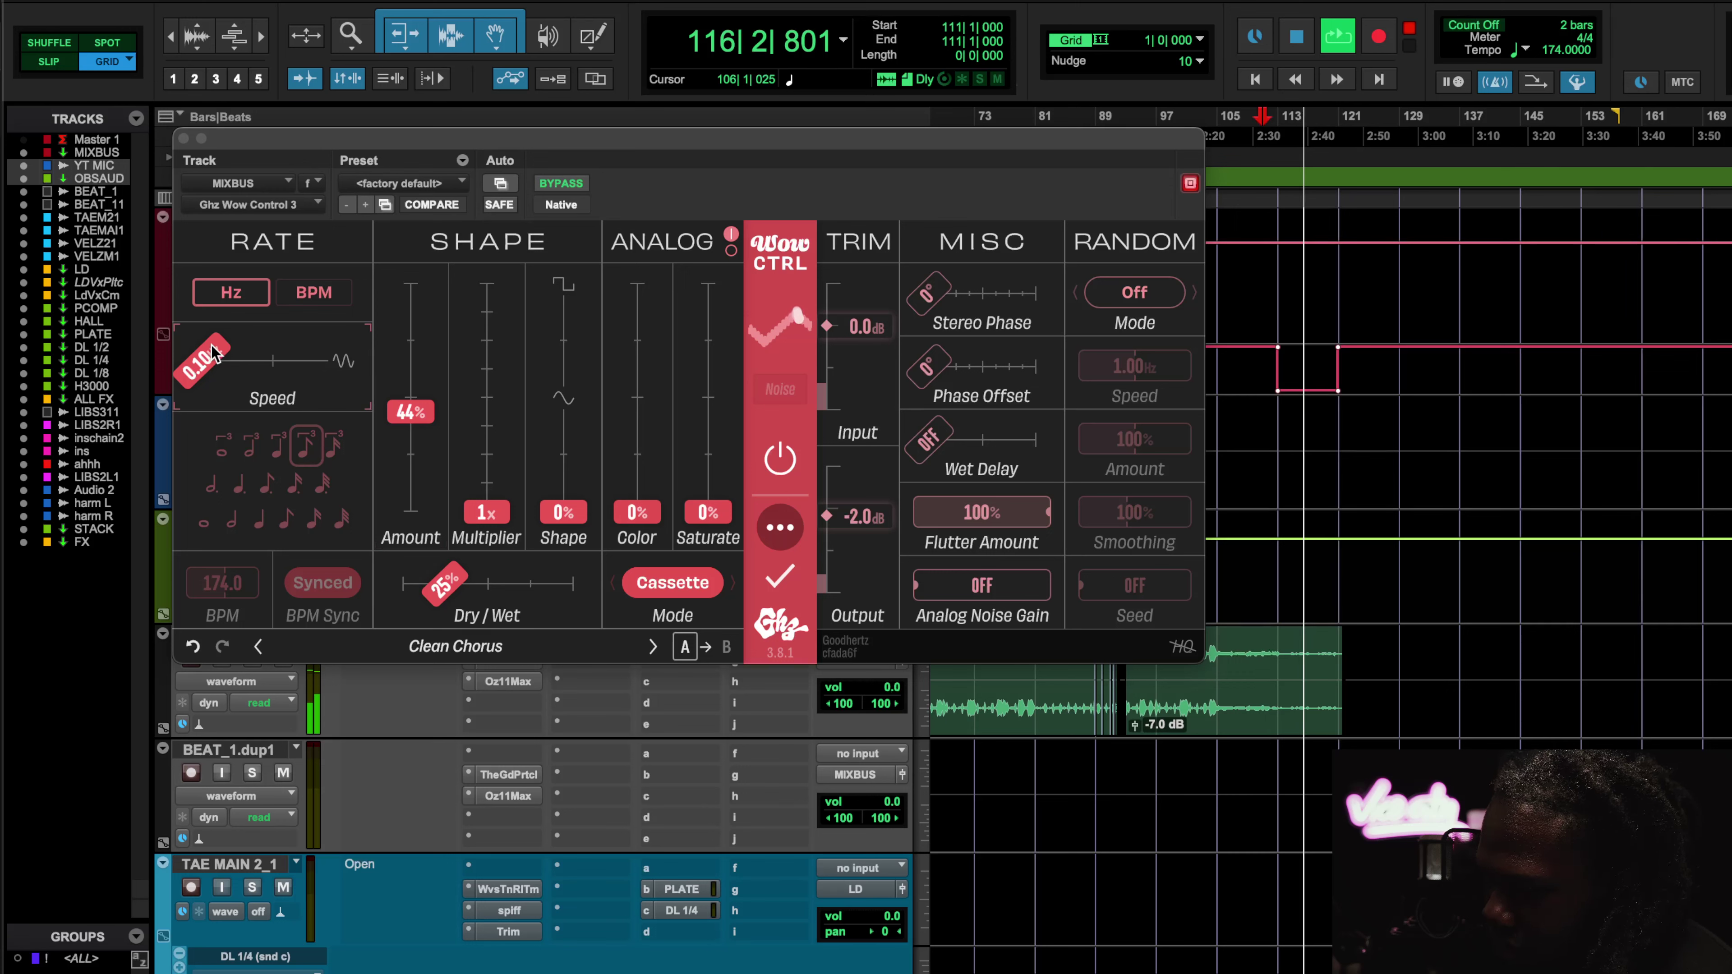
{"action": "left_click_drag", "start_coordinate": [213, 353], "coordinate": [271, 363]}
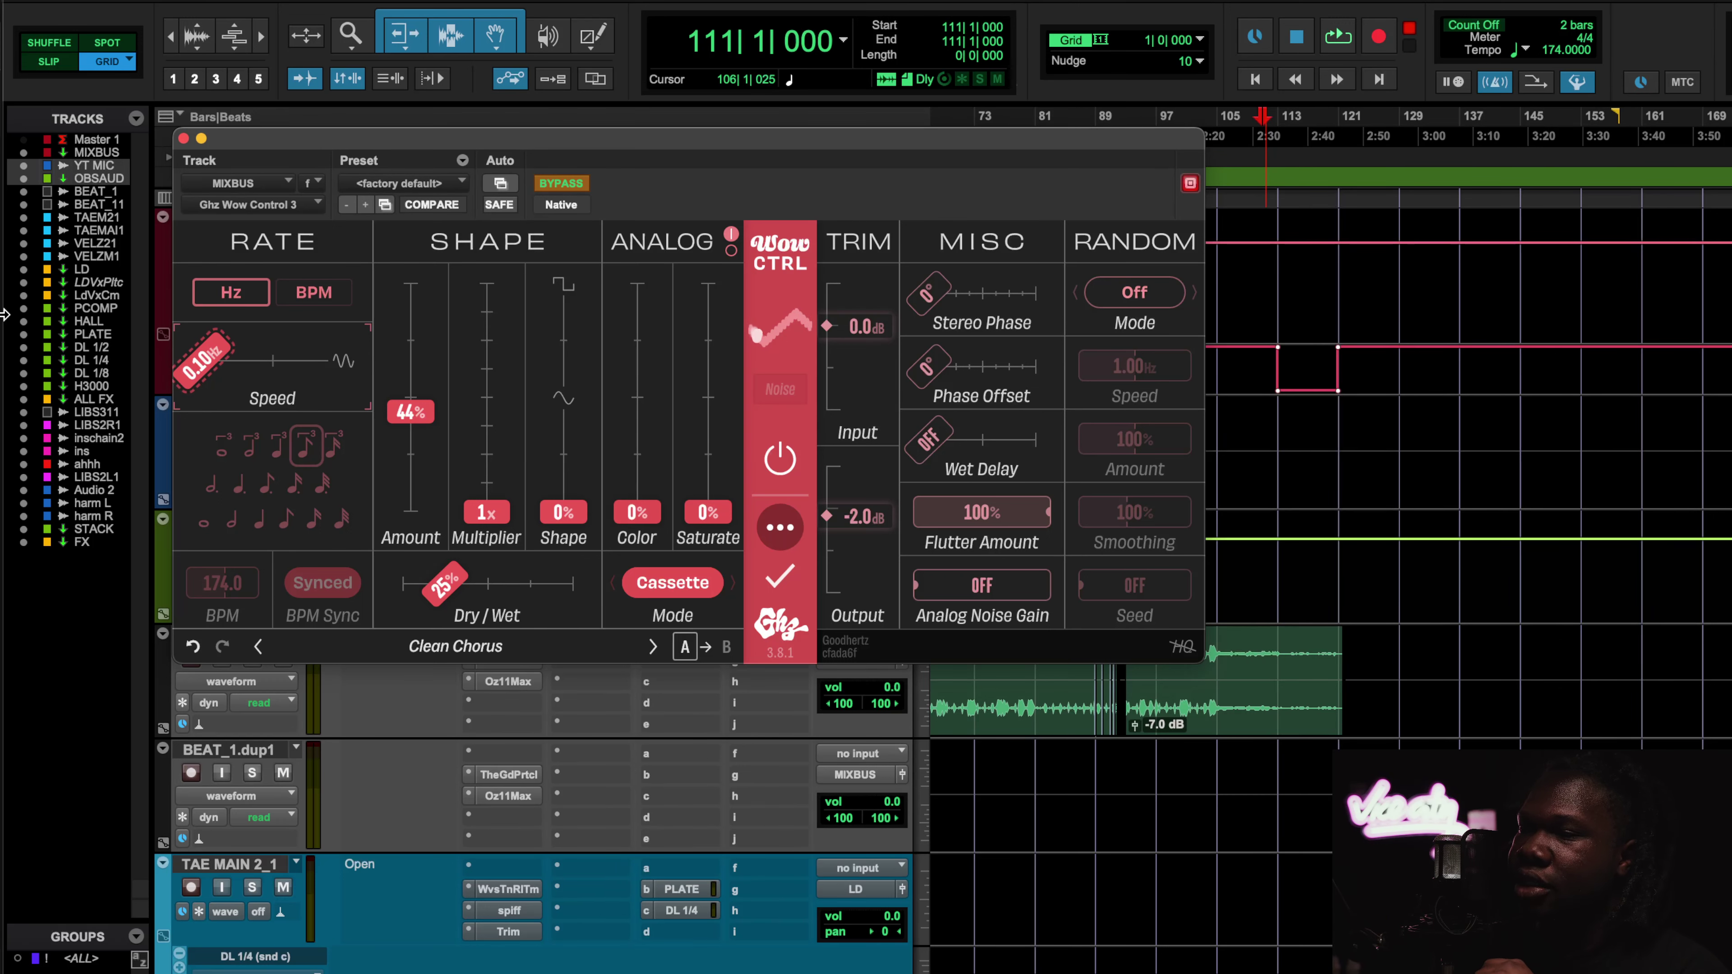
{"action": "left_click", "coordinate": [184, 139]}
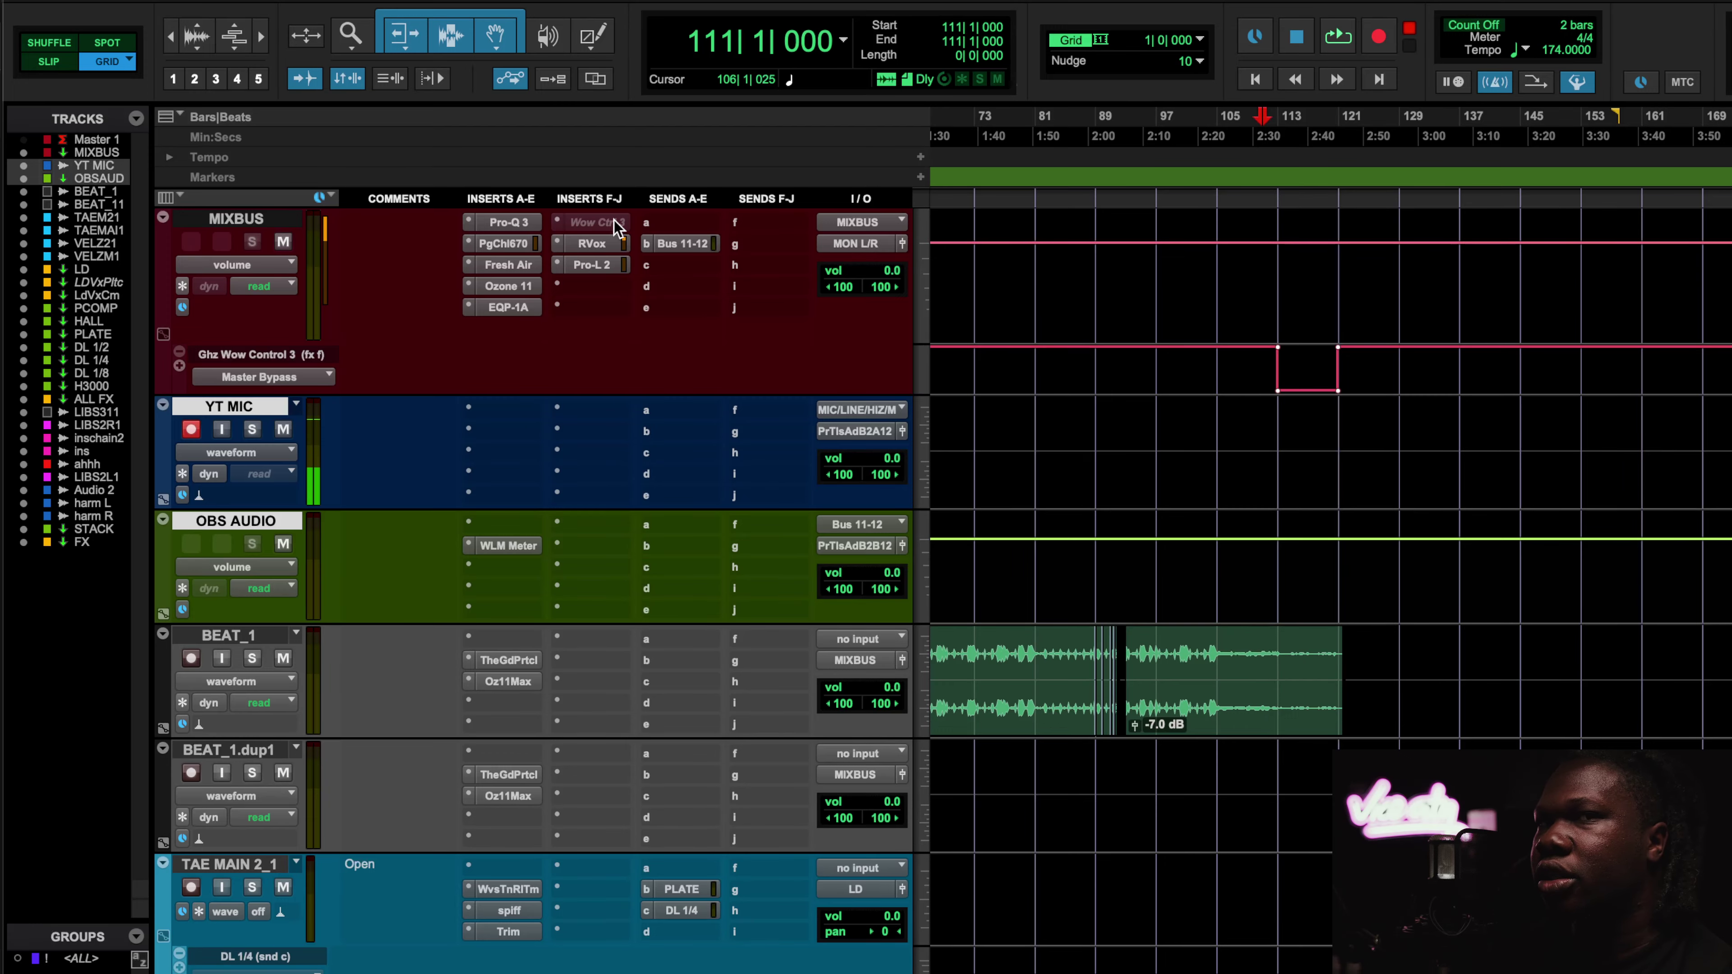
Look through the effects and background vocal tracks and open Wow Control 3 on the HALL track.
{"action": "scroll", "coordinate": [955, 527], "scroll_direction": "down", "scroll_amount": 10}
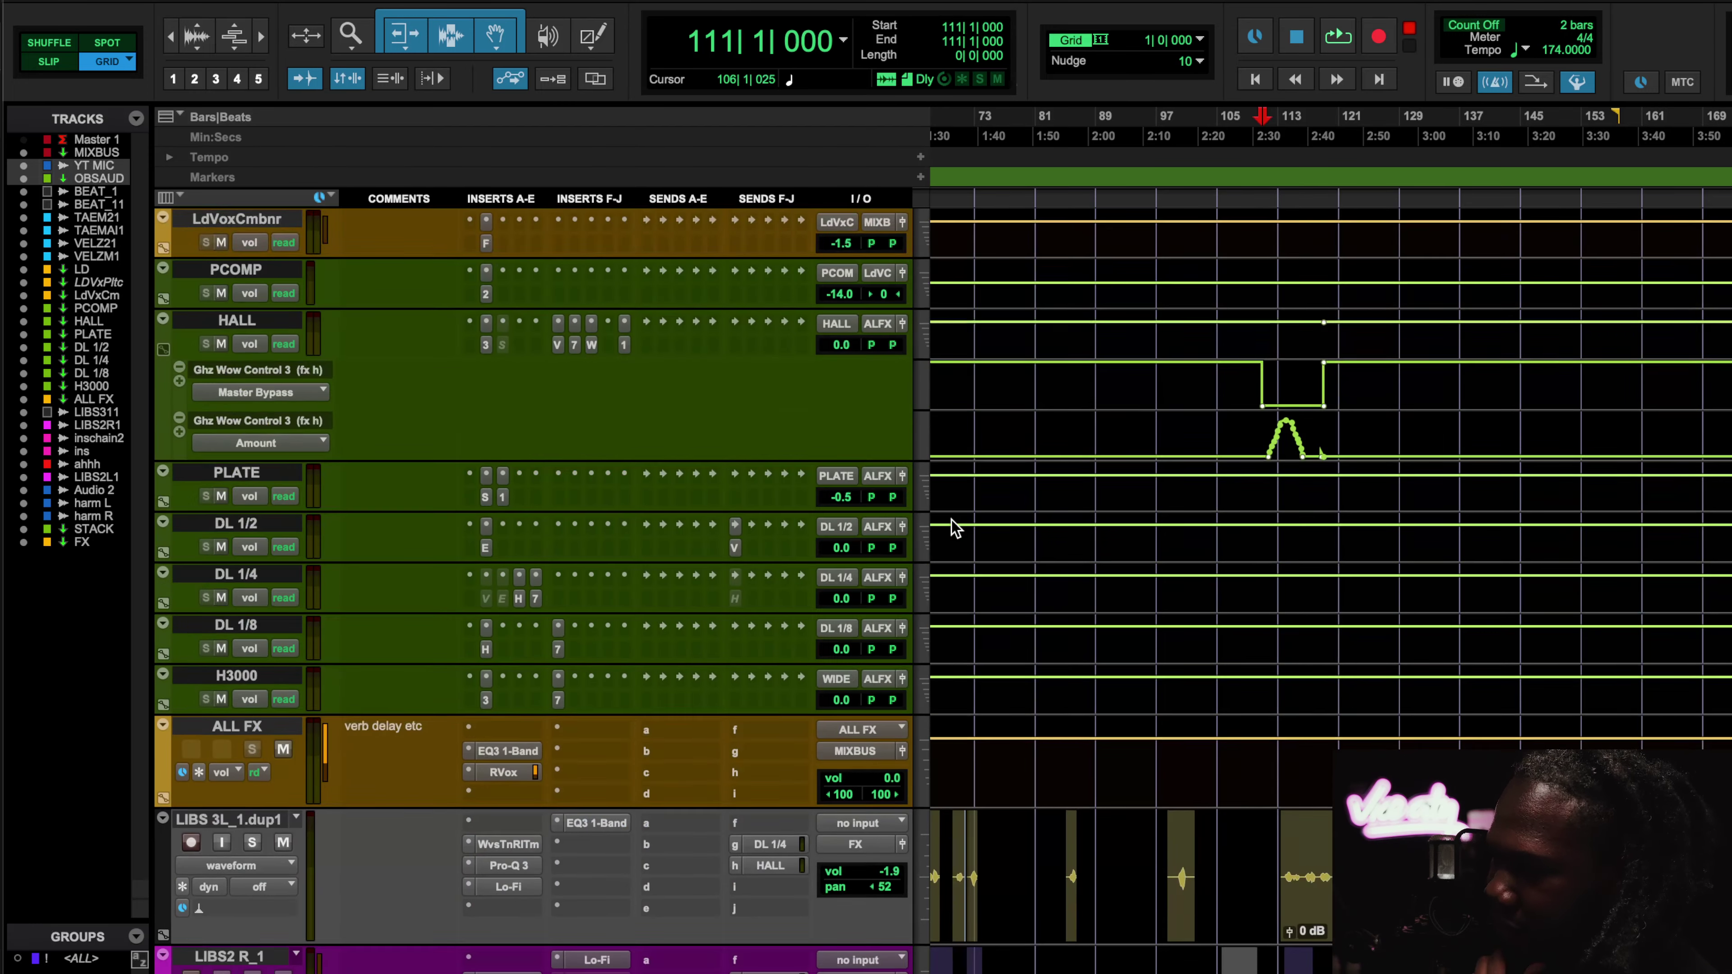
{"action": "scroll", "coordinate": [955, 527], "scroll_direction": "down", "scroll_amount": 5}
{"action": "scroll", "coordinate": [947, 522], "scroll_direction": "left", "scroll_amount": 3}
{"action": "scroll", "coordinate": [1314, 453], "scroll_direction": "down", "scroll_amount": 10}
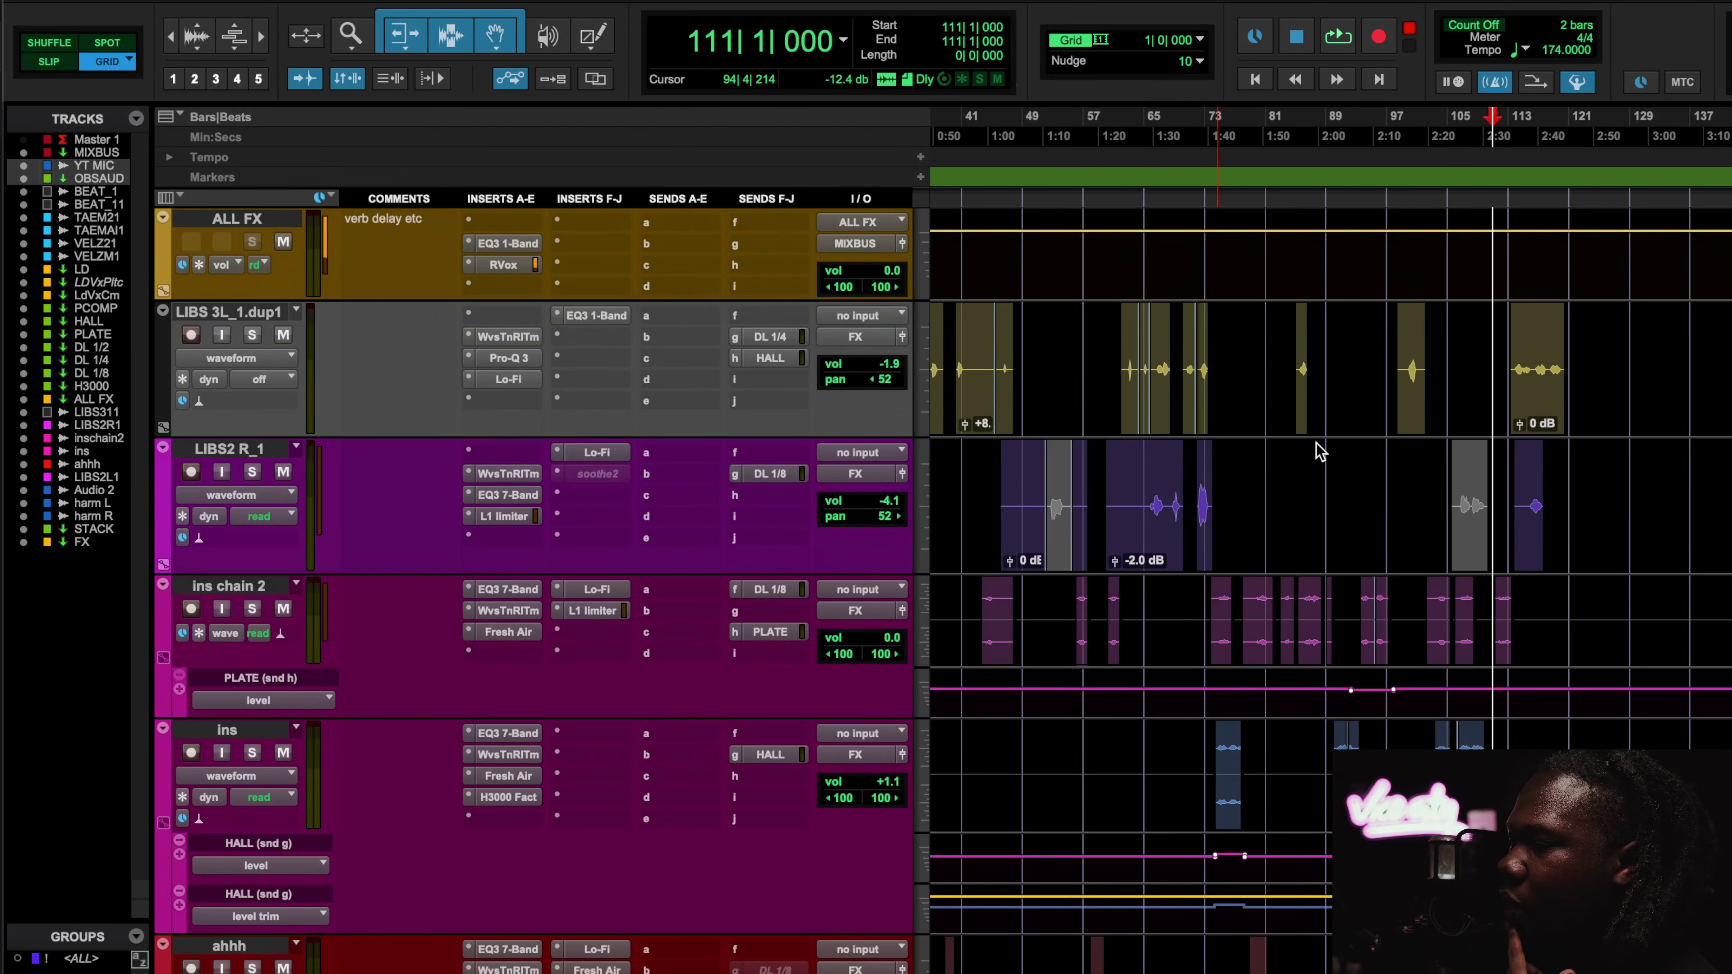
{"action": "scroll", "coordinate": [1319, 450], "scroll_direction": "down", "scroll_amount": 10}
{"action": "scroll", "coordinate": [1319, 450], "scroll_direction": "up", "scroll_amount": 12}
{"action": "scroll", "coordinate": [1319, 450], "scroll_direction": "left", "scroll_amount": 1}
{"action": "scroll", "coordinate": [1319, 450], "scroll_direction": "up", "scroll_amount": 10}
{"action": "left_click", "coordinate": [598, 410]}
Check the ahhh track's HALL send automation, return to the HALL track and close its Wow Control 3 window.
{"action": "scroll", "coordinate": [1198, 685], "scroll_direction": "right", "scroll_amount": 3}
{"action": "scroll", "coordinate": [1198, 684], "scroll_direction": "down", "scroll_amount": 15}
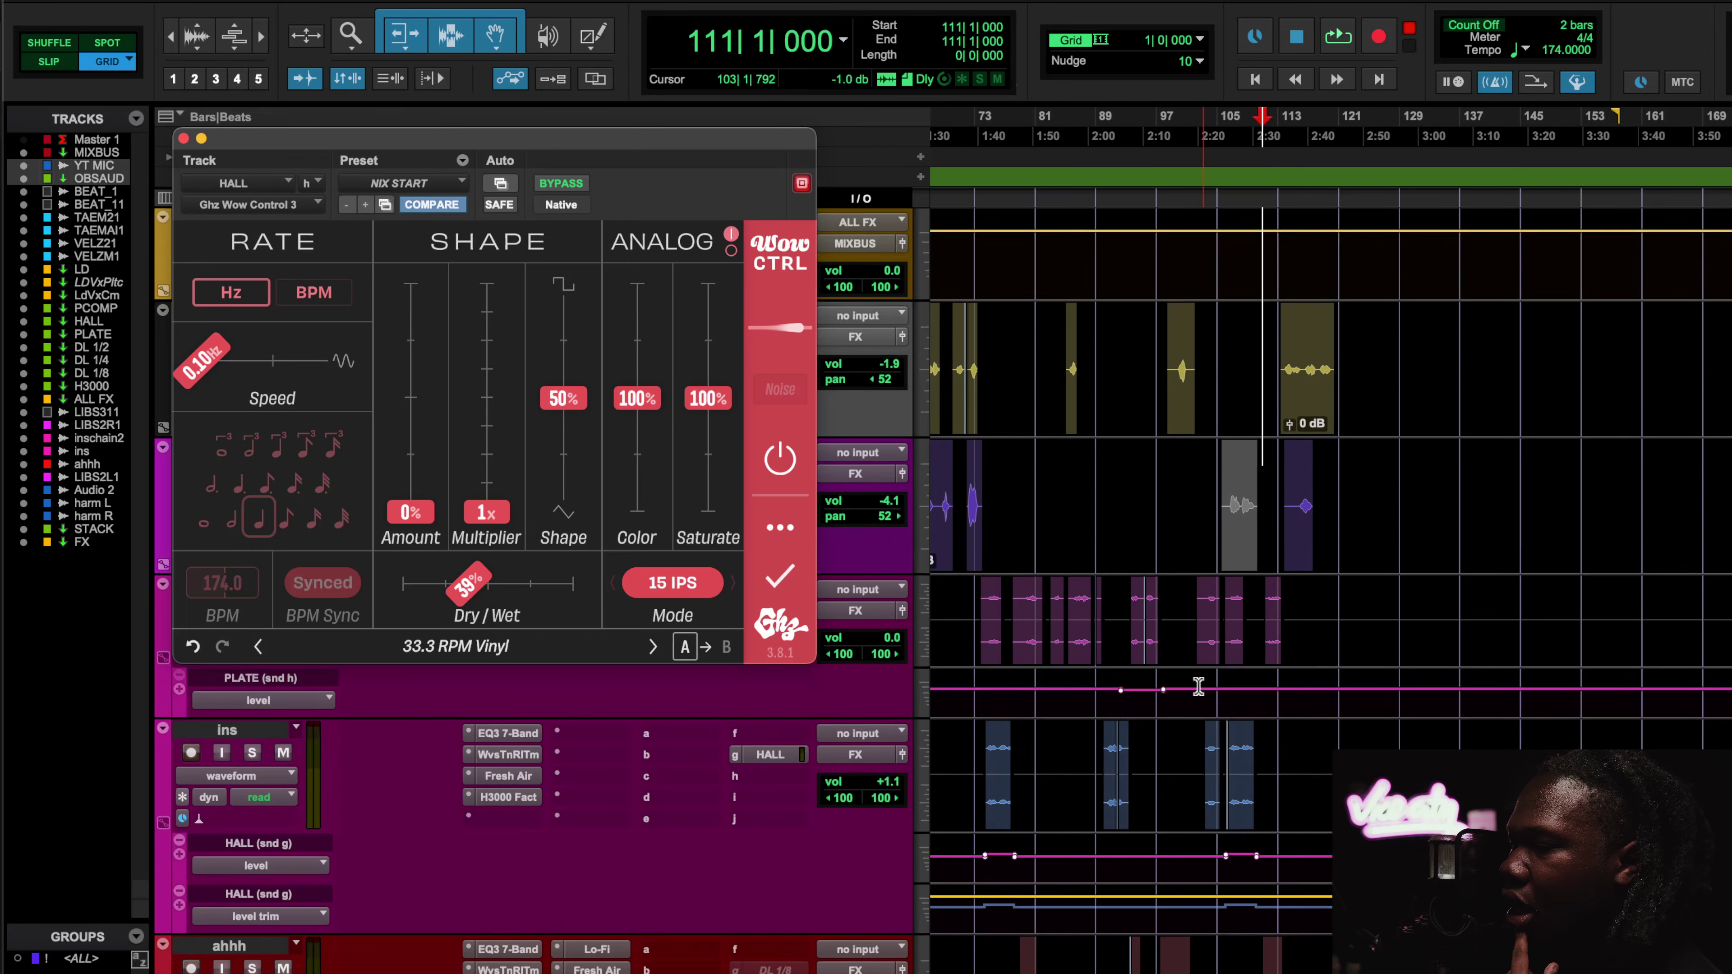
{"action": "right_click", "coordinate": [1200, 683]}
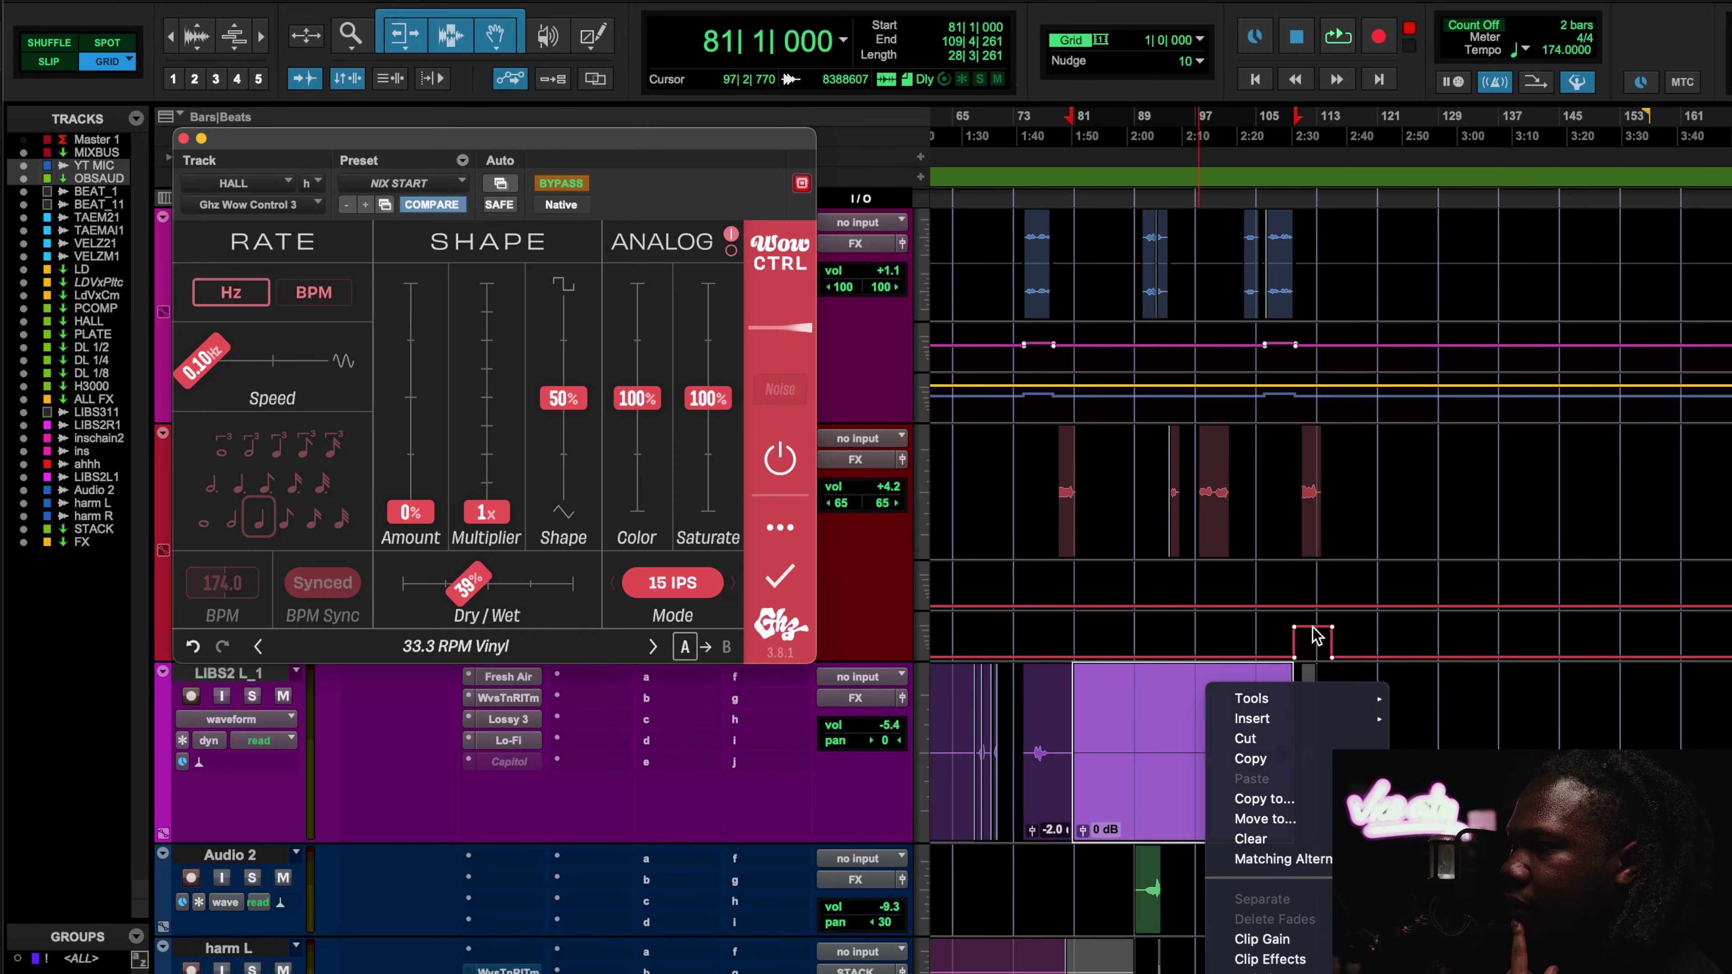
{"action": "left_click", "coordinate": [1313, 628]}
{"action": "scroll", "coordinate": [1355, 509], "scroll_direction": "up", "scroll_amount": 10}
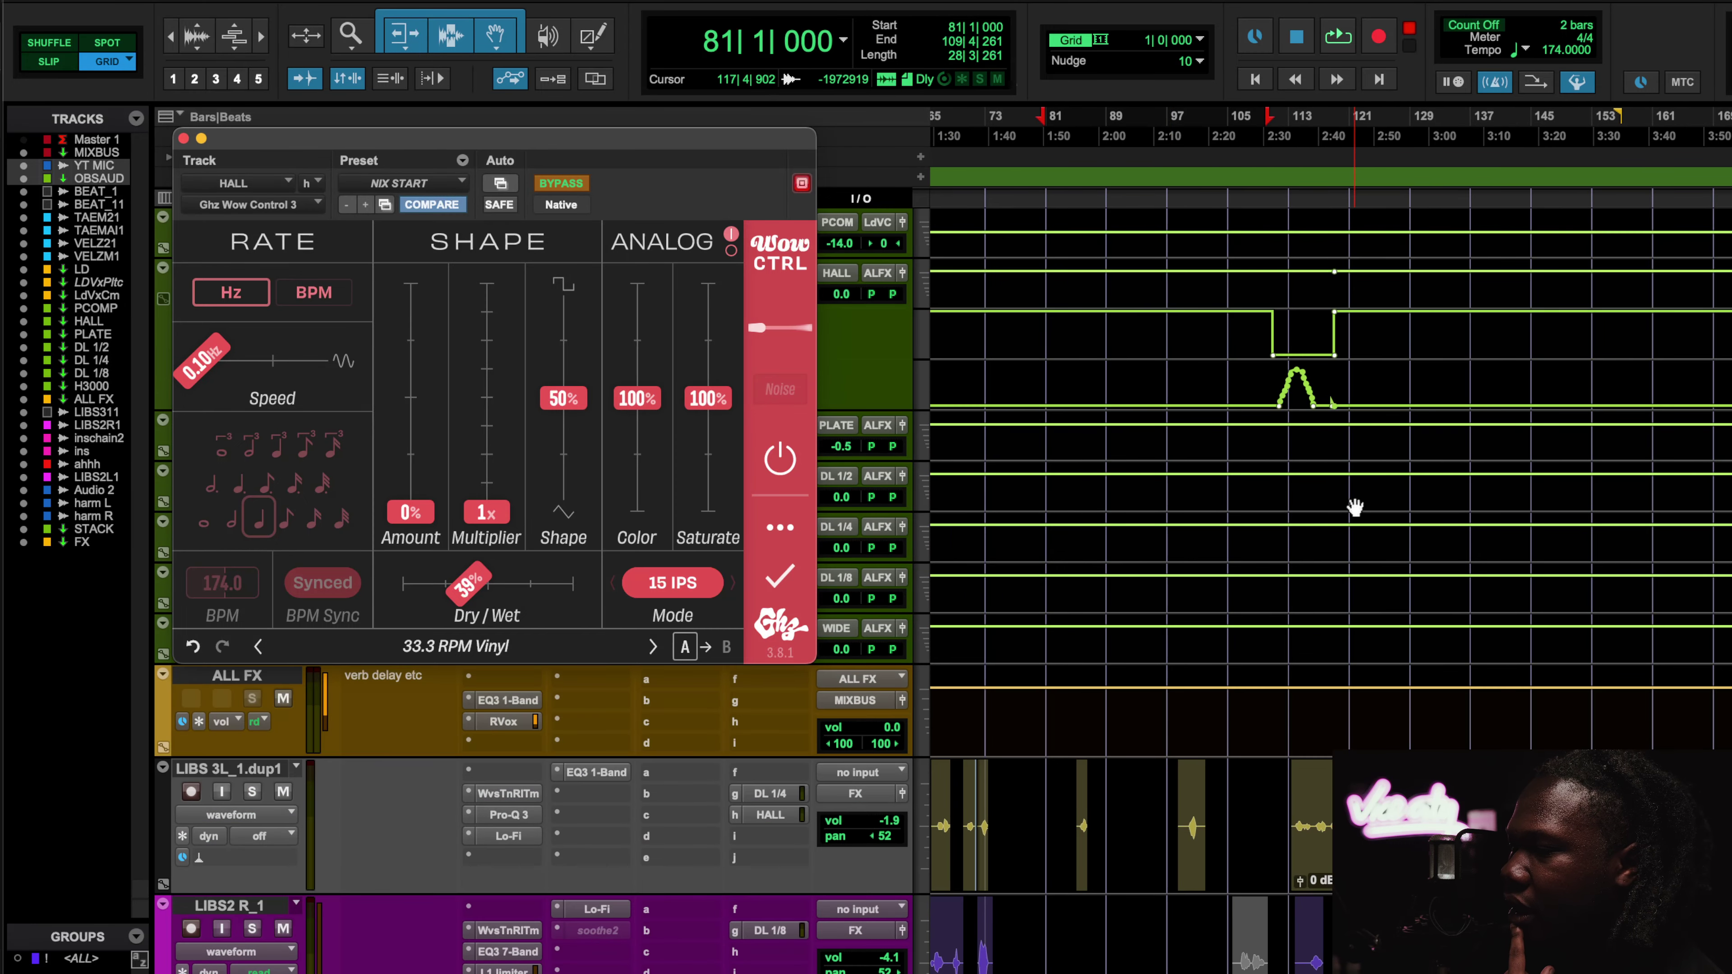
{"action": "left_click", "coordinate": [184, 139]}
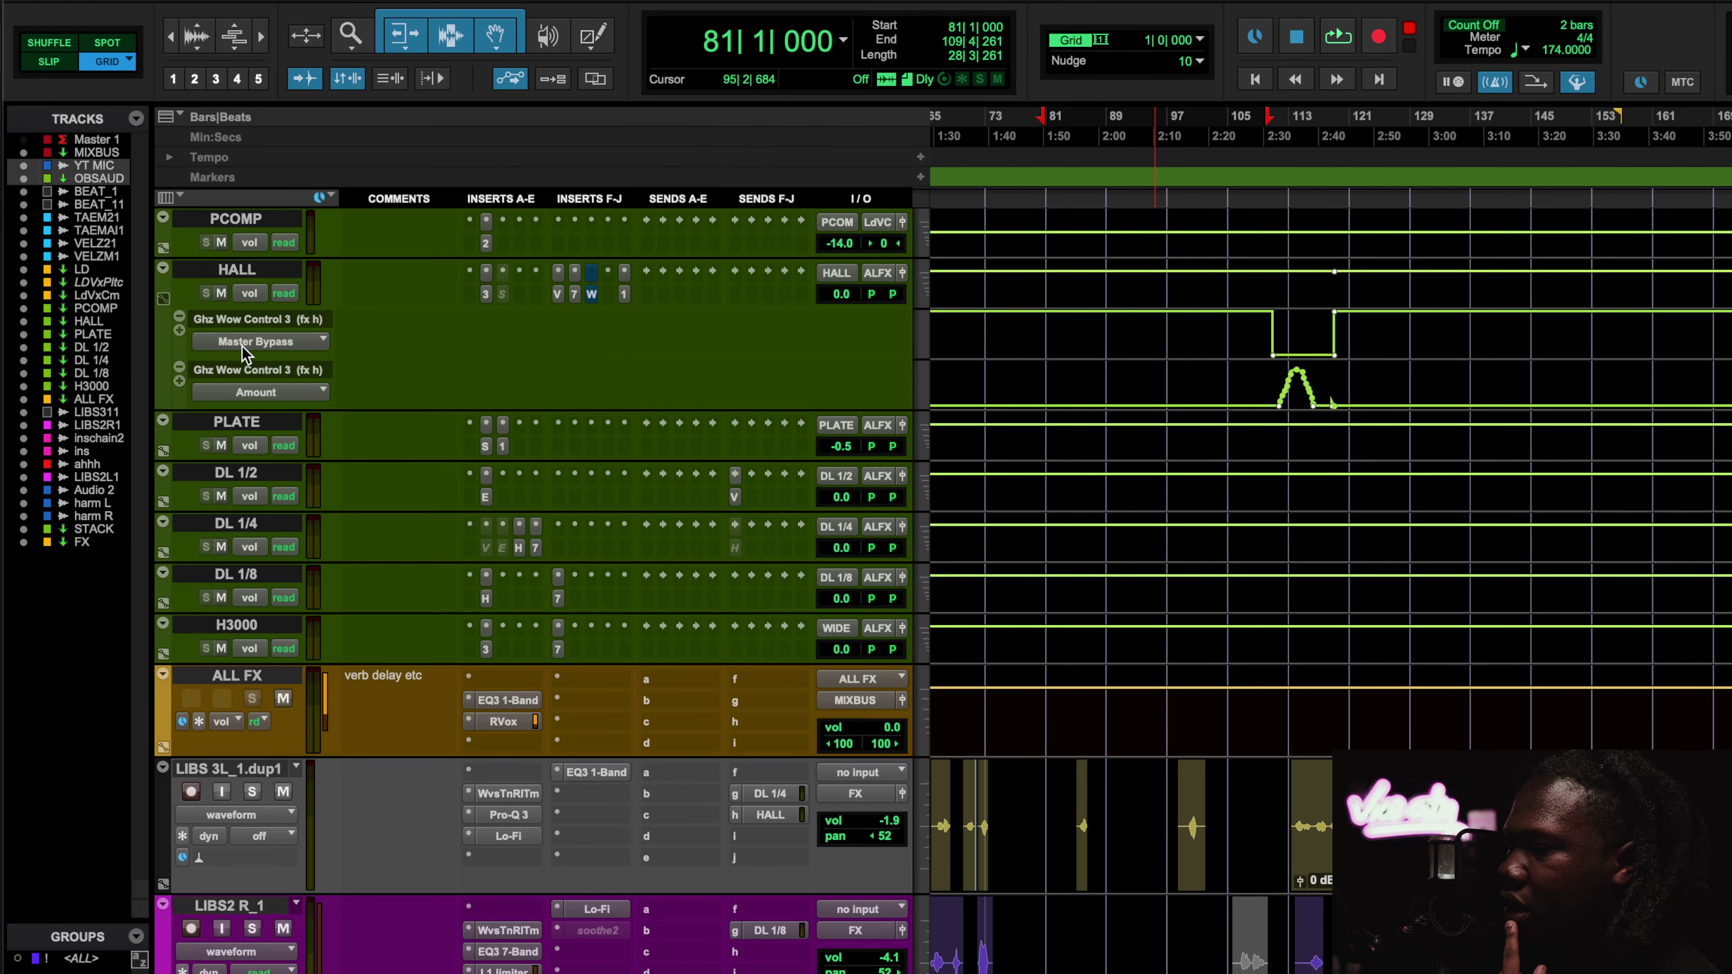
Enlarge the HALL track and its Wow Control automation lanes, and inspect its Mod Delay III and ValhallaDelay inserts.
{"action": "mouse_move", "coordinate": [247, 409]}
{"action": "left_mouse_down"}
{"action": "mouse_move", "coordinate": [247, 481]}
{"action": "mouse_move", "coordinate": [248, 429]}
{"action": "left_mouse_up"}
{"action": "left_click_drag", "start_coordinate": [251, 286], "coordinate": [257, 366]}
{"action": "left_click", "coordinate": [508, 273]}
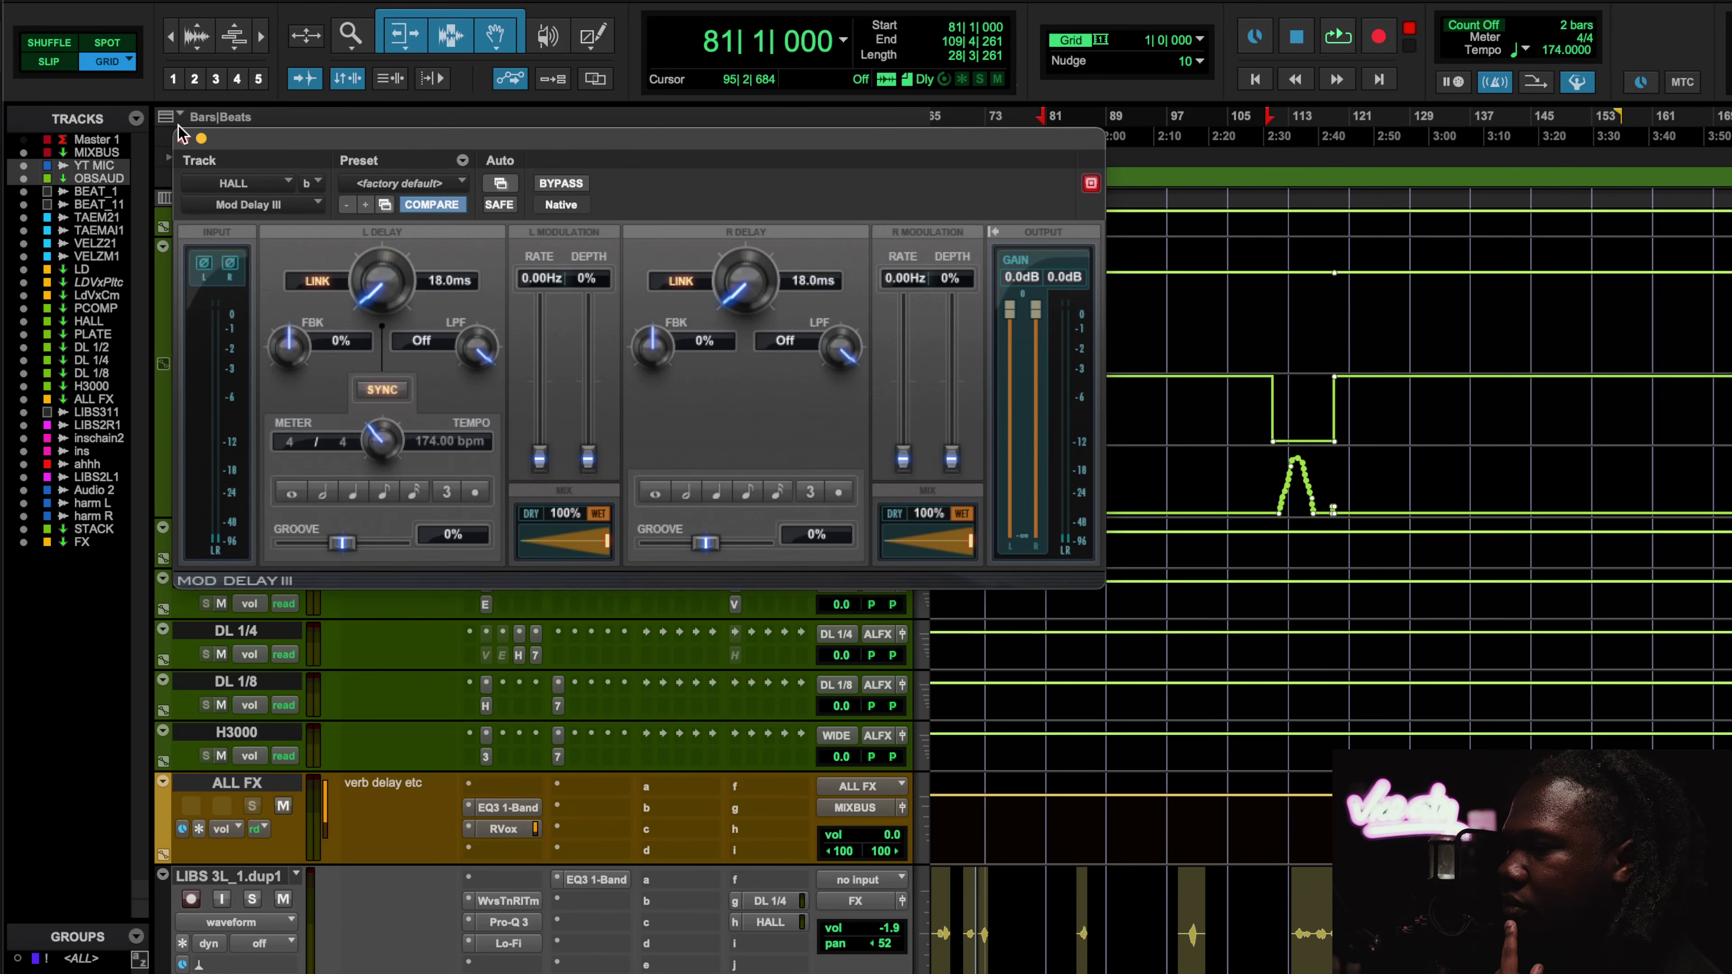
{"action": "left_click", "coordinate": [182, 138]}
{"action": "left_click", "coordinate": [597, 252]}
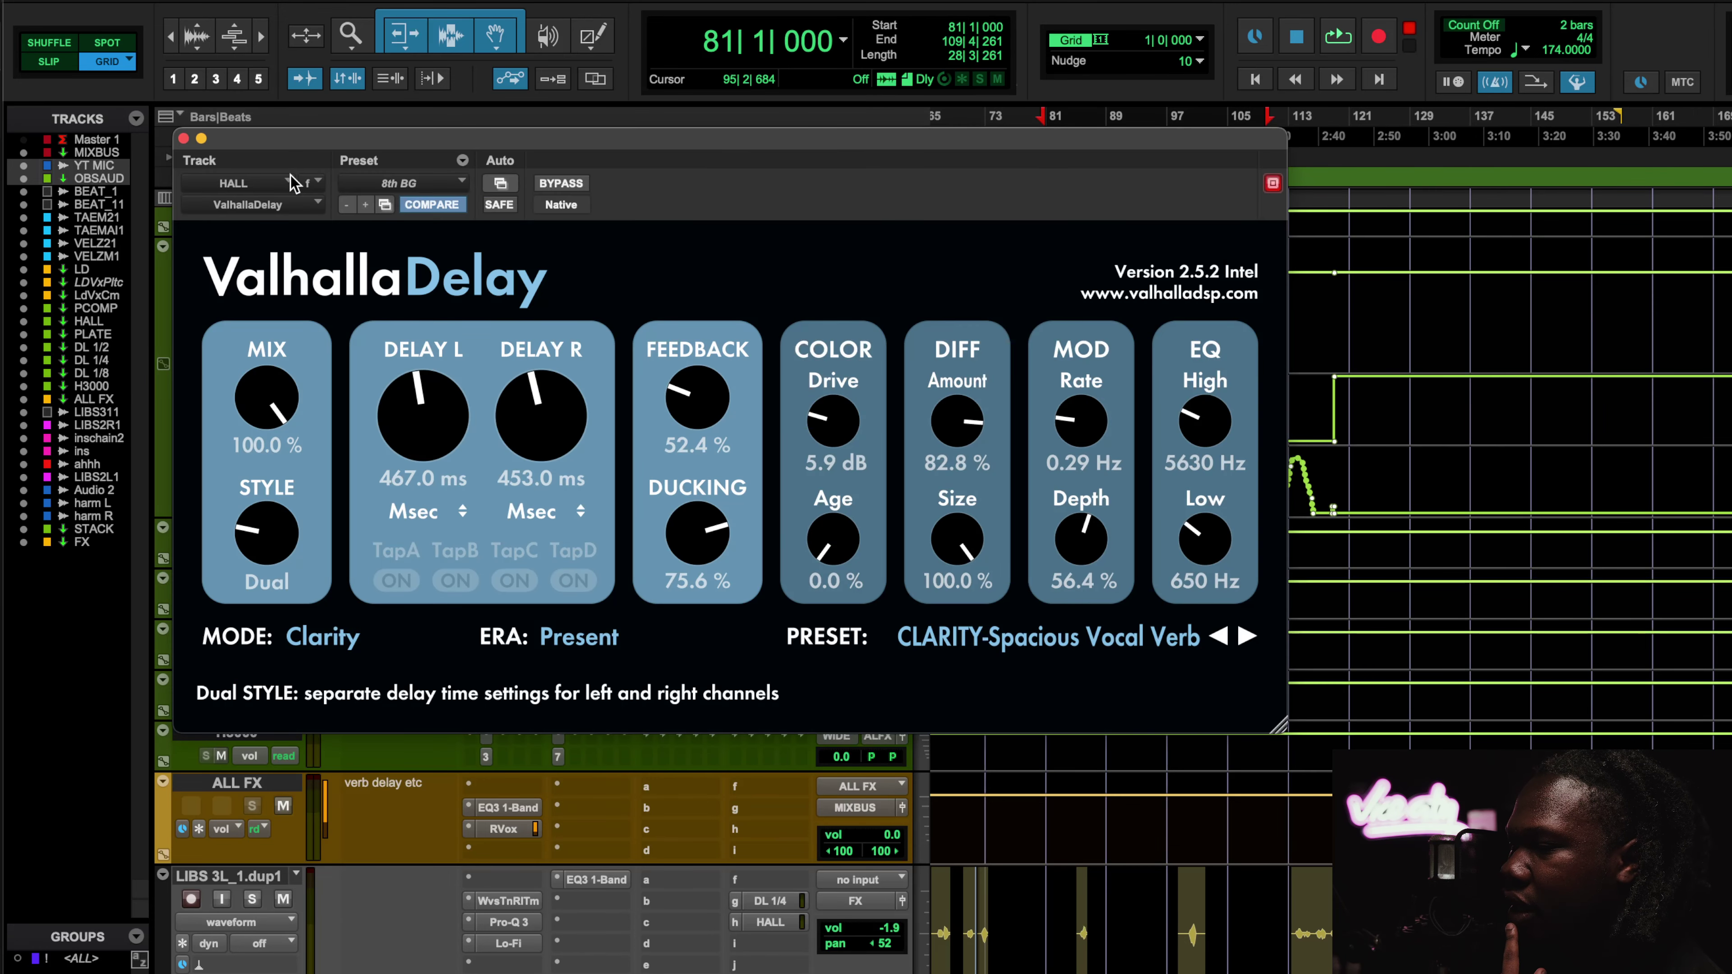
{"action": "left_click", "coordinate": [183, 138]}
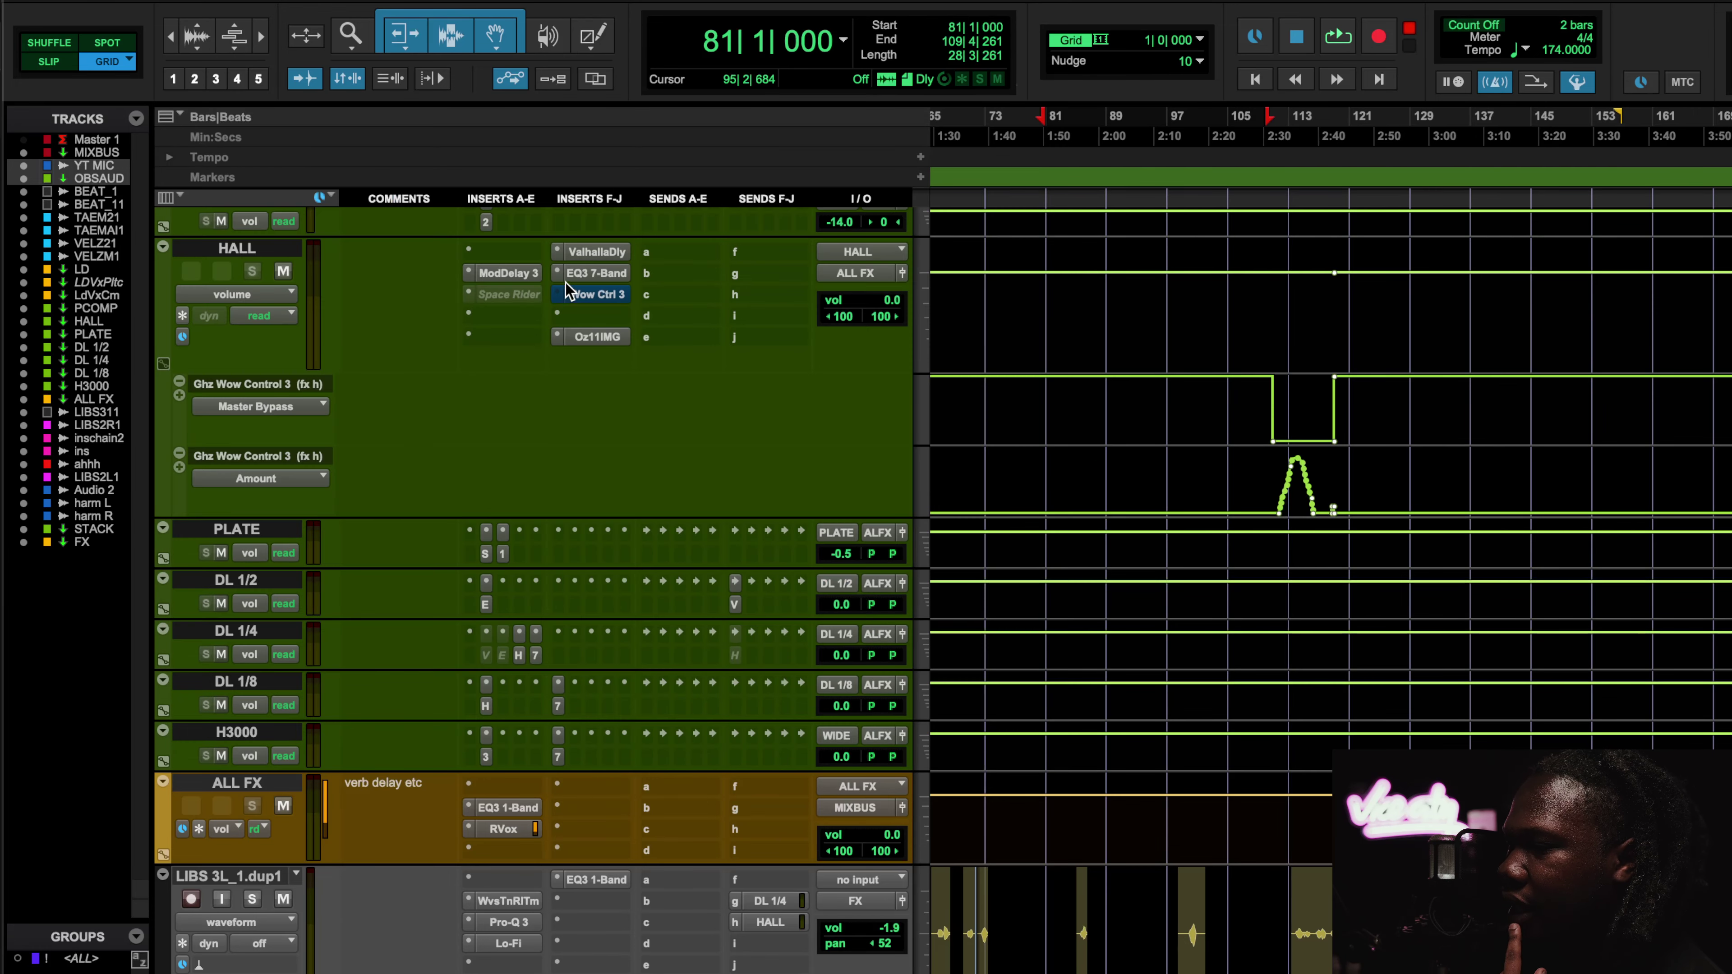
Review the HALL track's effects one by one: ValhallaDelay, Mod Delay III, EQ3 7-Band and the Ozone 11 imager.
{"action": "left_click", "coordinate": [597, 253]}
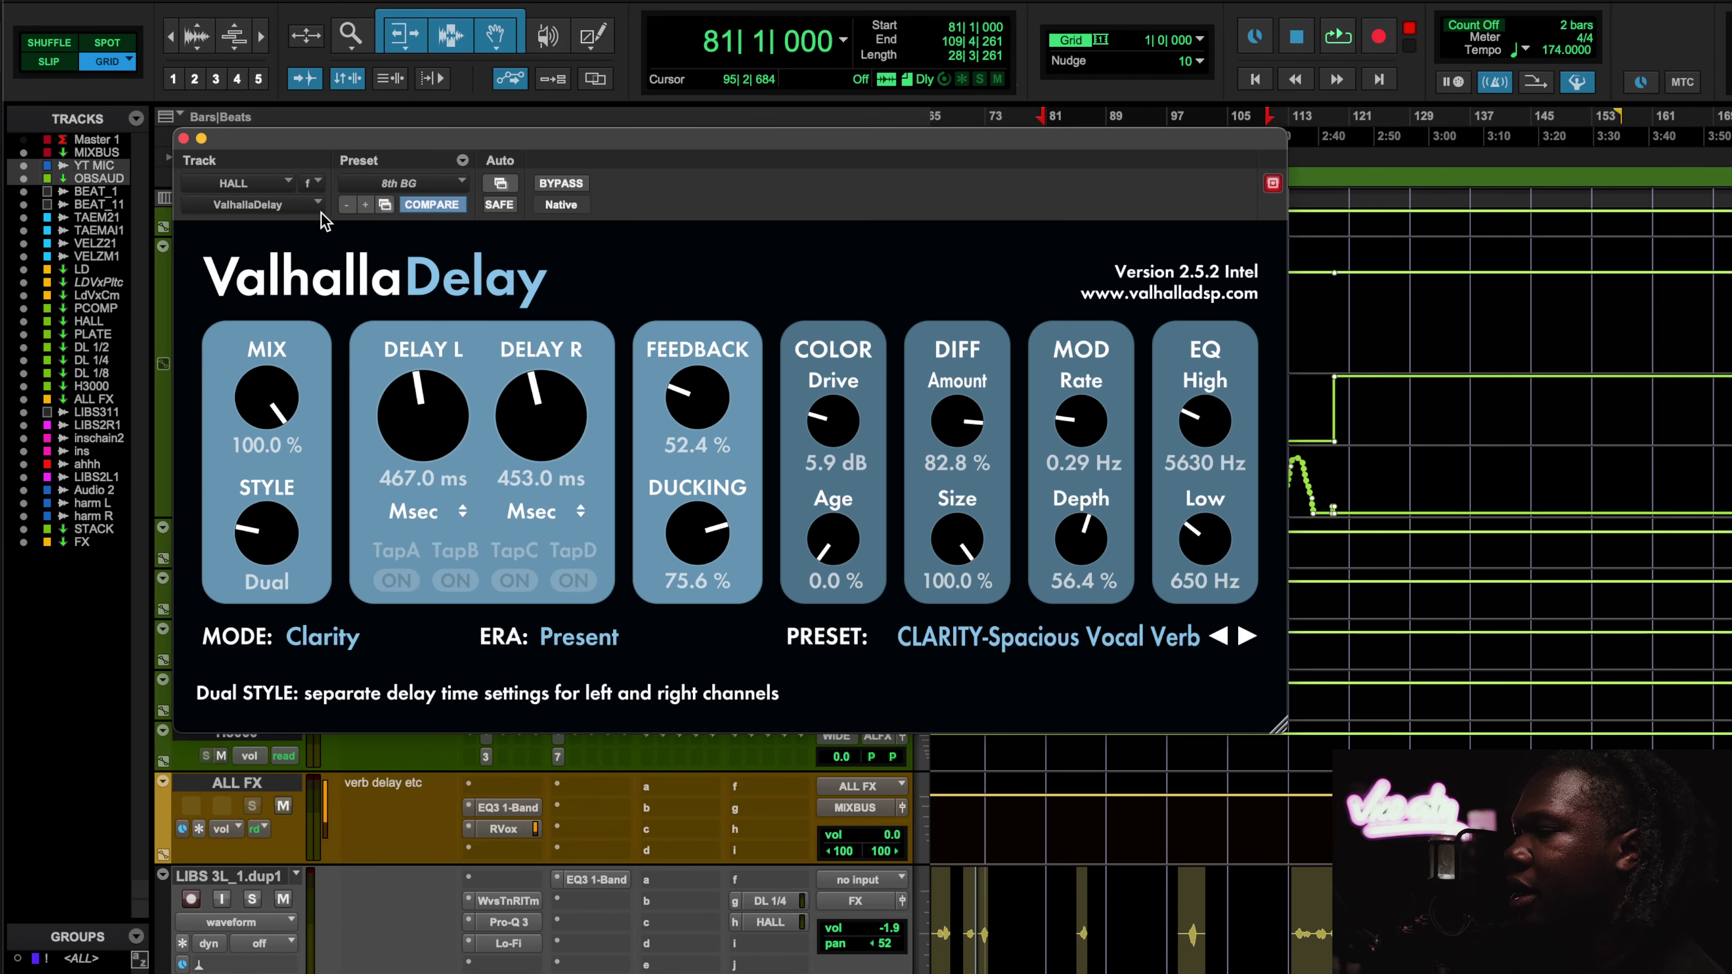
{"action": "left_click", "coordinate": [182, 139]}
{"action": "left_click", "coordinate": [518, 274]}
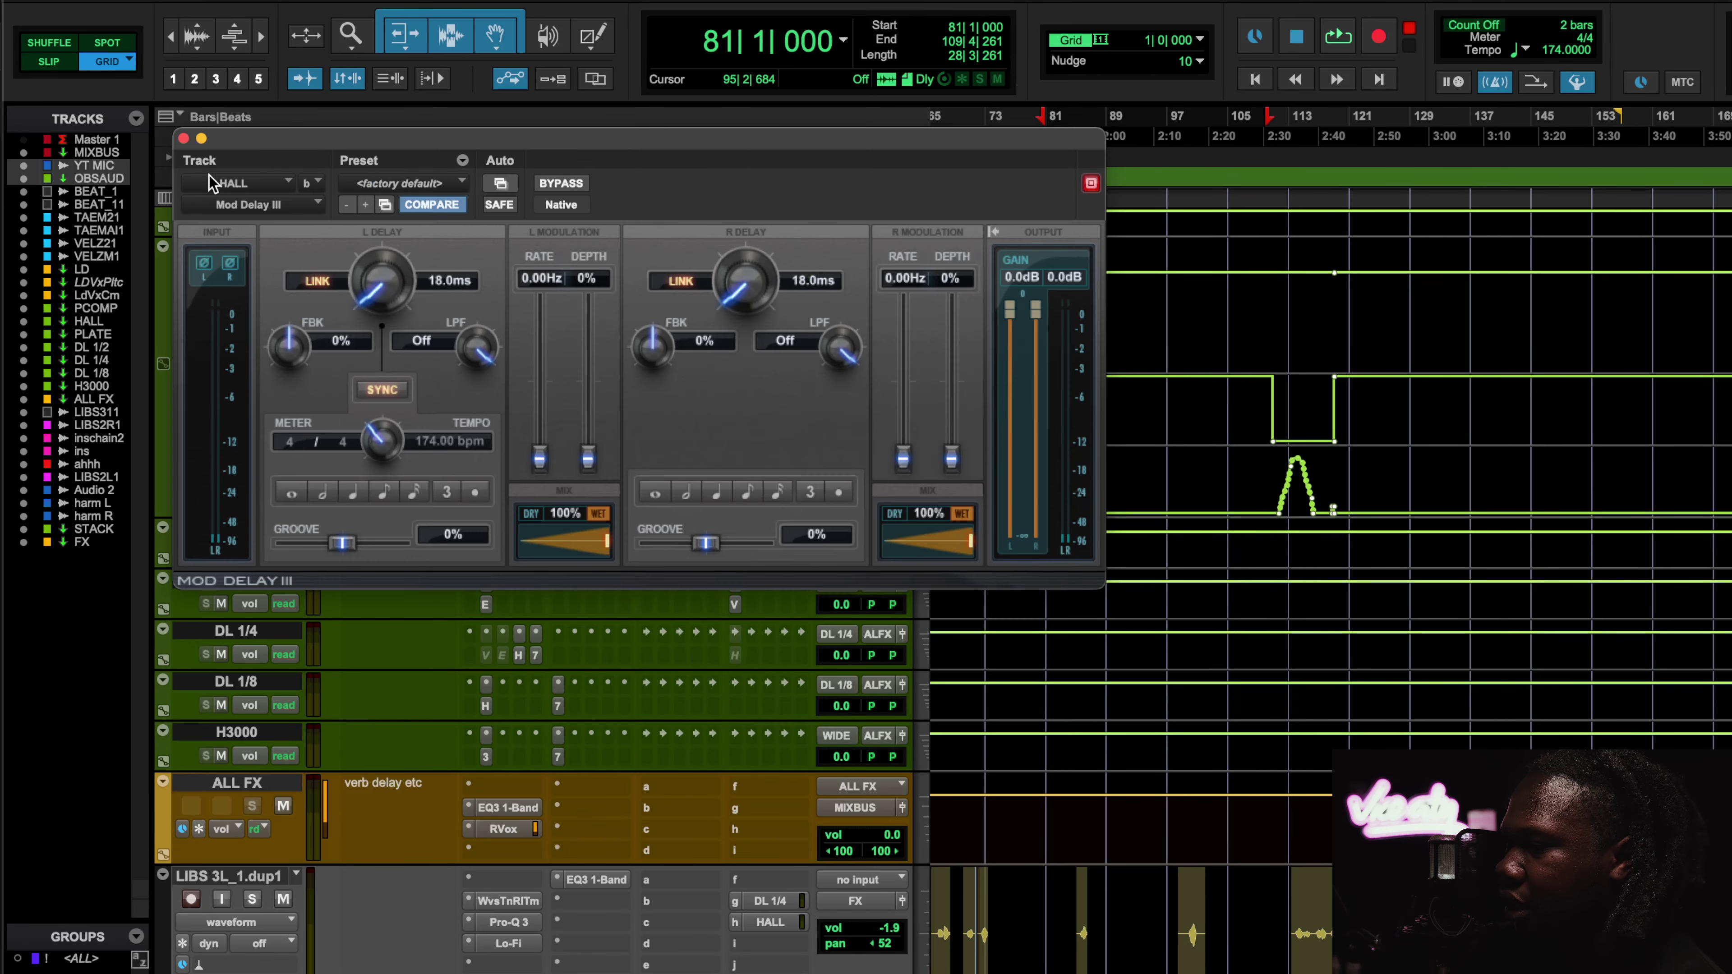
{"action": "left_click", "coordinate": [183, 139]}
{"action": "left_click", "coordinate": [596, 274]}
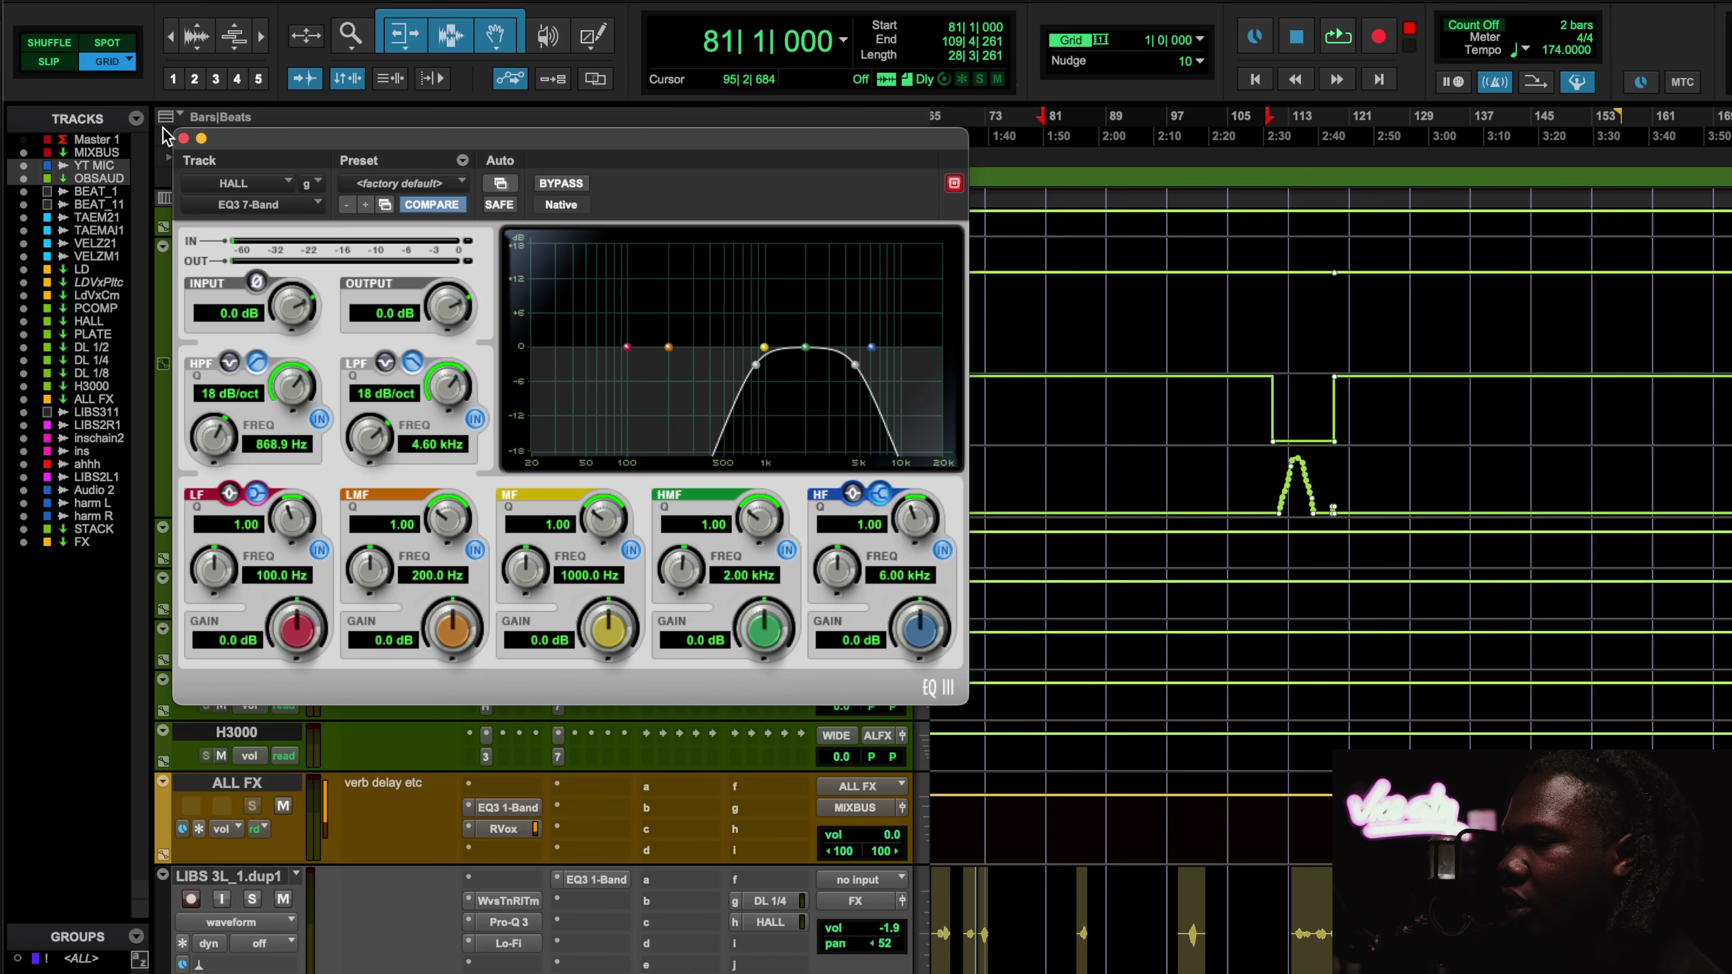
{"action": "left_click", "coordinate": [183, 140]}
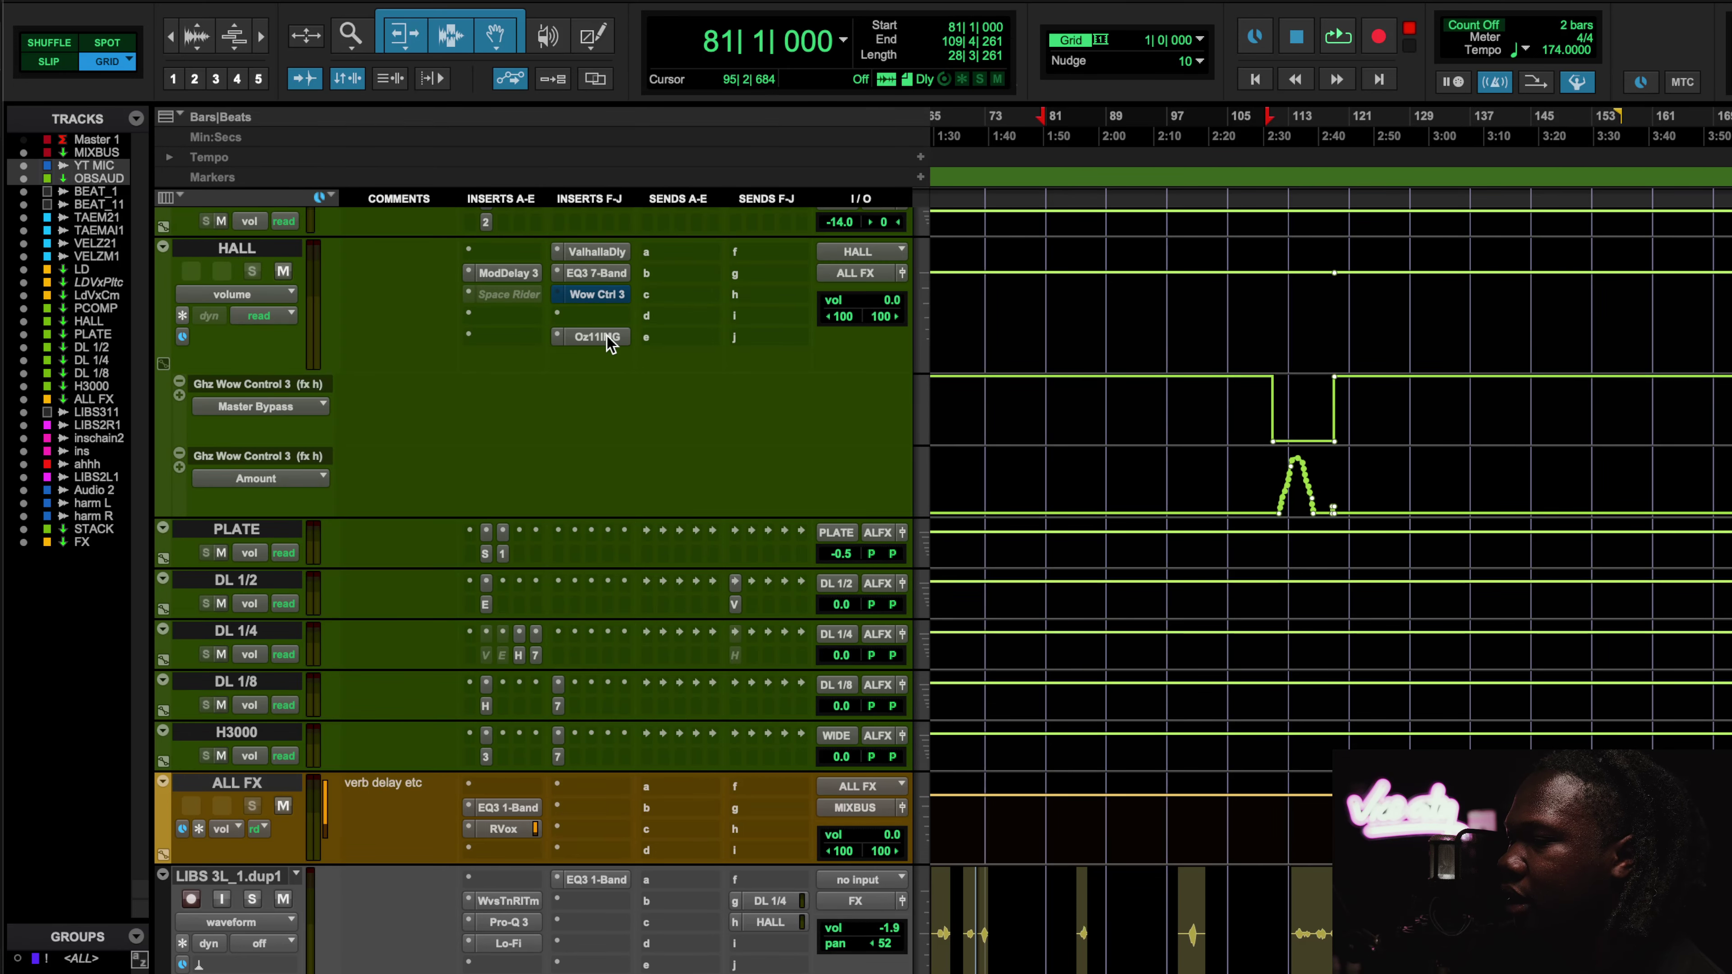
{"action": "left_click", "coordinate": [596, 337]}
{"action": "left_click", "coordinate": [183, 139]}
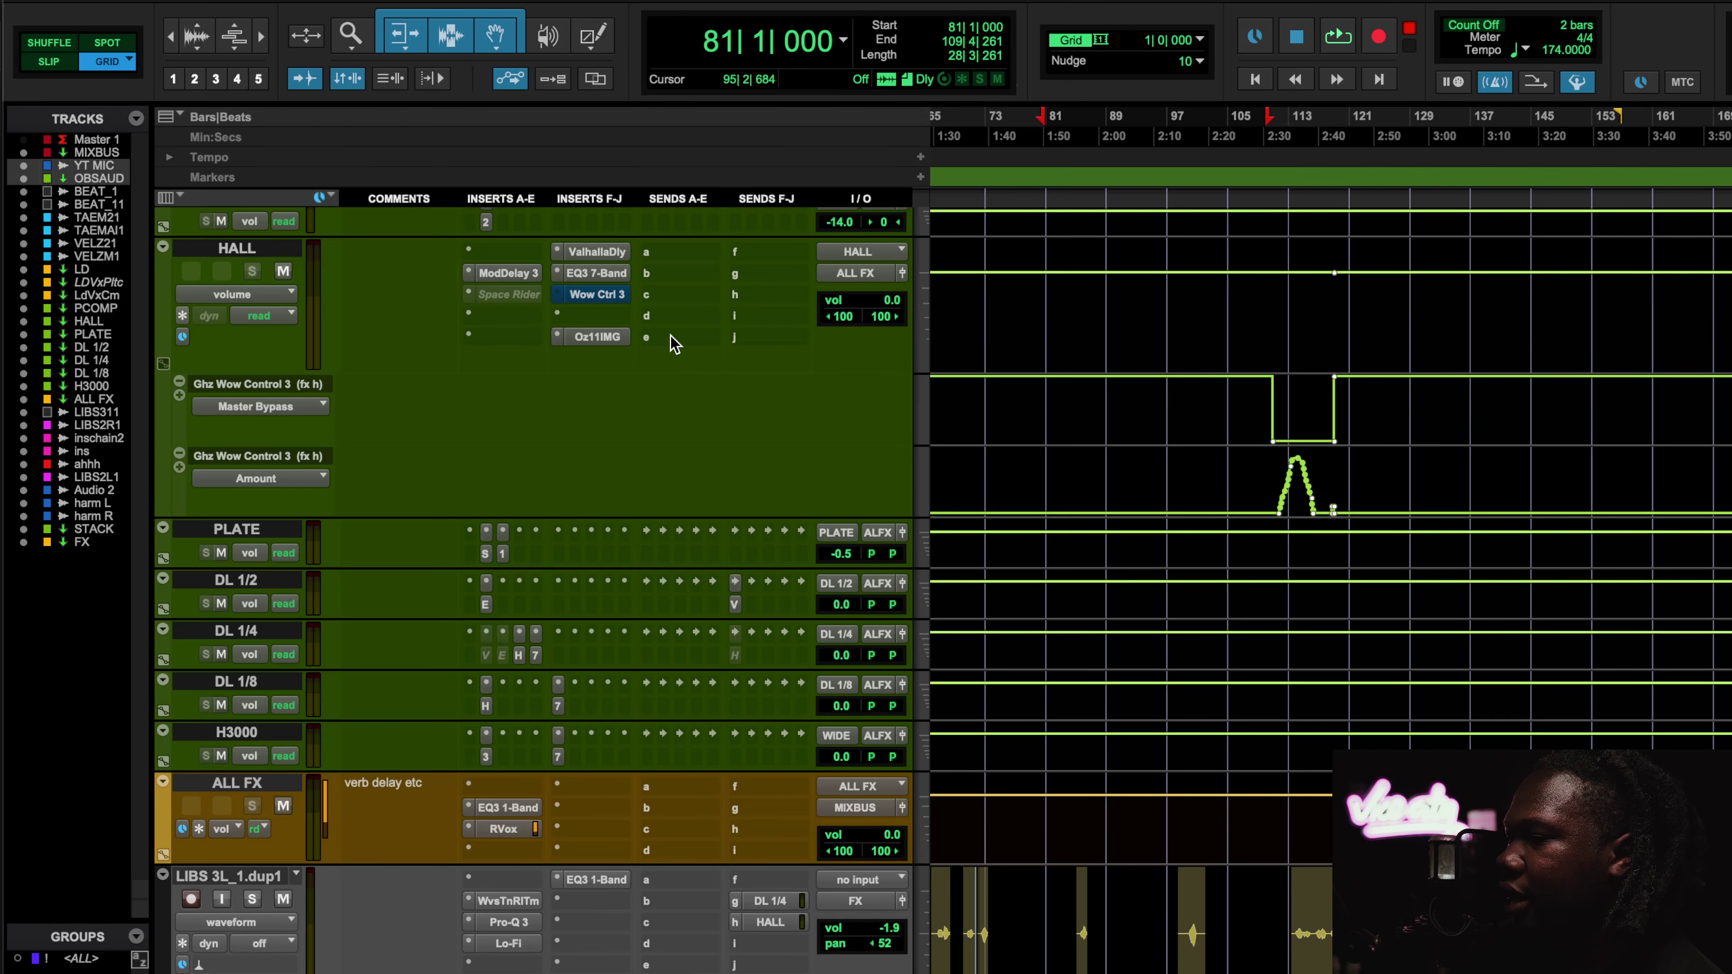
Play the HALL track's Wow Control 3 automation from bar 106 with the plug-in window open below the inserts.
{"action": "left_click", "coordinate": [596, 294]}
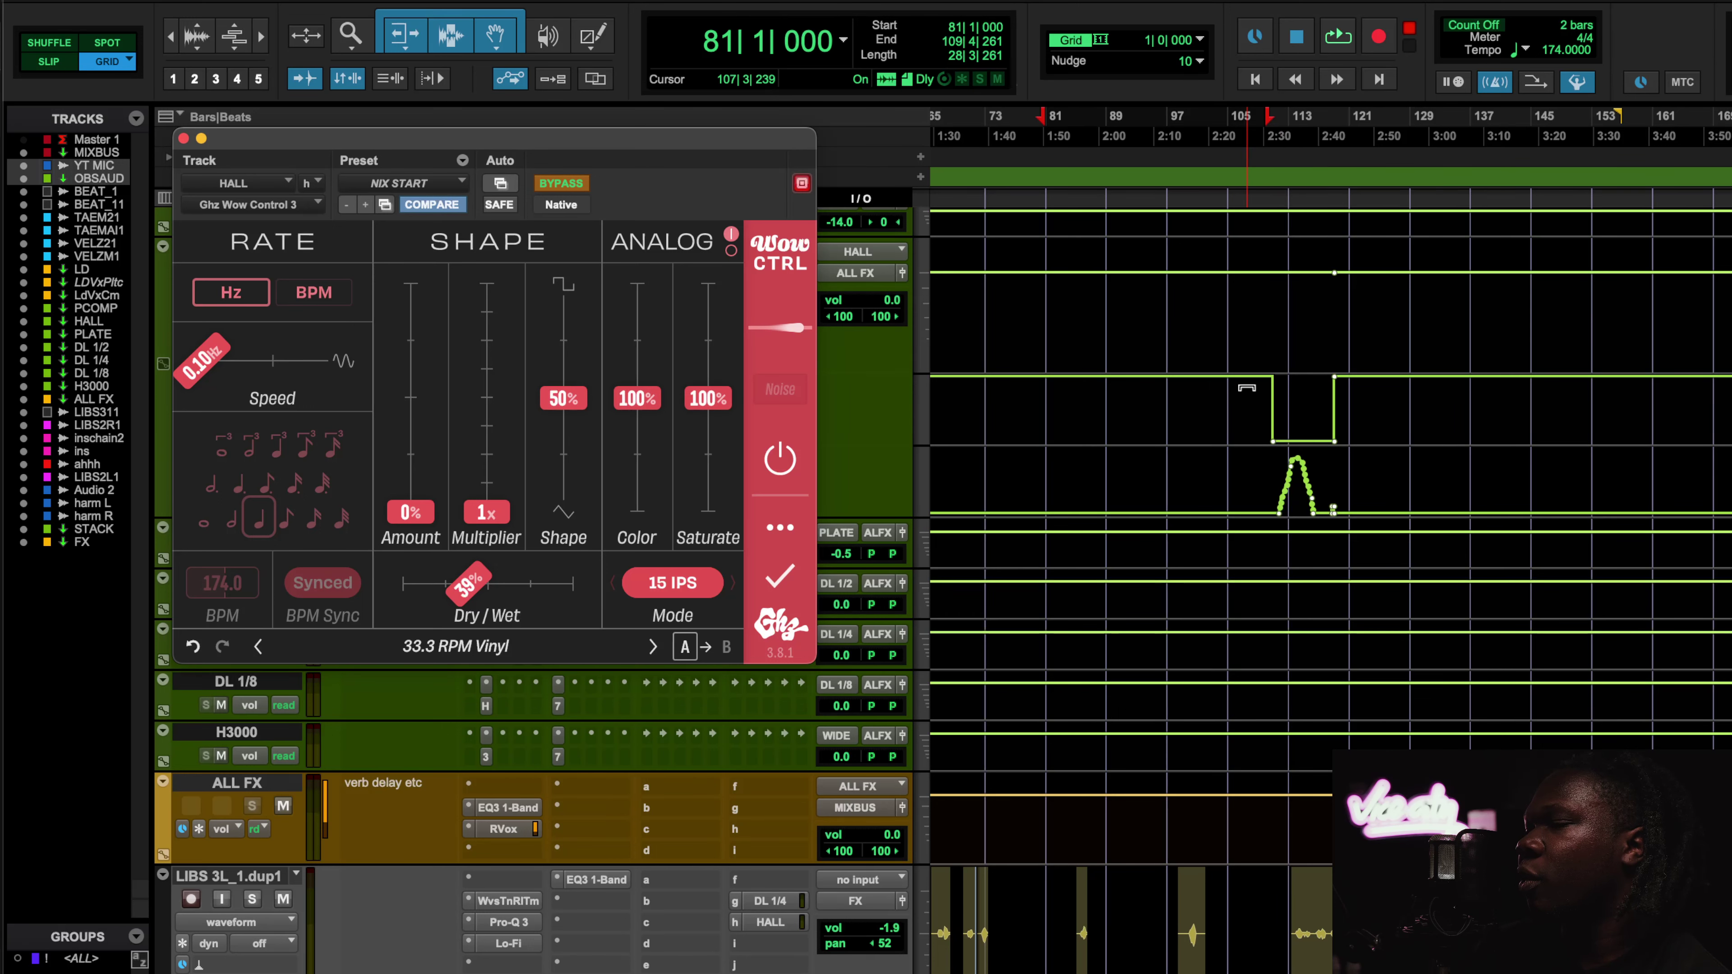
{"action": "left_click", "coordinate": [1245, 146]}
{"action": "key", "text": "space"}
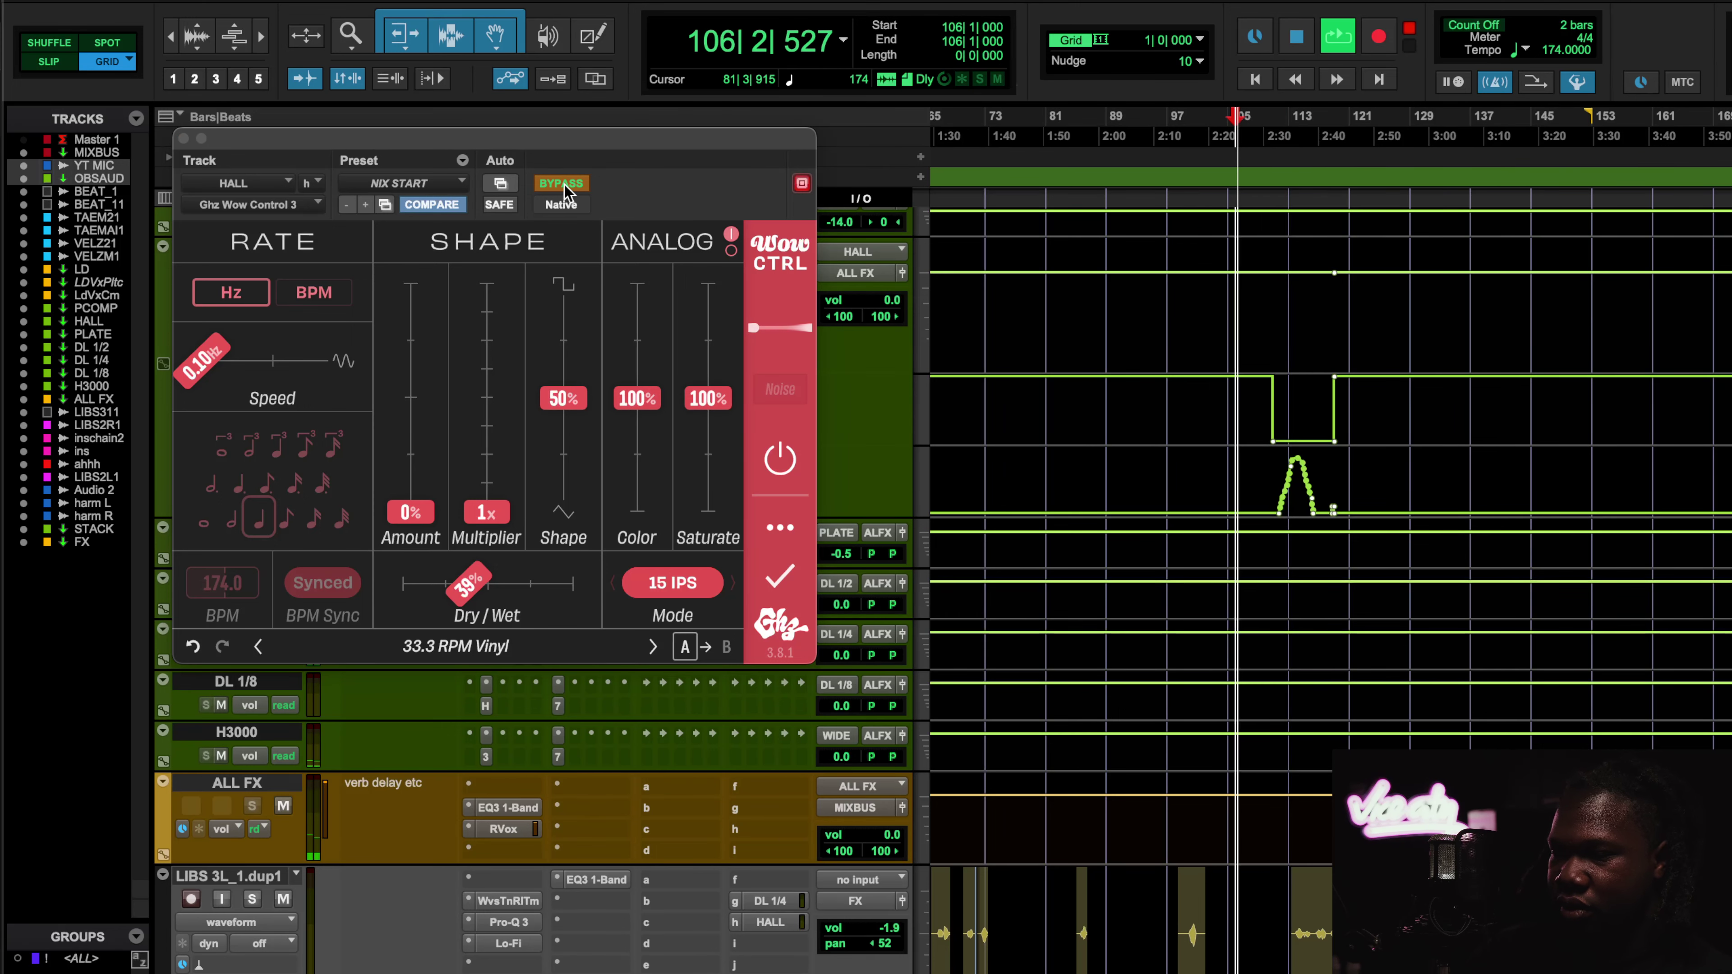
{"action": "left_click", "coordinate": [183, 140]}
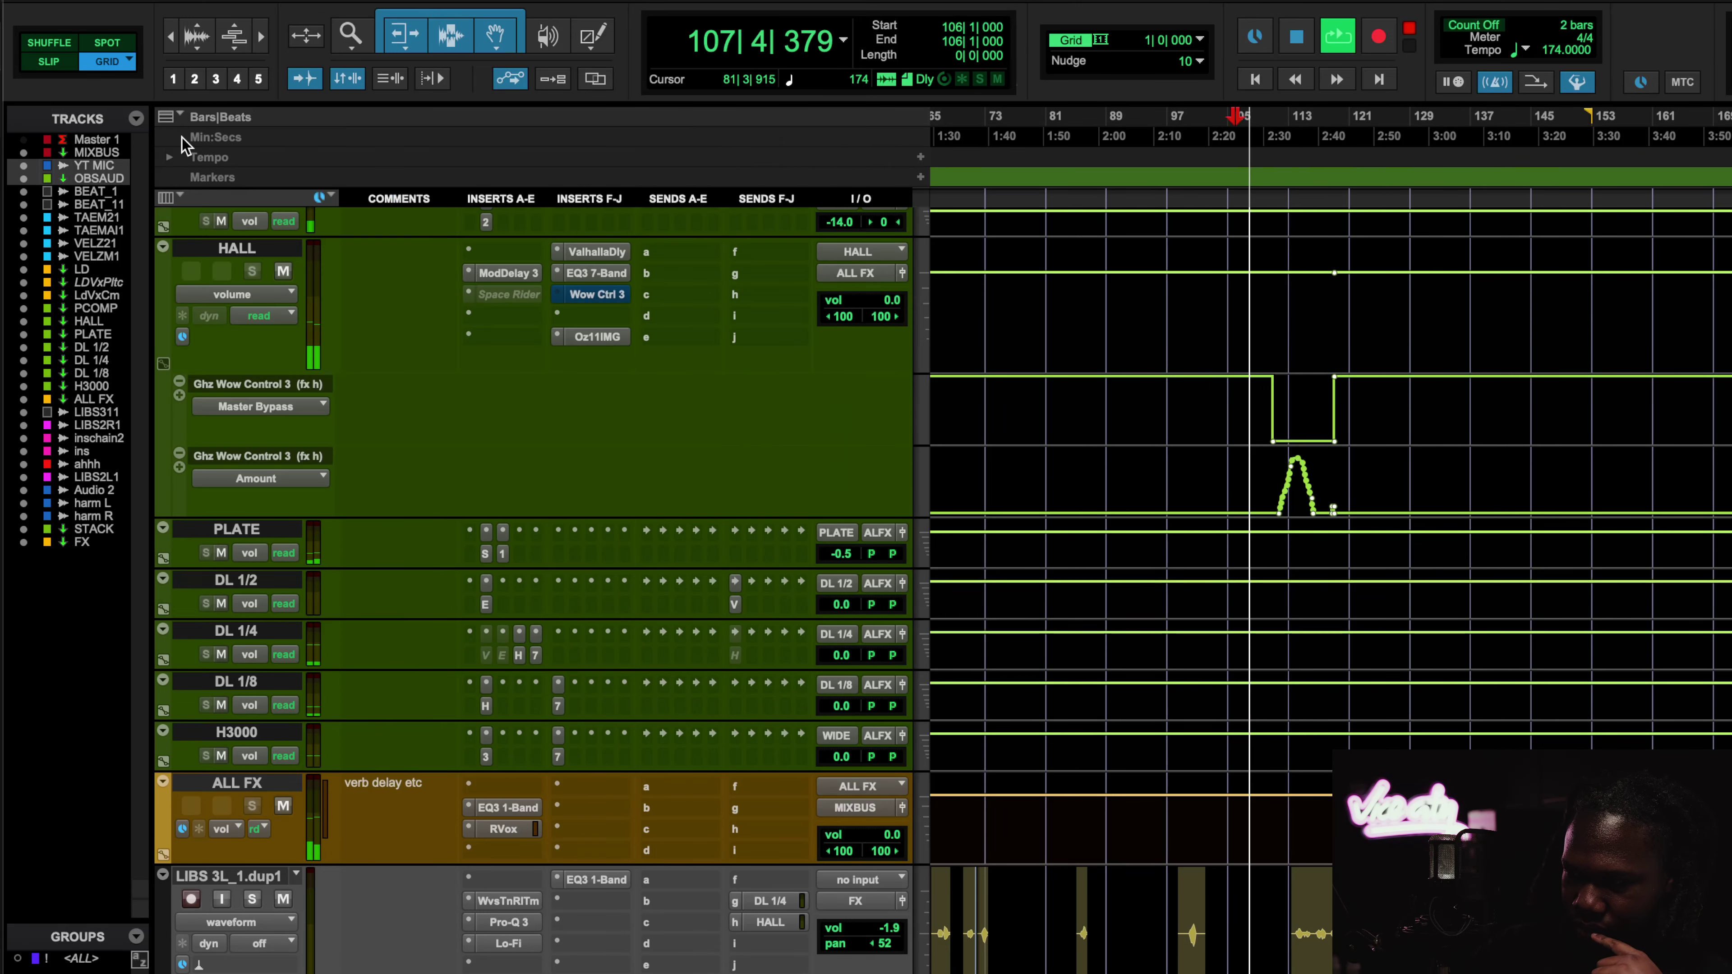
{"action": "left_click", "coordinate": [596, 295]}
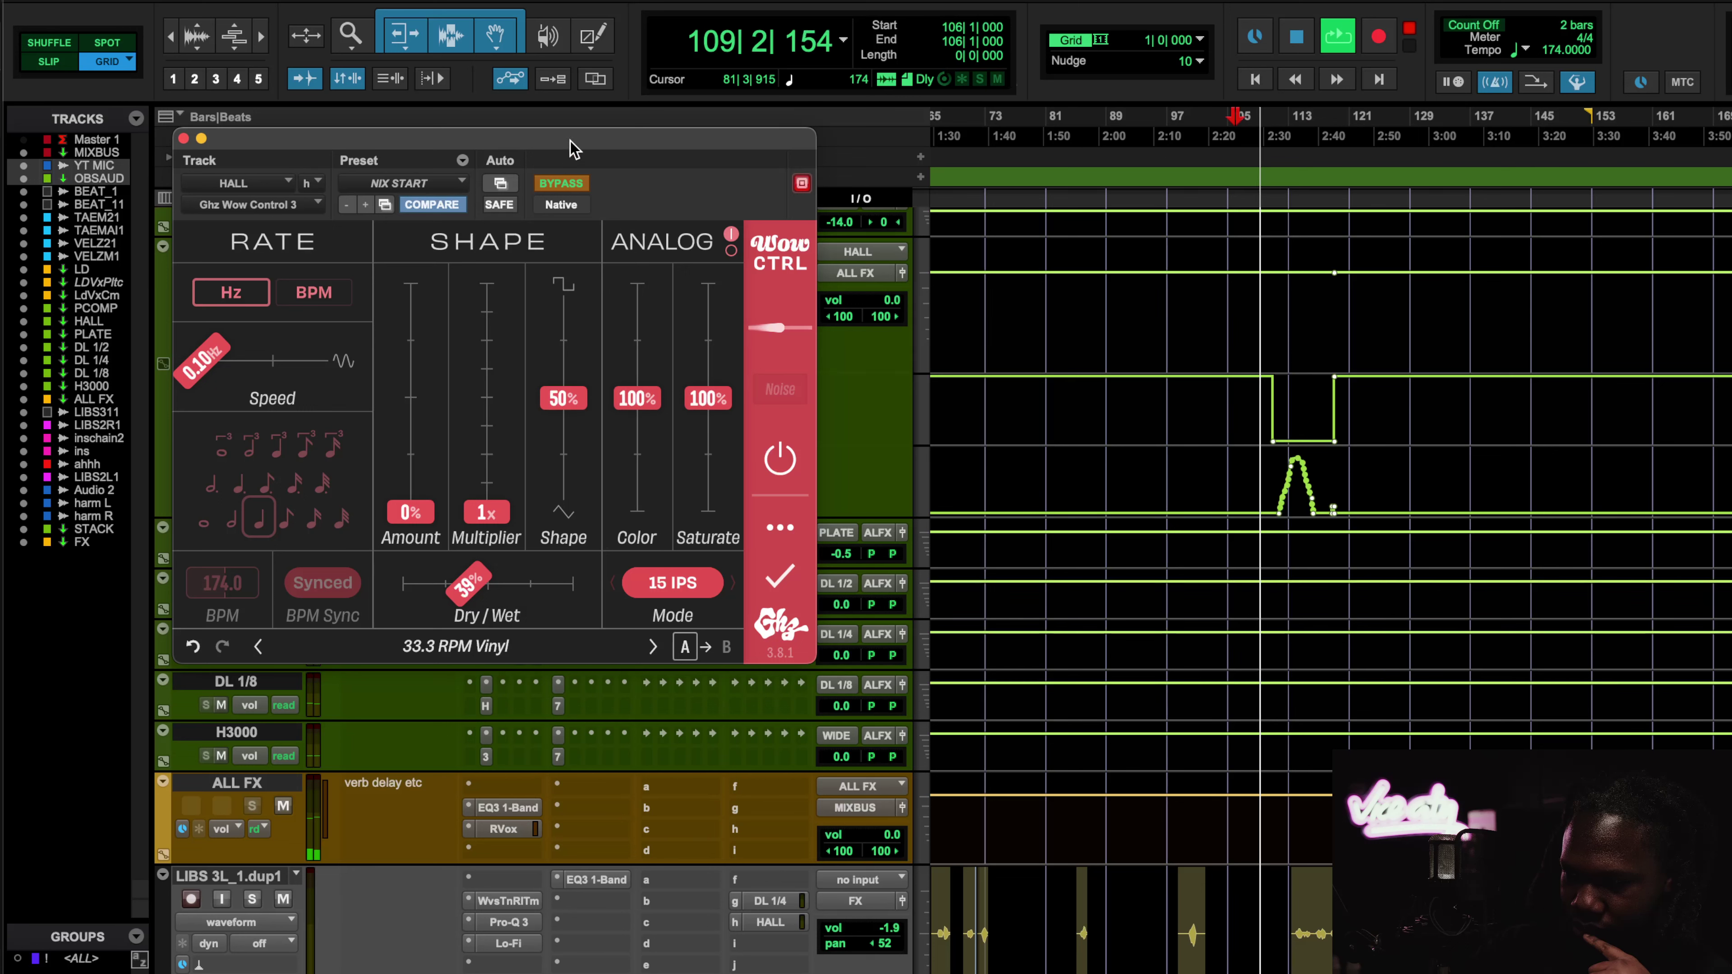
{"action": "left_click_drag", "start_coordinate": [569, 140], "coordinate": [566, 425]}
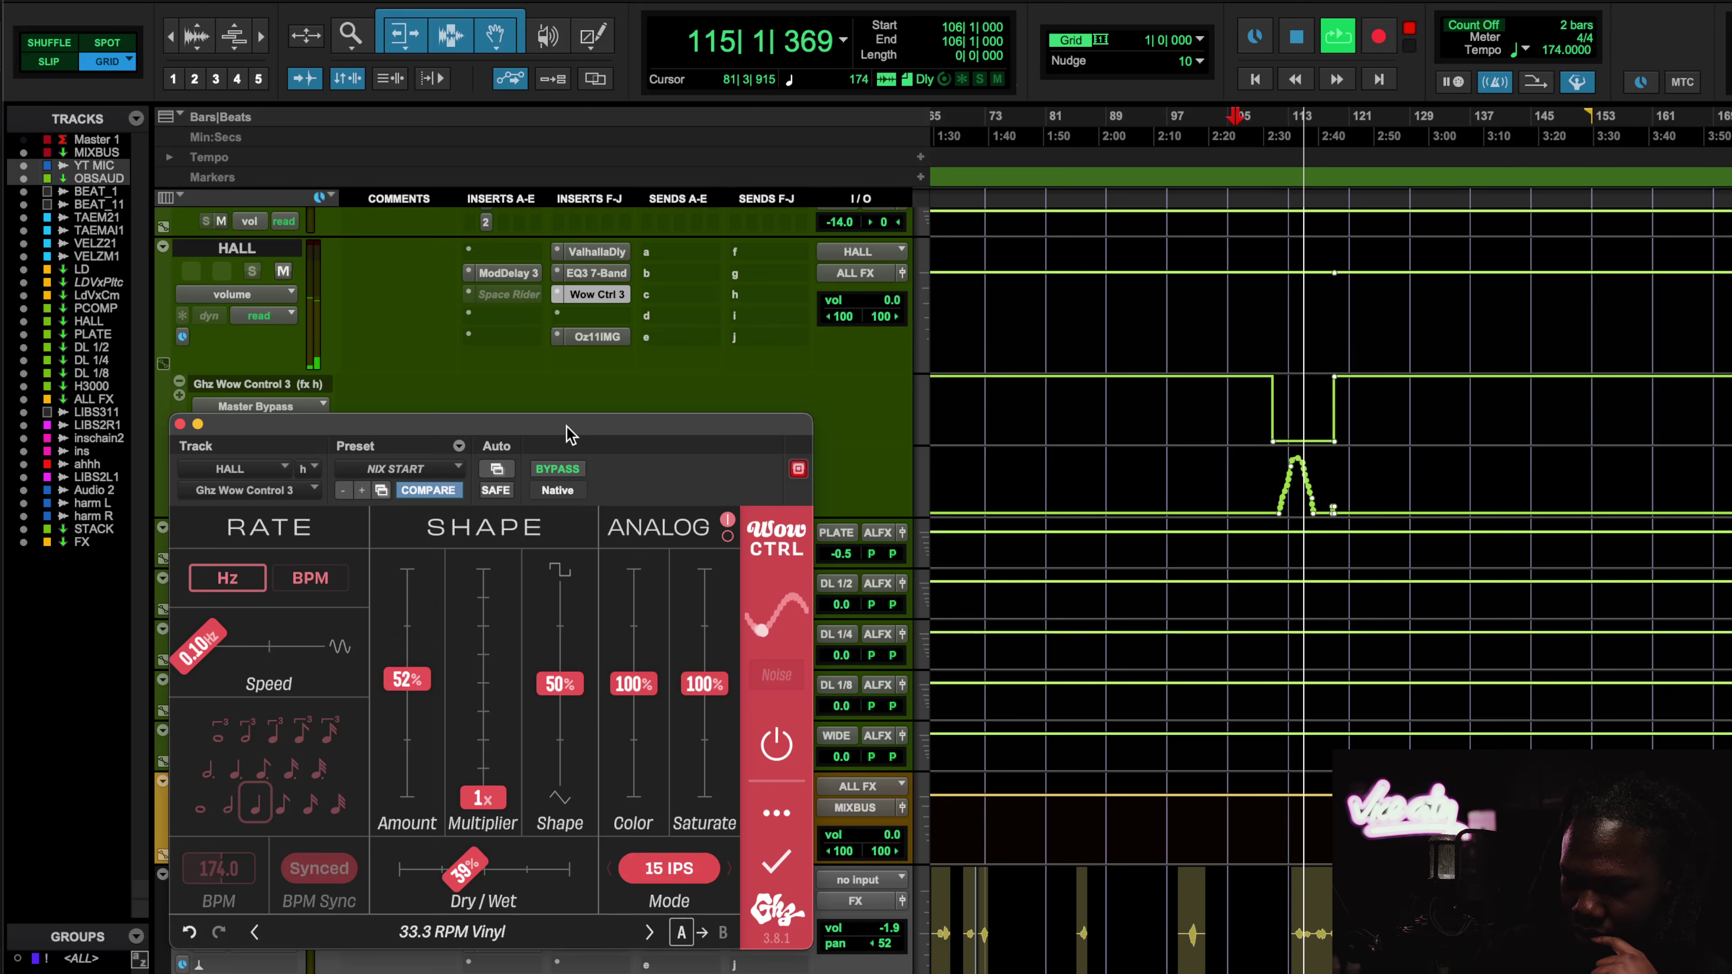
{"action": "key", "text": "space"}
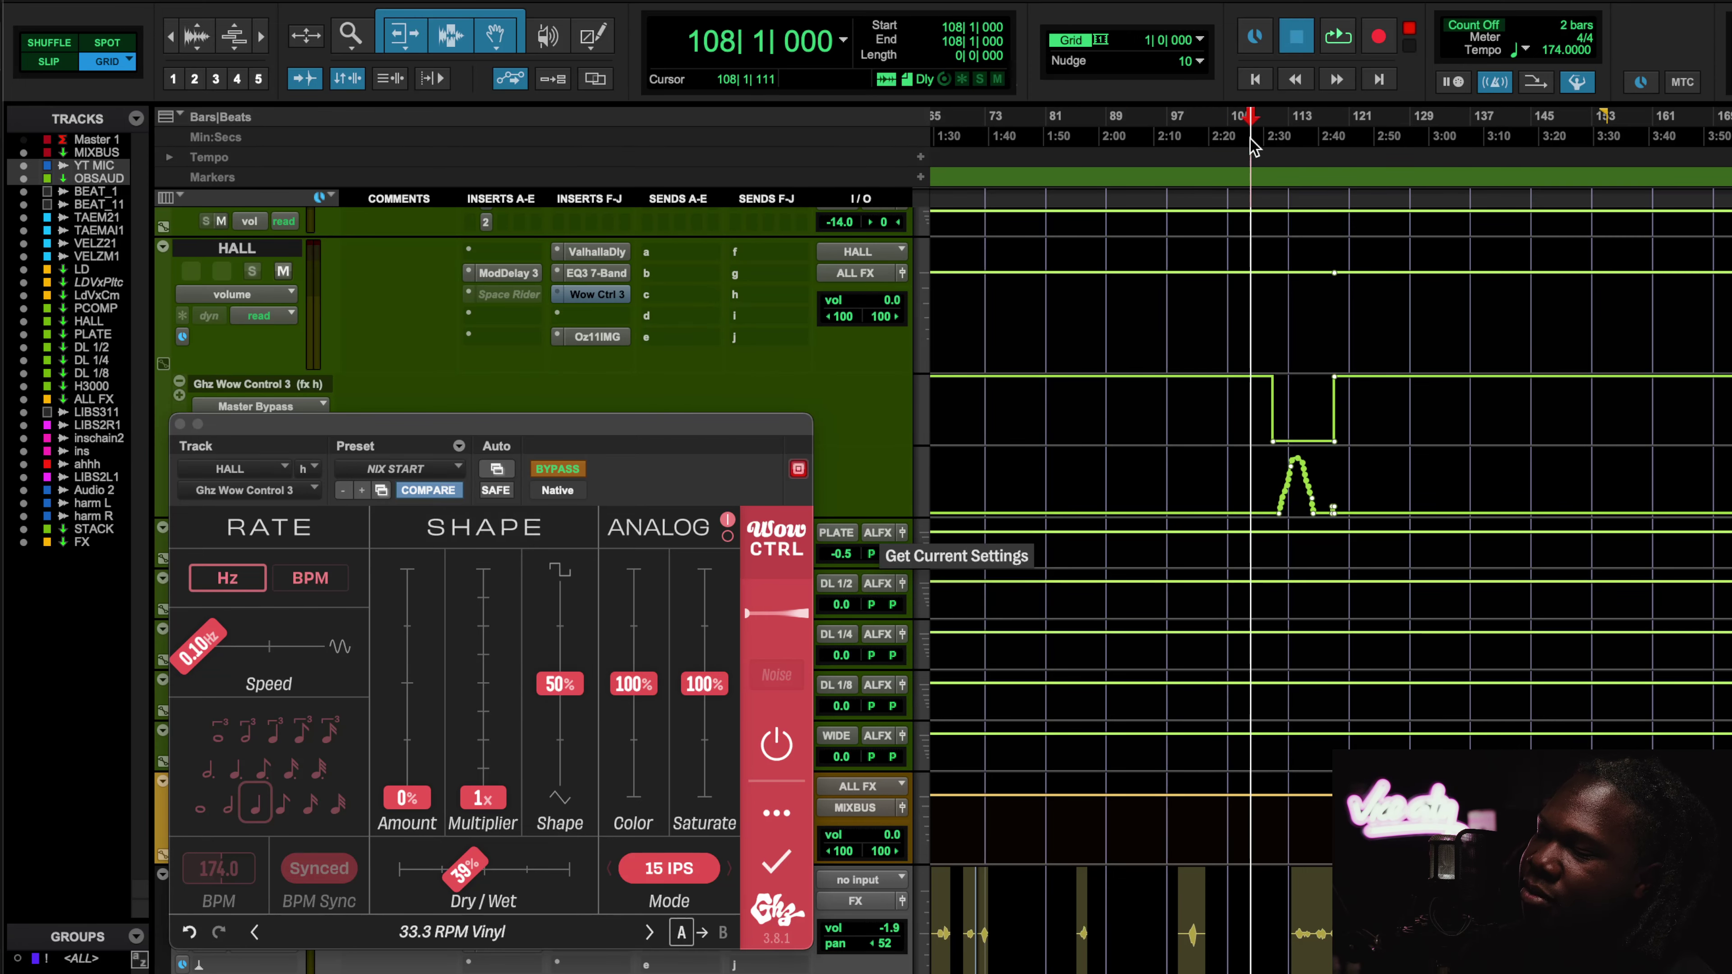
Play from bar 108 and mute the BEAT_1 track, moving the Wow Control 3 window clear of the track controls.
{"action": "key", "text": "space"}
{"action": "scroll", "coordinate": [279, 330], "scroll_direction": "up", "scroll_amount": 10}
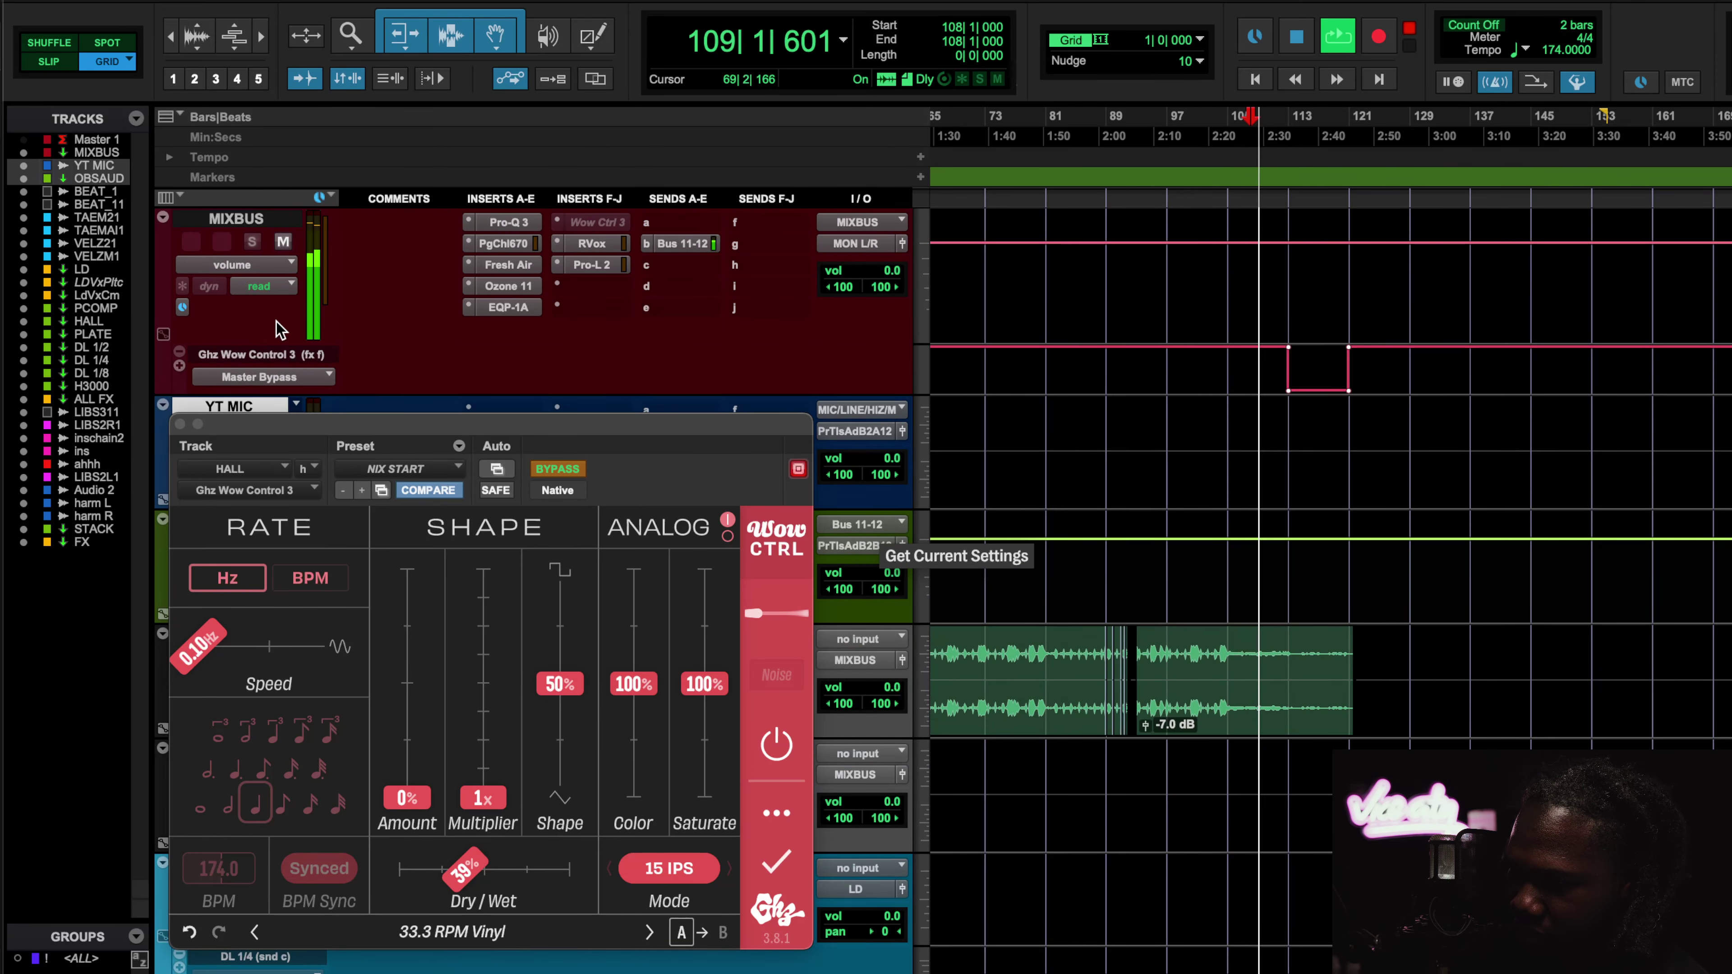
{"action": "scroll", "coordinate": [278, 330], "scroll_direction": "up", "scroll_amount": 3}
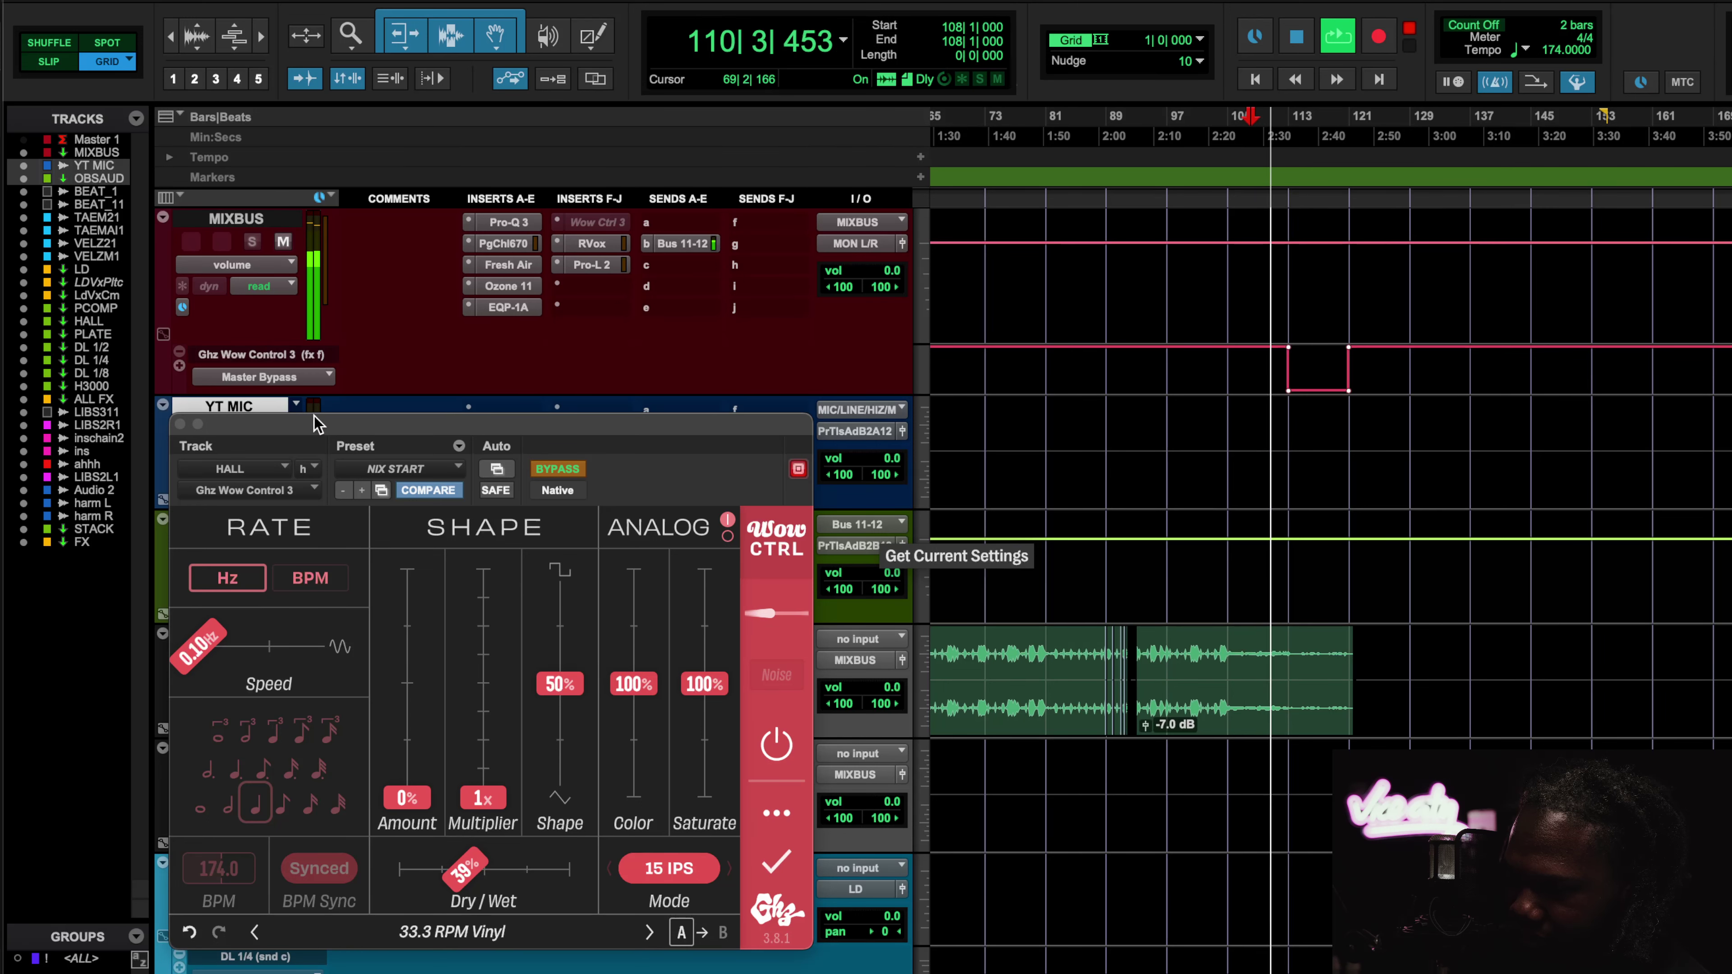
{"action": "left_click_drag", "start_coordinate": [316, 430], "coordinate": [570, 262]}
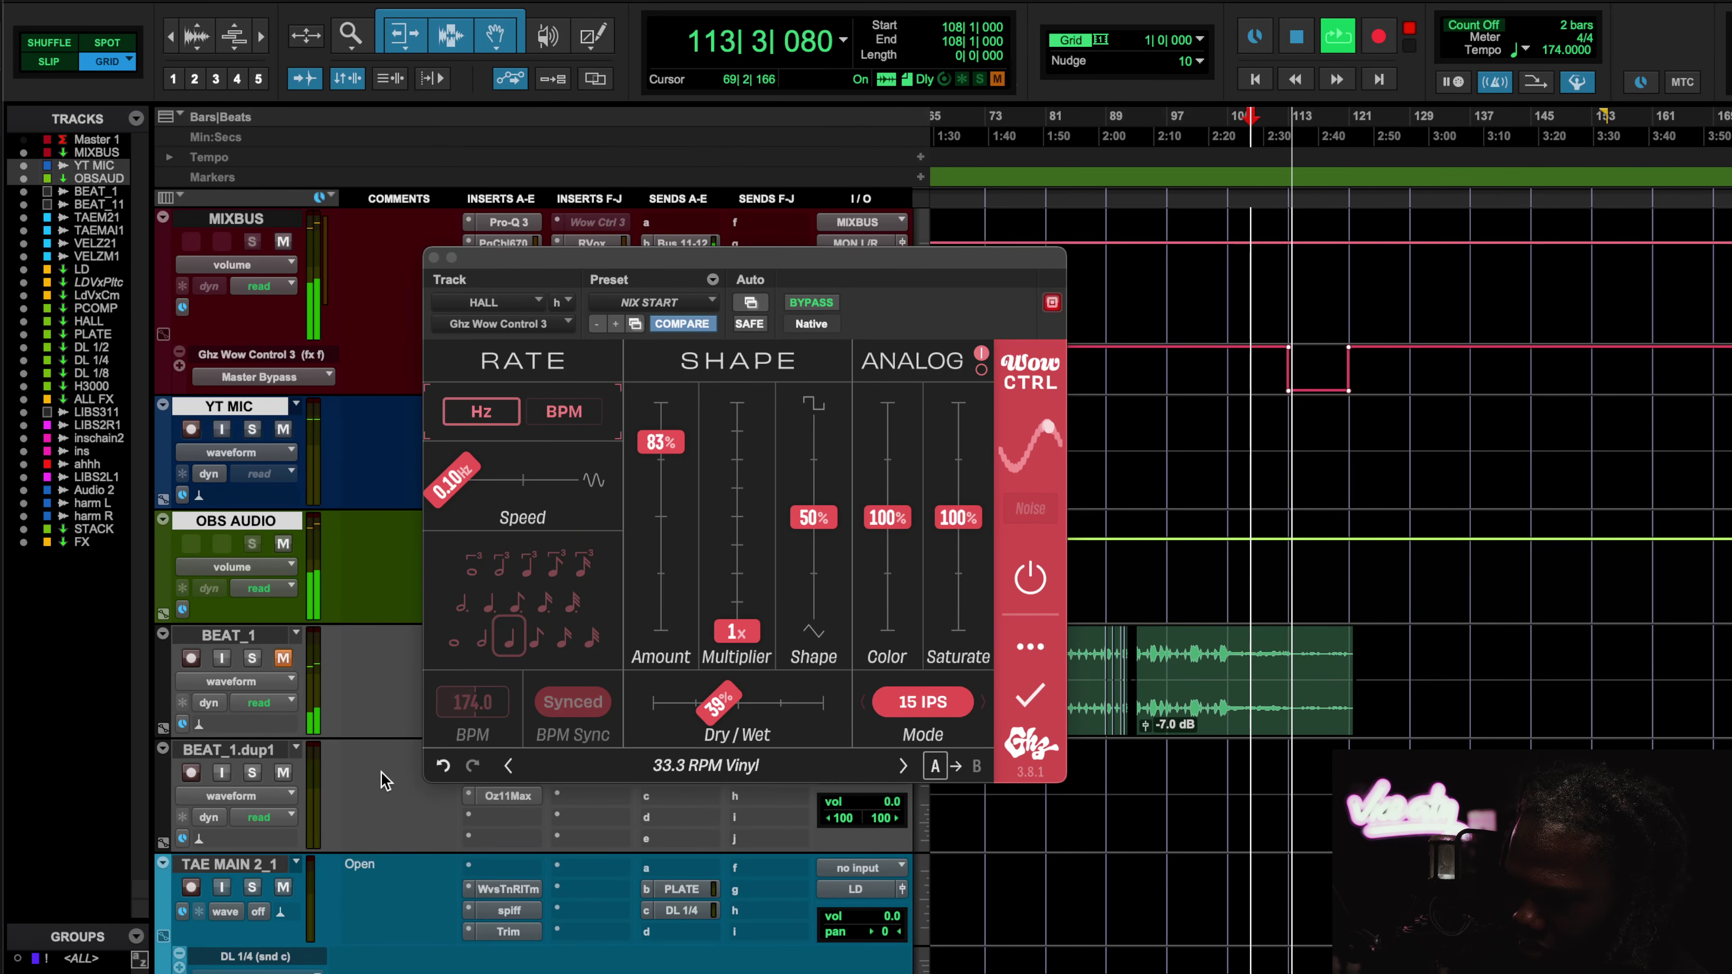
Set Dry/Wet to 100% in the HALL track's Wow Control 3, listen through its automation, and close the window.
{"action": "left_click_drag", "start_coordinate": [660, 440], "coordinate": [672, 526]}
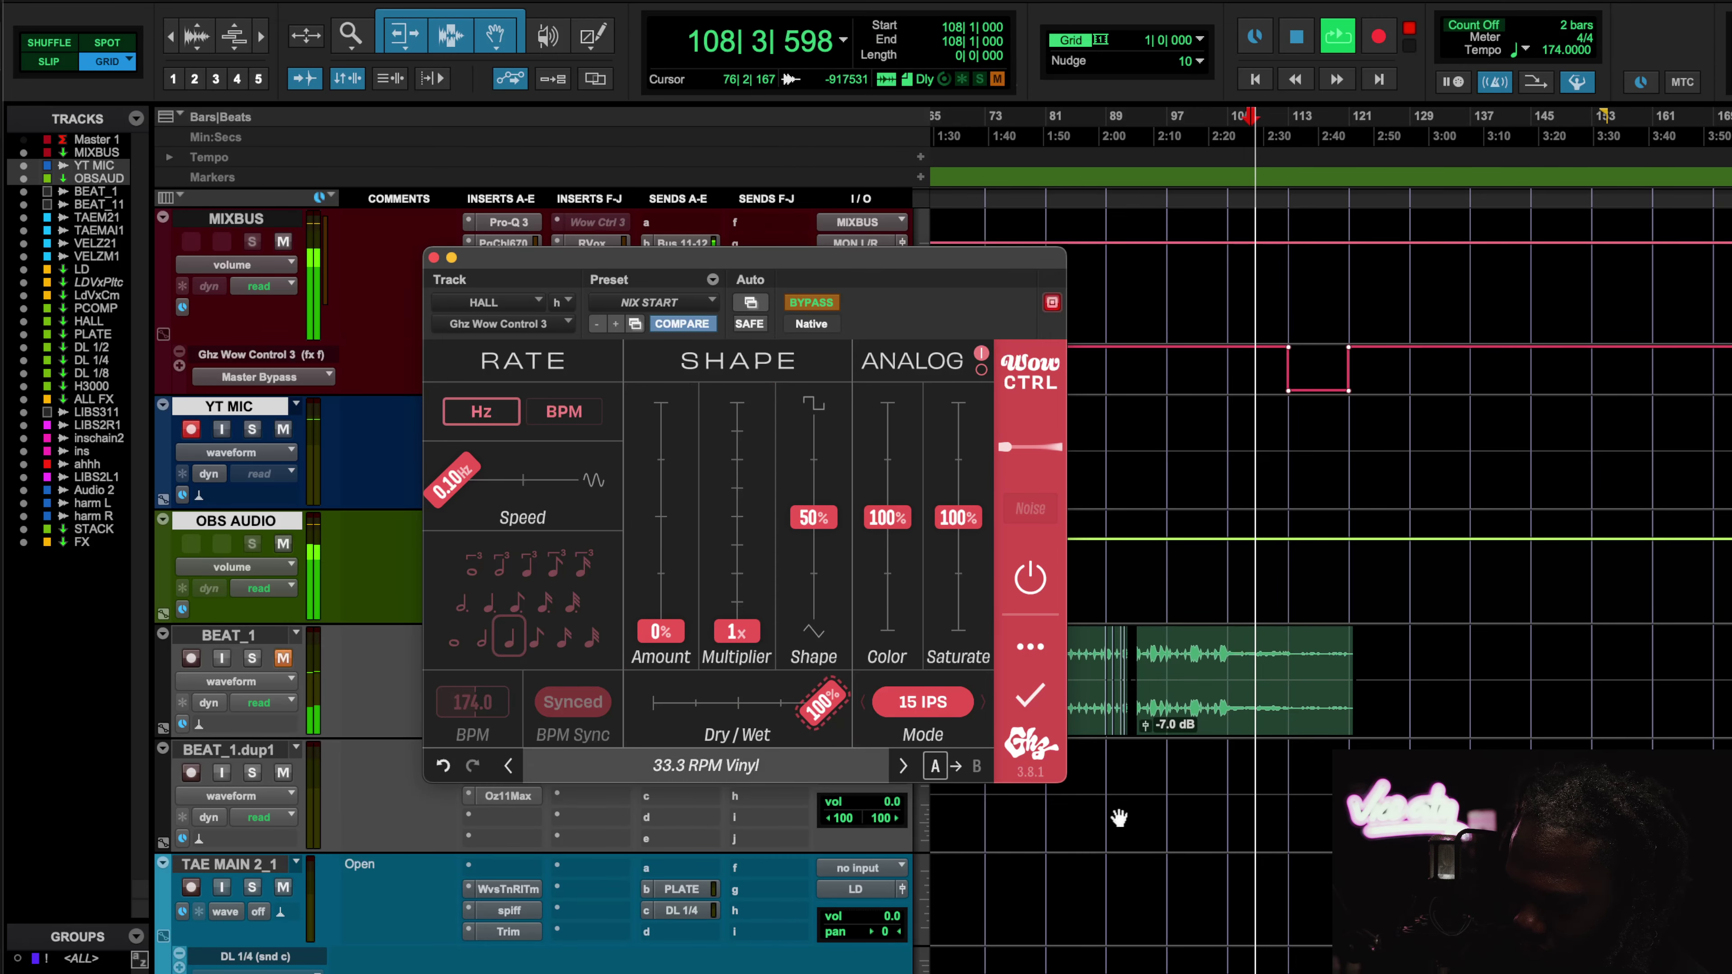
{"action": "scroll", "coordinate": [1310, 812], "scroll_direction": "down", "scroll_amount": 10}
{"action": "scroll", "coordinate": [1309, 812], "scroll_direction": "down", "scroll_amount": 10}
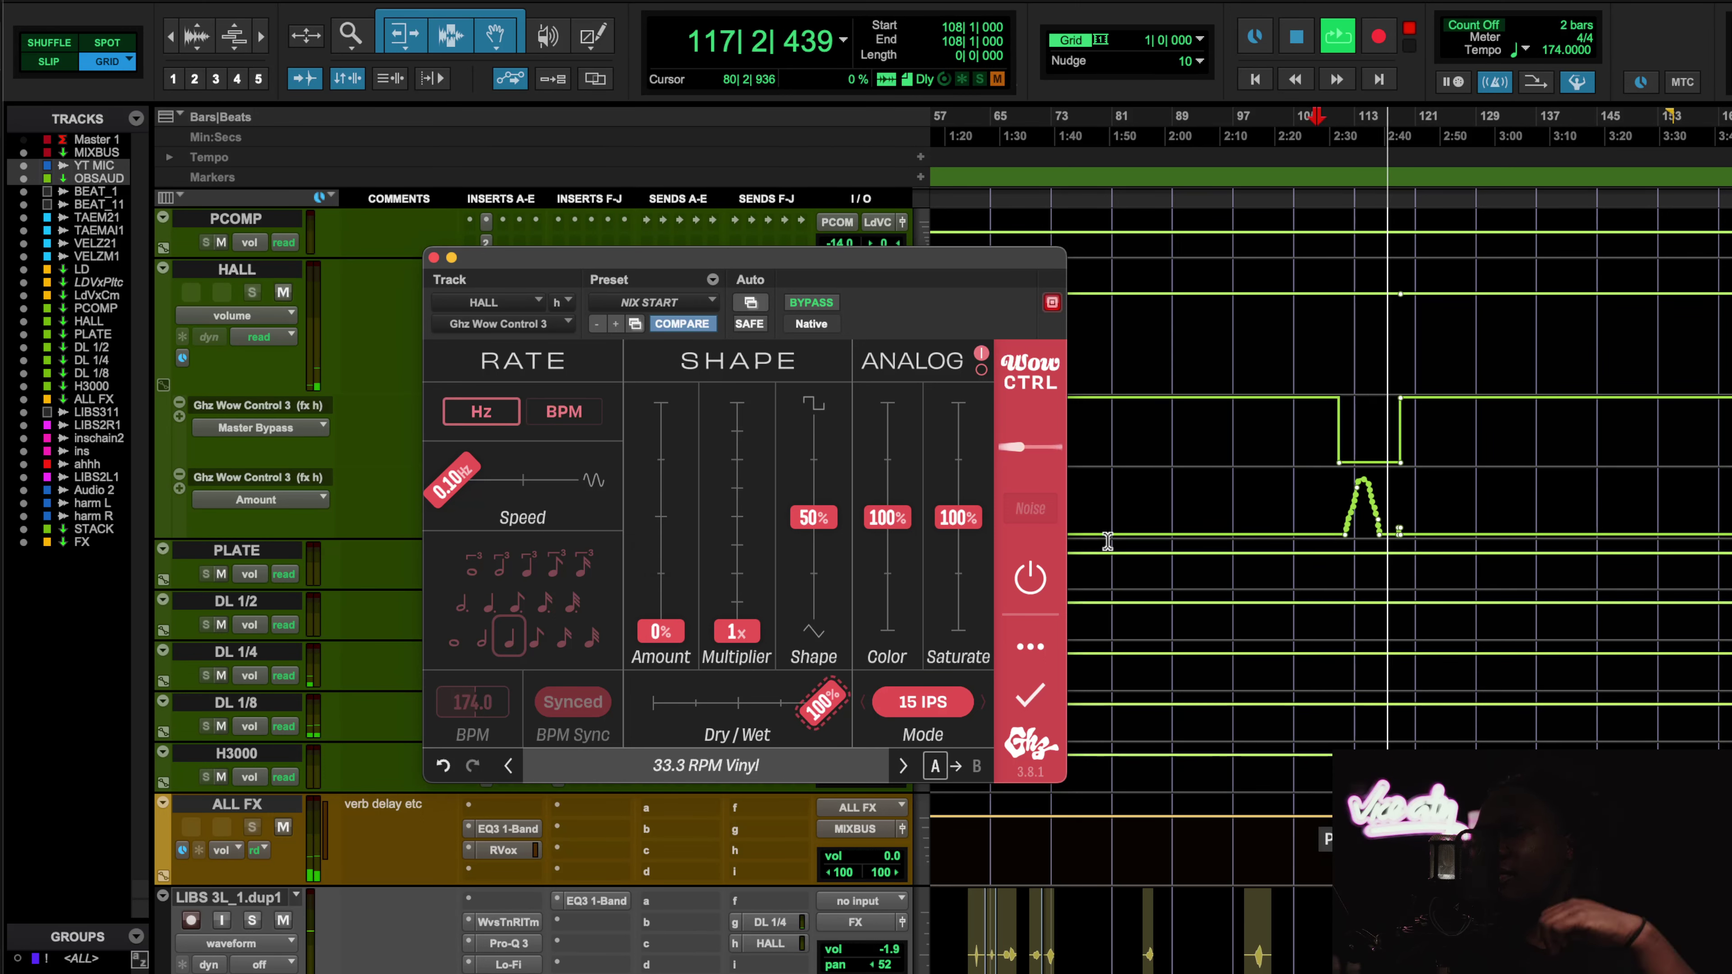
{"action": "key", "text": "space"}
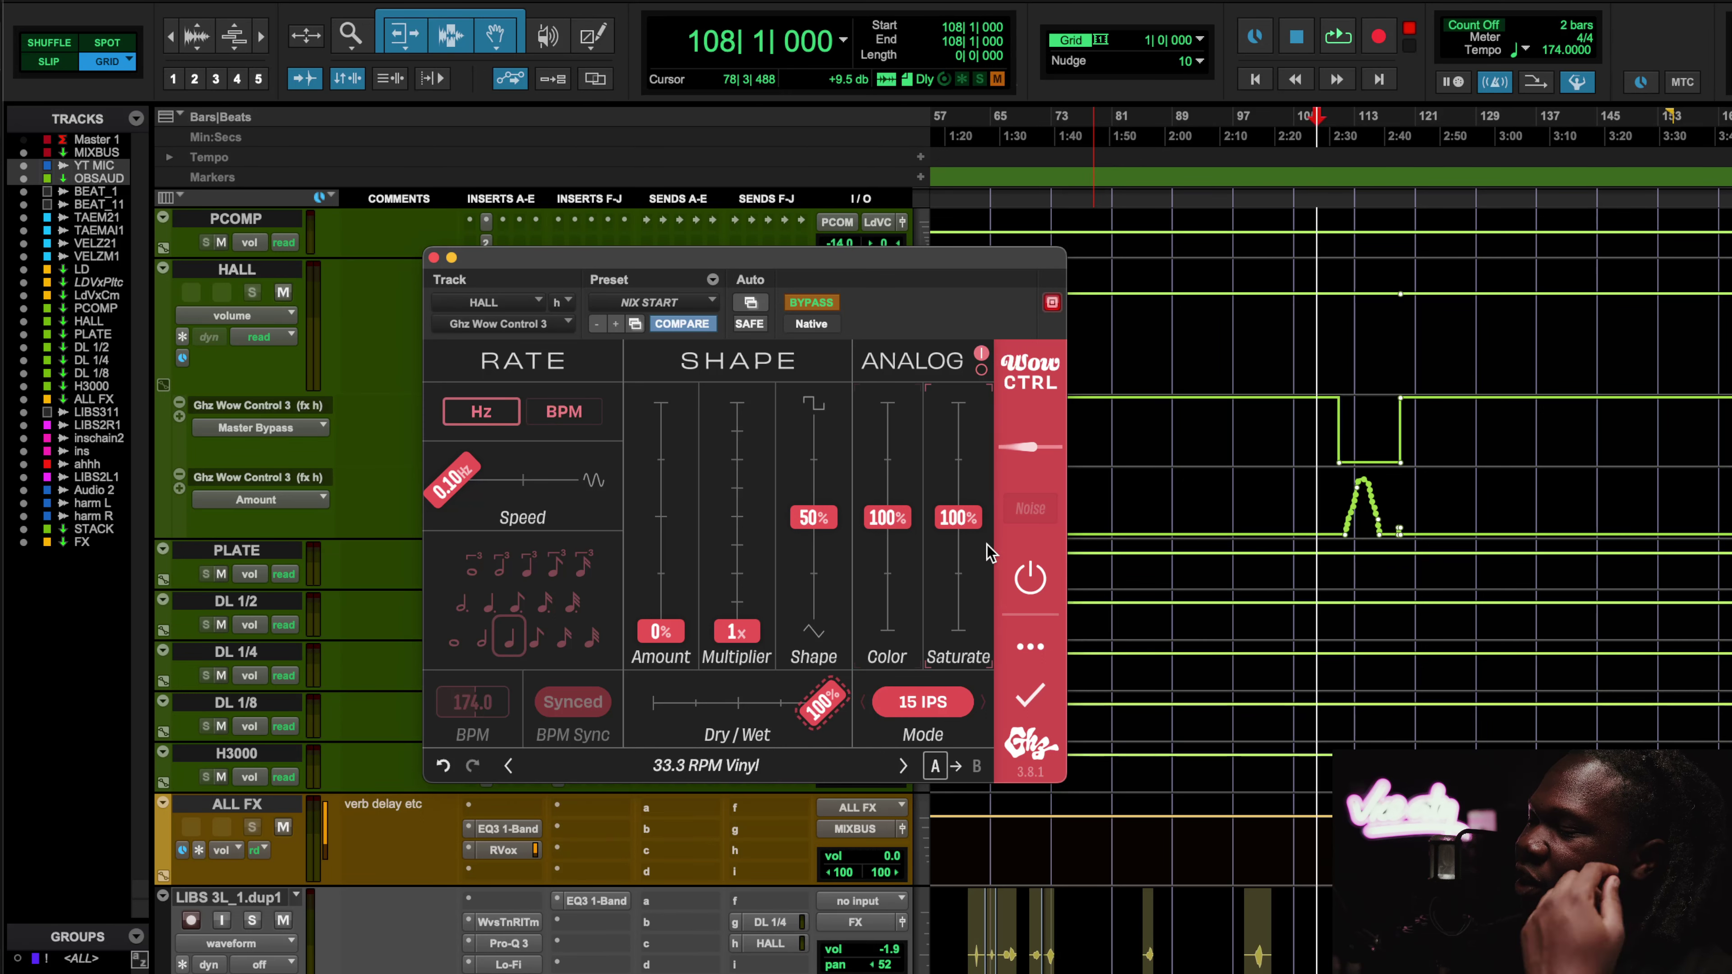
{"action": "left_click", "coordinate": [433, 258]}
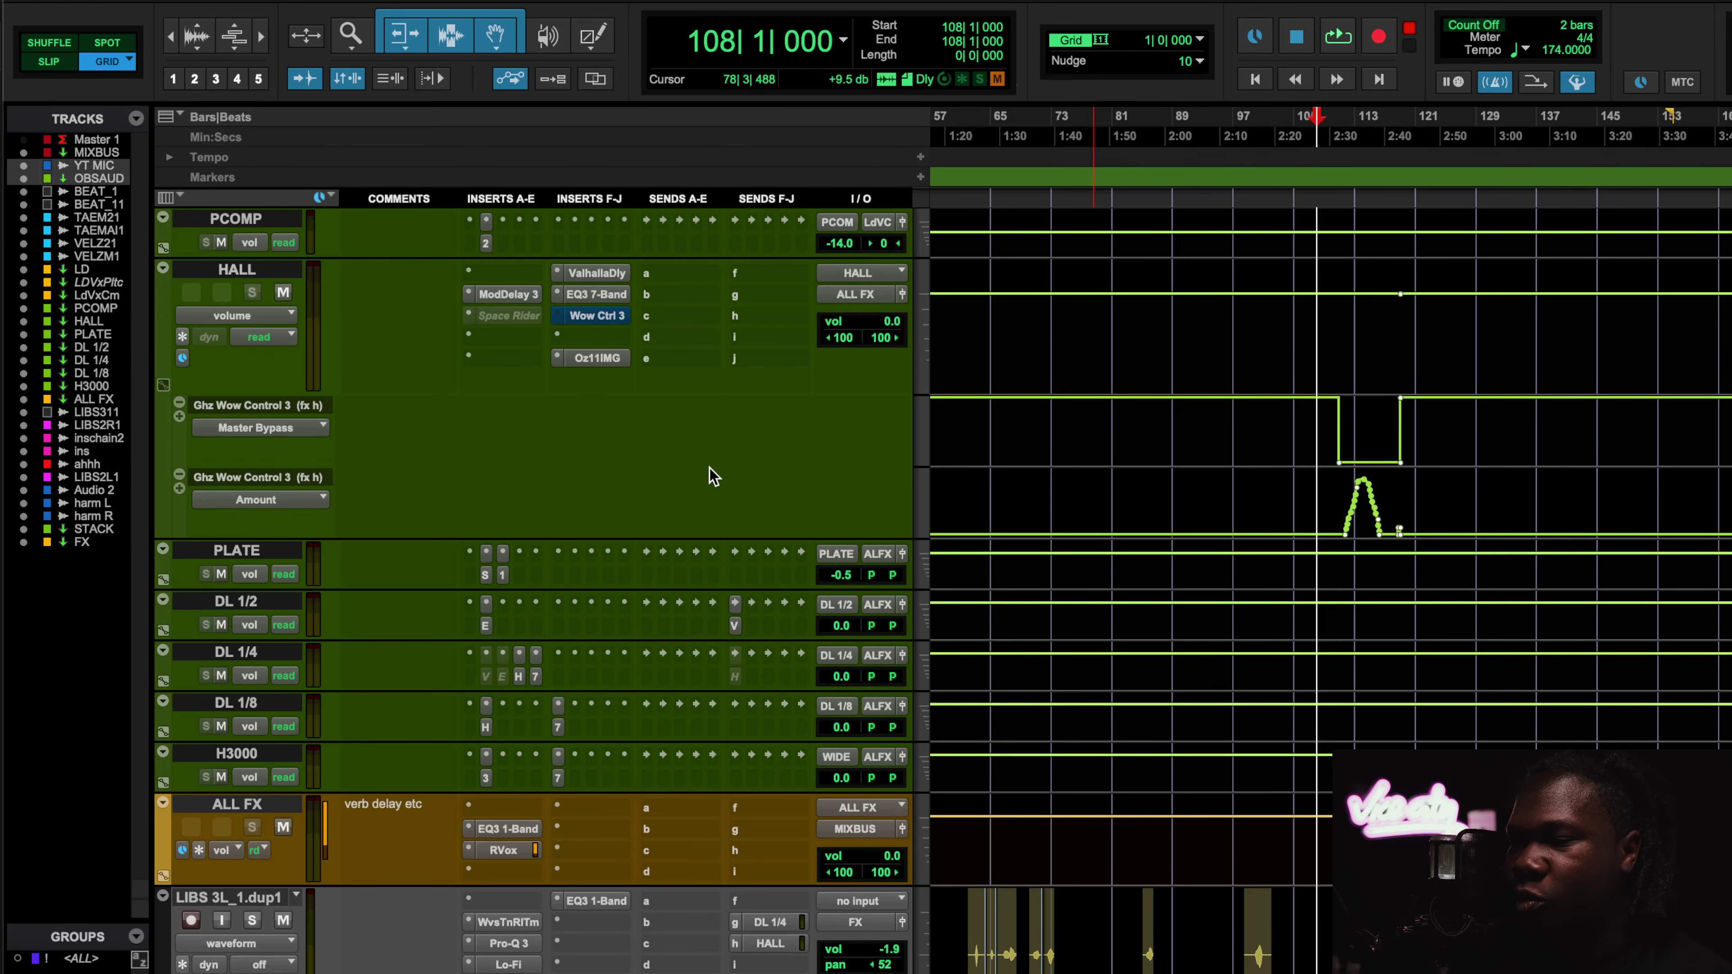
Move the playback start to bar 59, at the ahhh vocal clip with the raised DL 1/4 send automation.
{"action": "scroll", "coordinate": [910, 776], "scroll_direction": "down", "scroll_amount": 10}
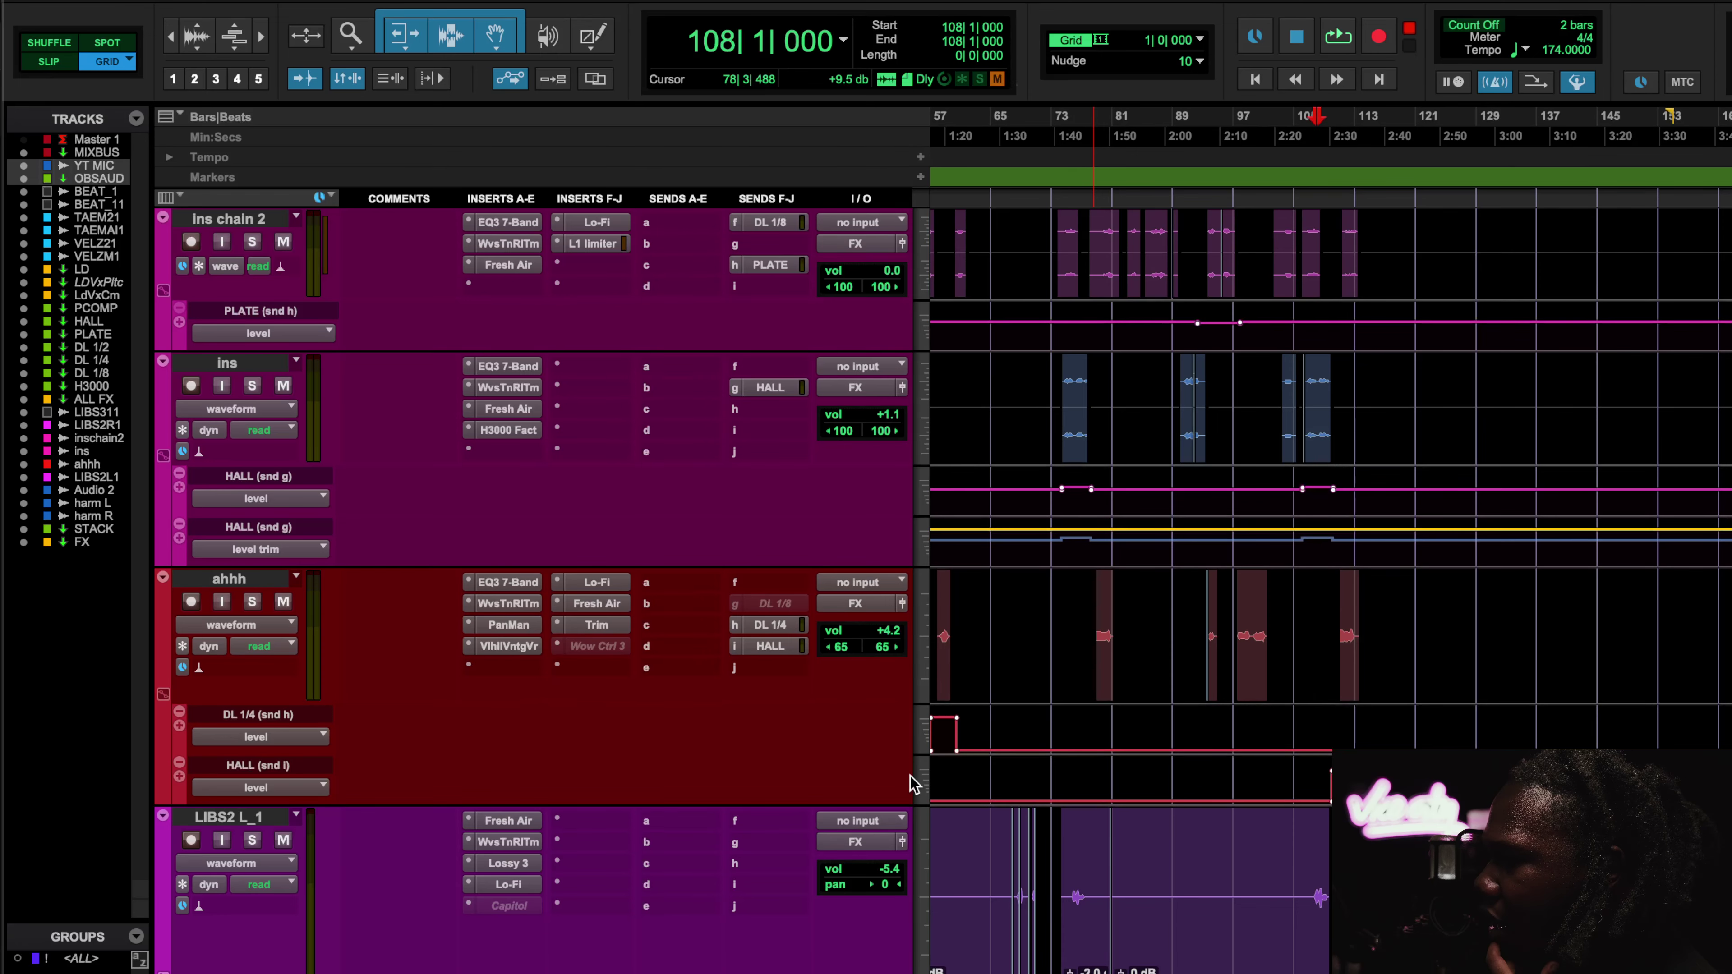
{"action": "scroll", "coordinate": [1074, 771], "scroll_direction": "left", "scroll_amount": 5}
{"action": "scroll", "coordinate": [1074, 771], "scroll_direction": "down", "scroll_amount": 3}
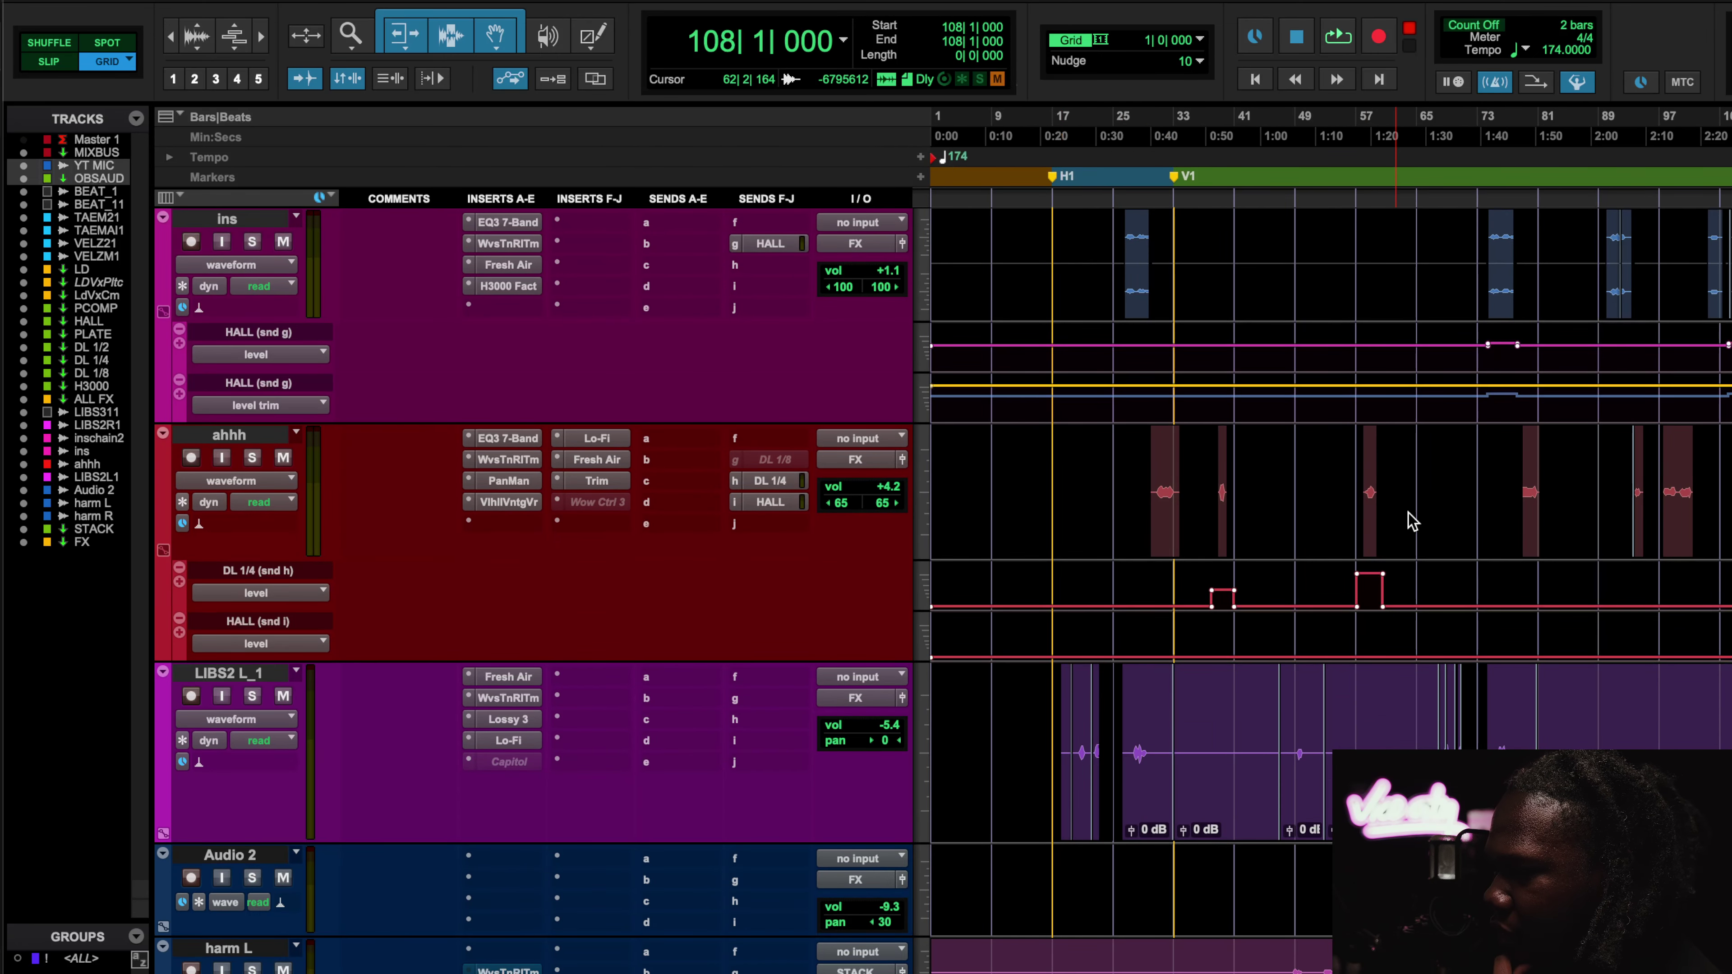
{"action": "left_click", "coordinate": [1372, 135]}
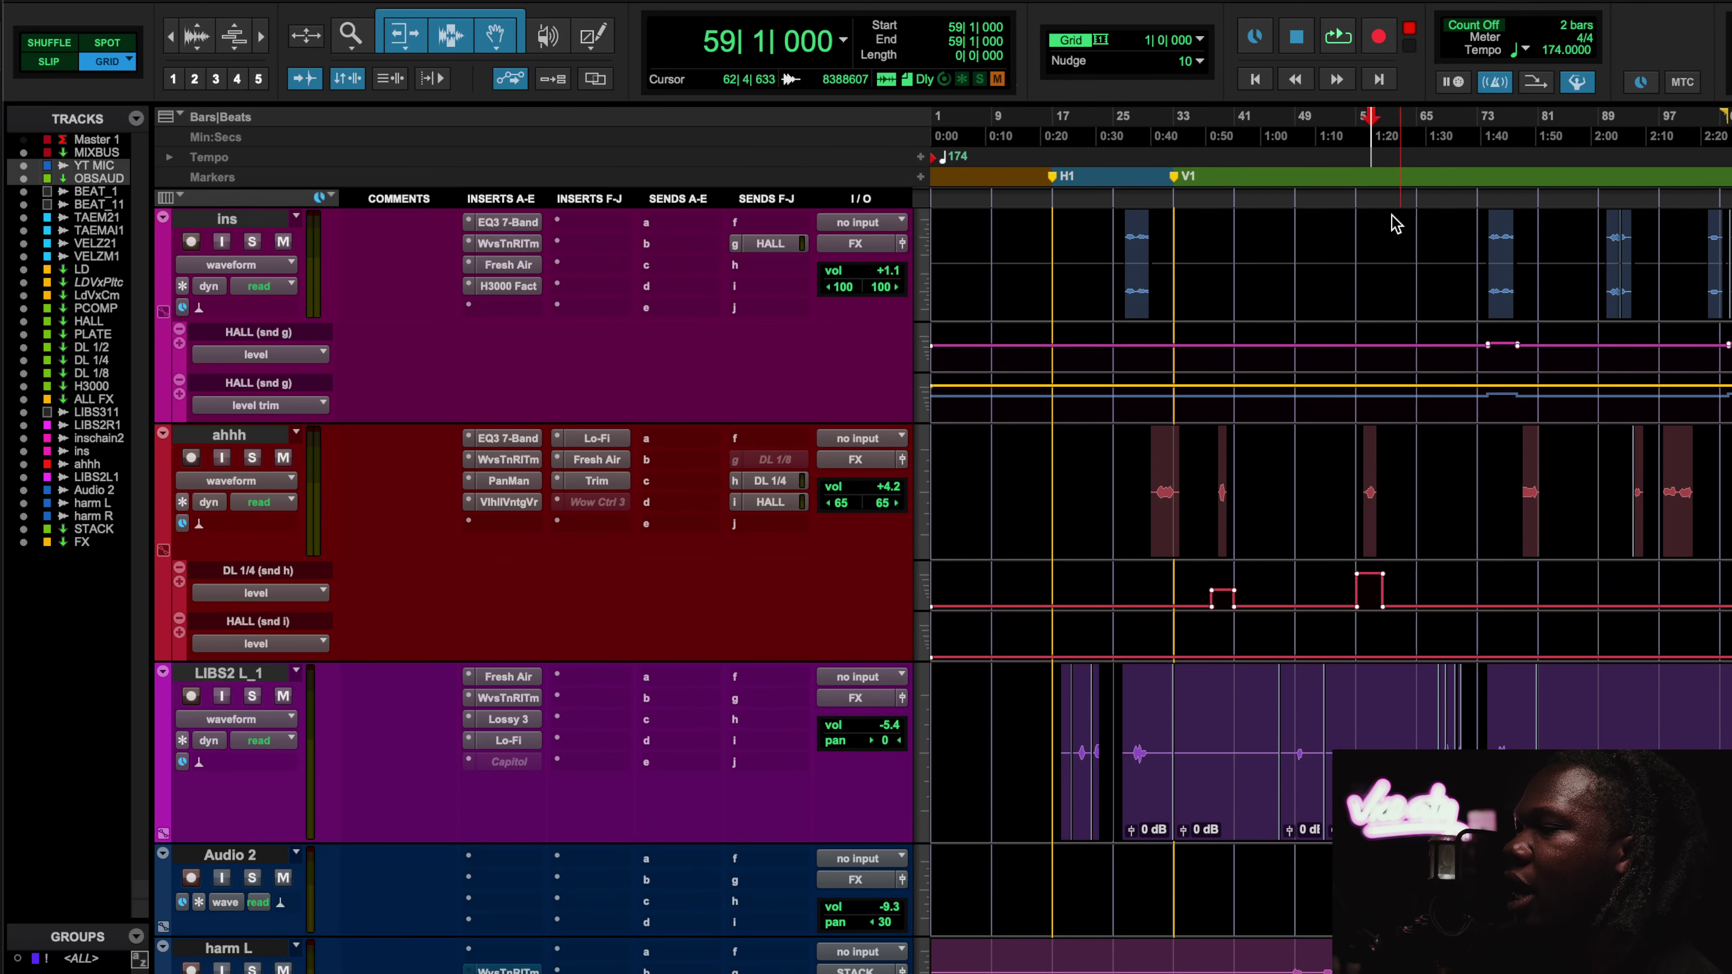
Move the playback start to bar 56, enable the ahhh track's bypassed Wow Control 3, and review its settings.
{"action": "left_click", "coordinate": [1349, 135]}
{"action": "left_click", "coordinate": [614, 502], "text": "ctrl+super"}
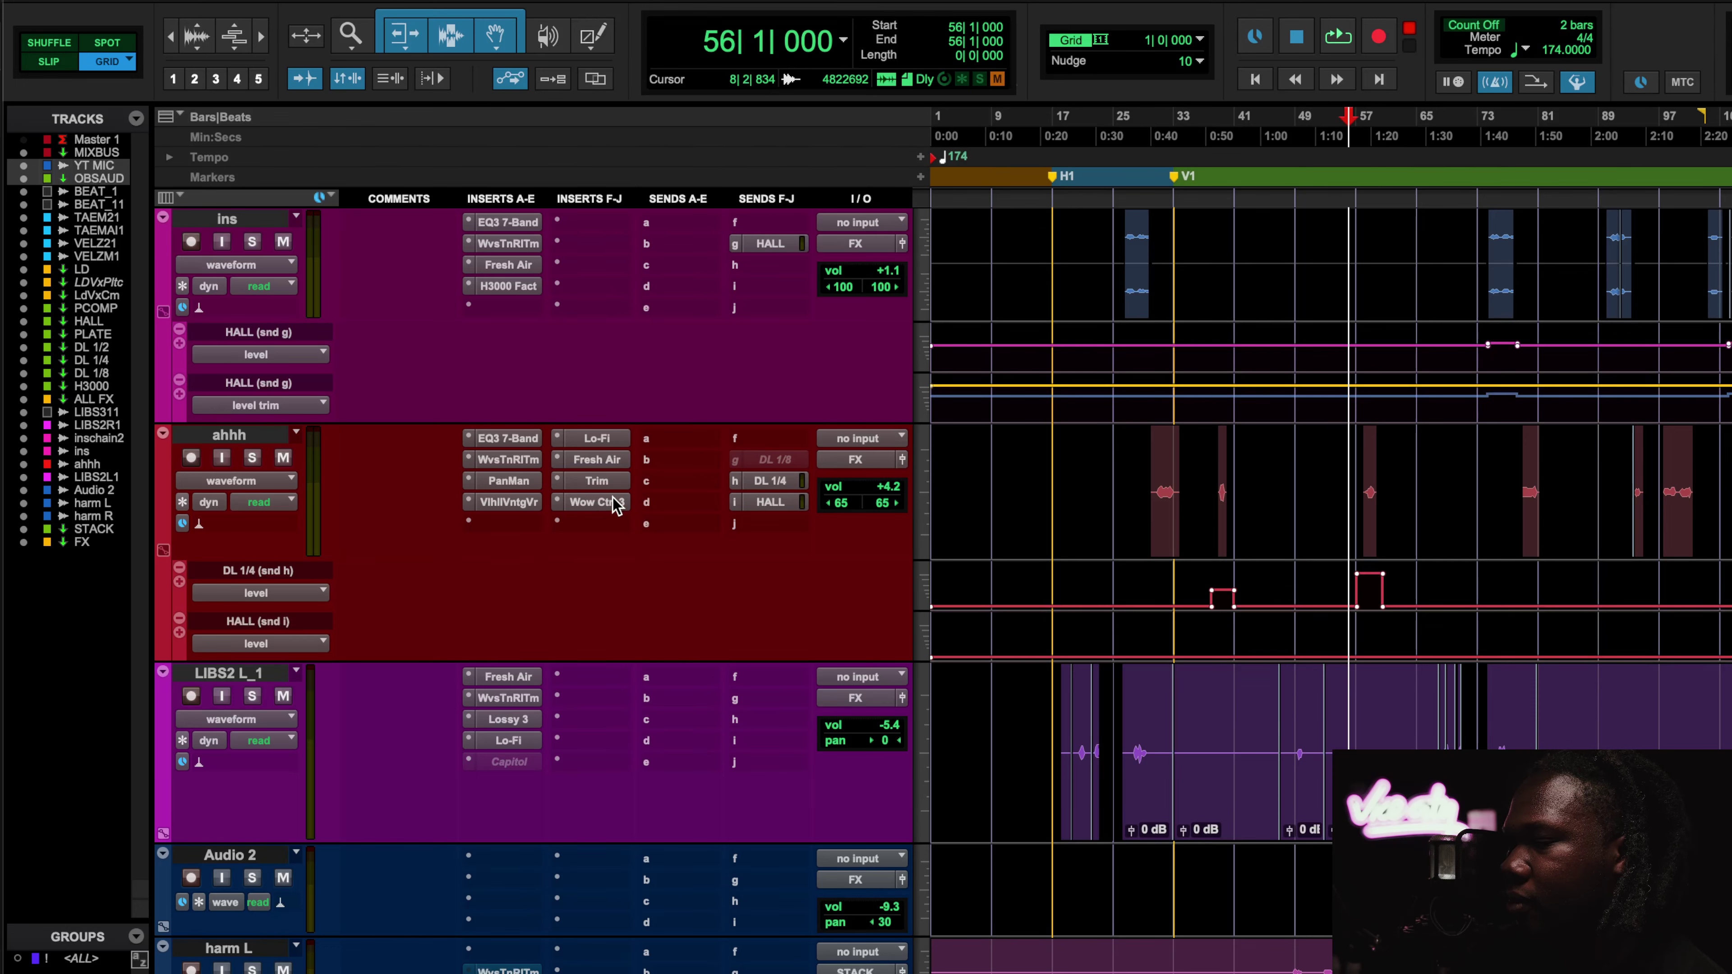
{"action": "left_click", "coordinate": [616, 503]}
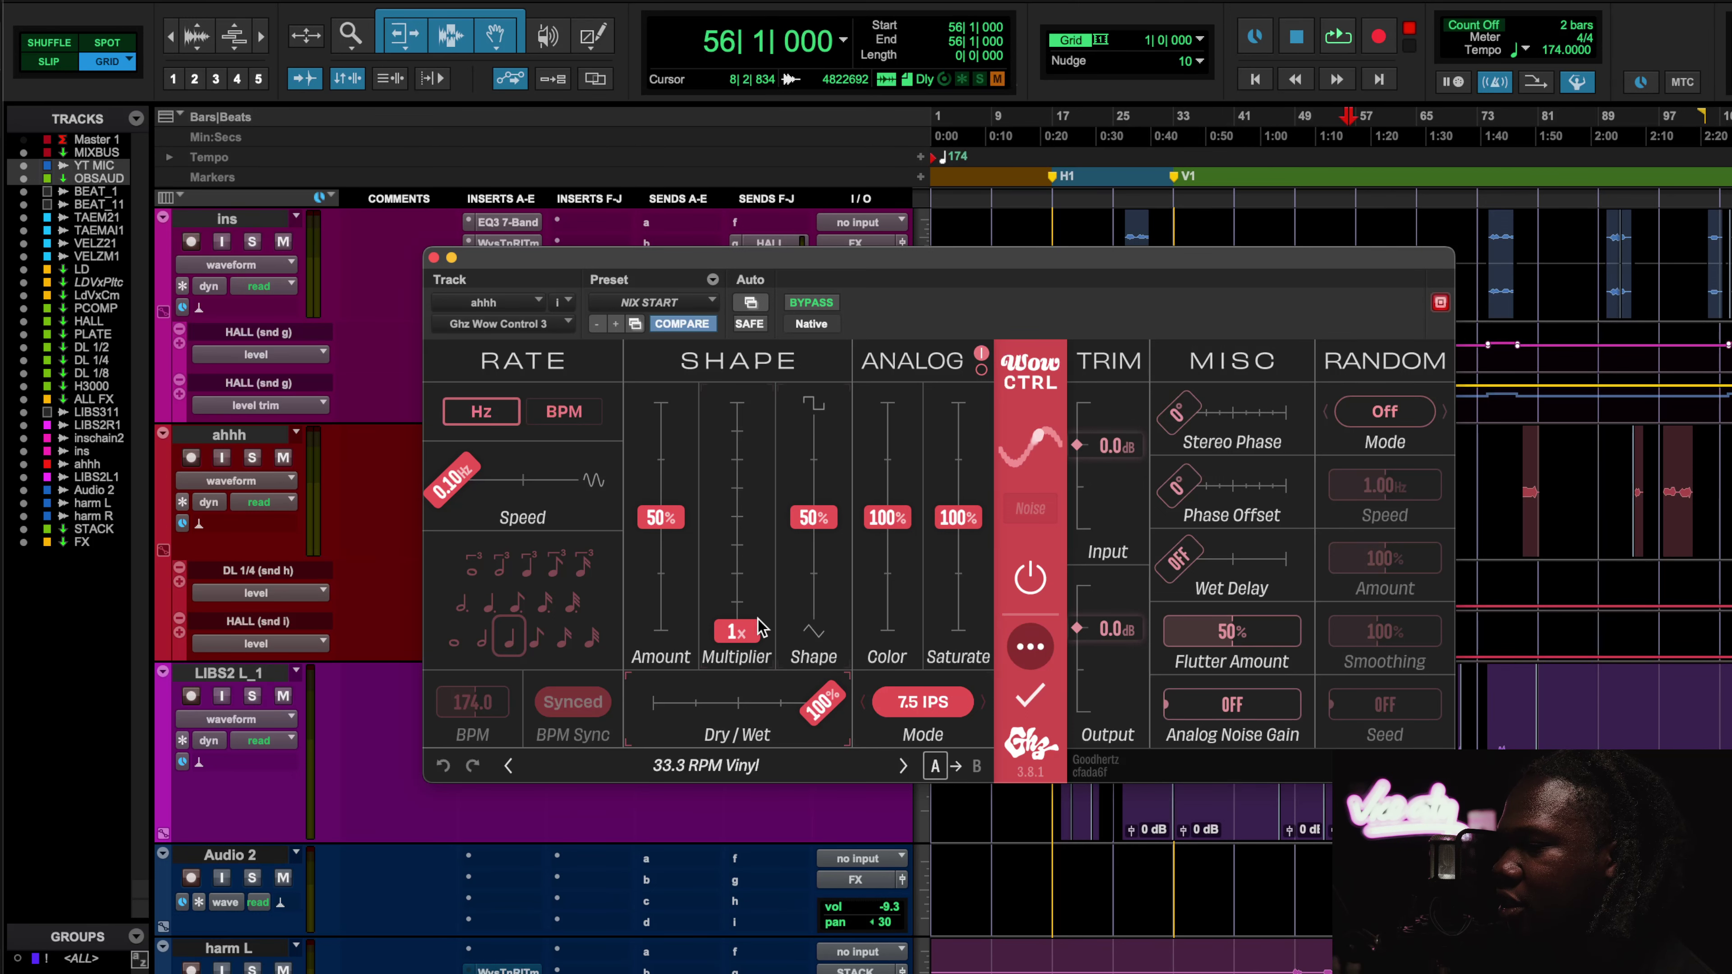
{"action": "left_click", "coordinate": [434, 258]}
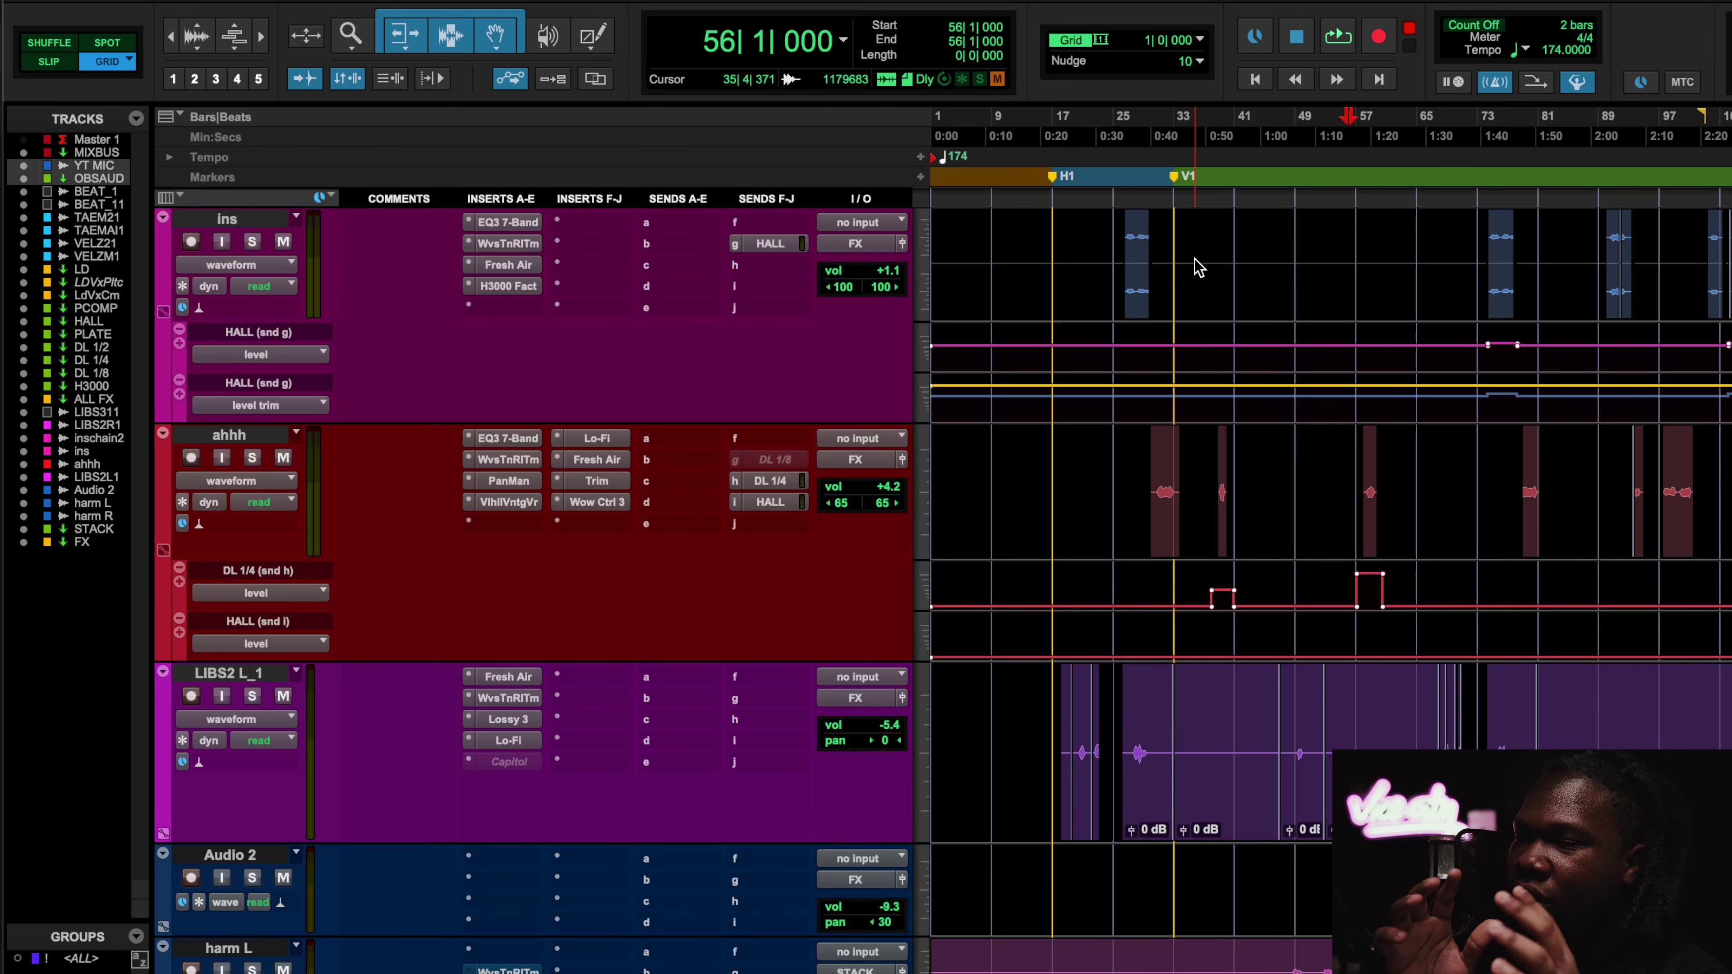
Play the ahhh clip from bar 56 with Wow Control 3 active and bypassed to compare the sound.
{"action": "key", "text": "space"}
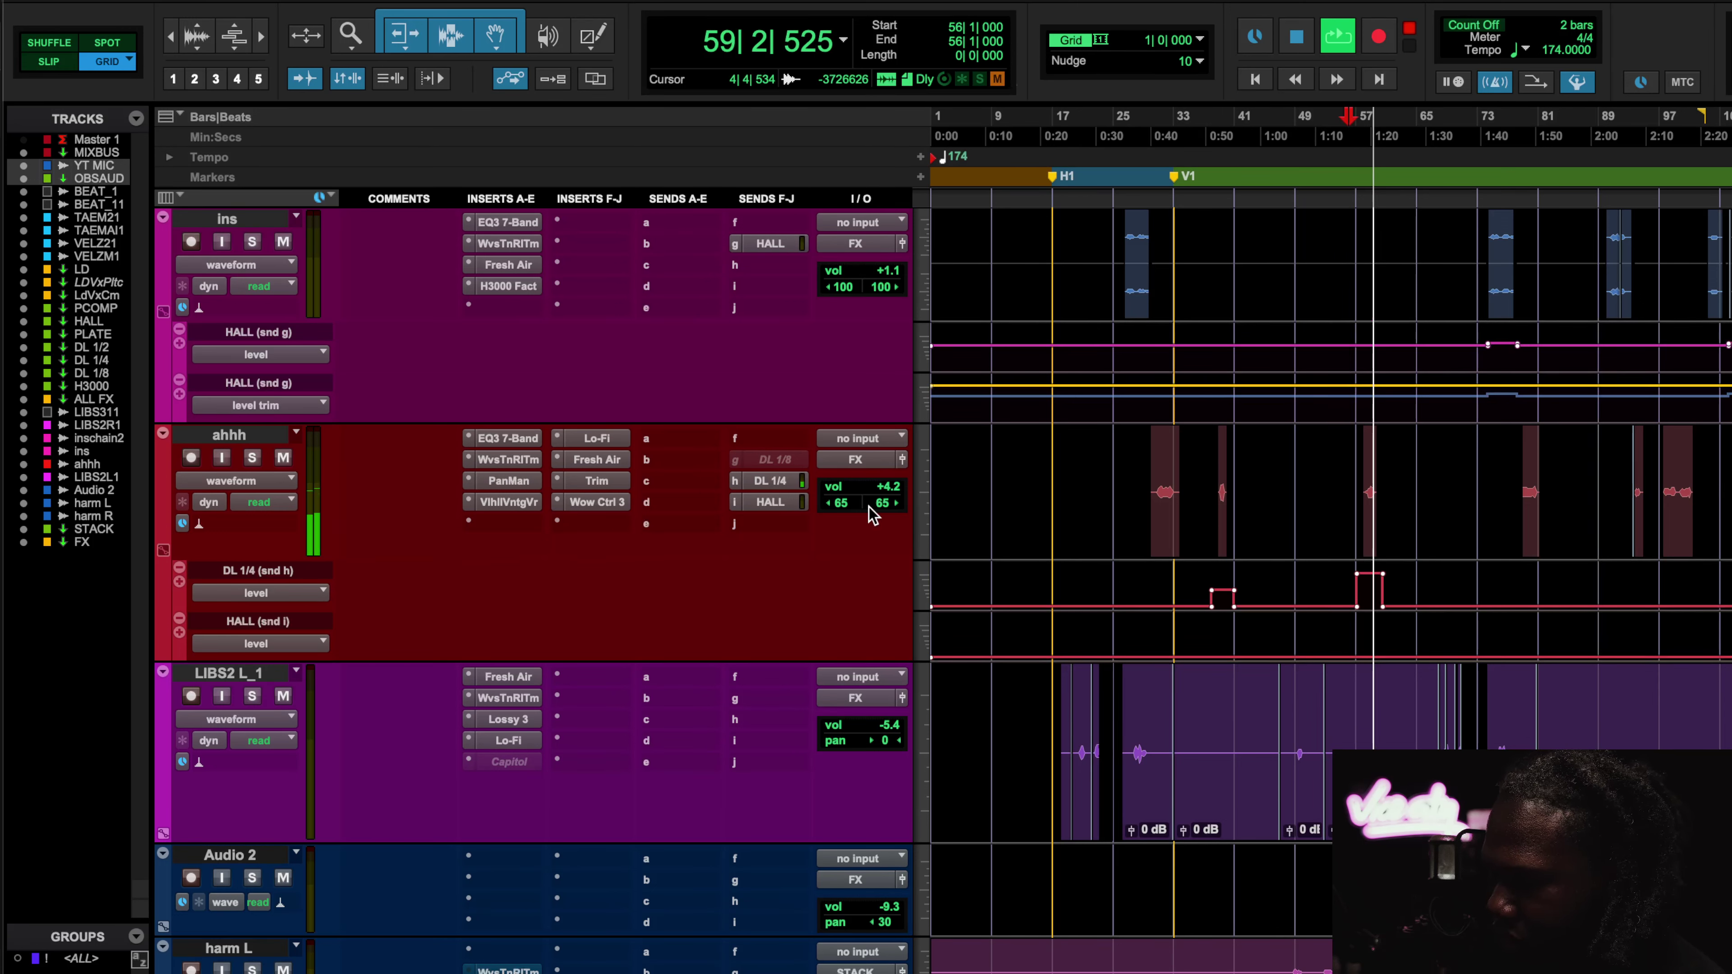
{"action": "key", "text": "space"}
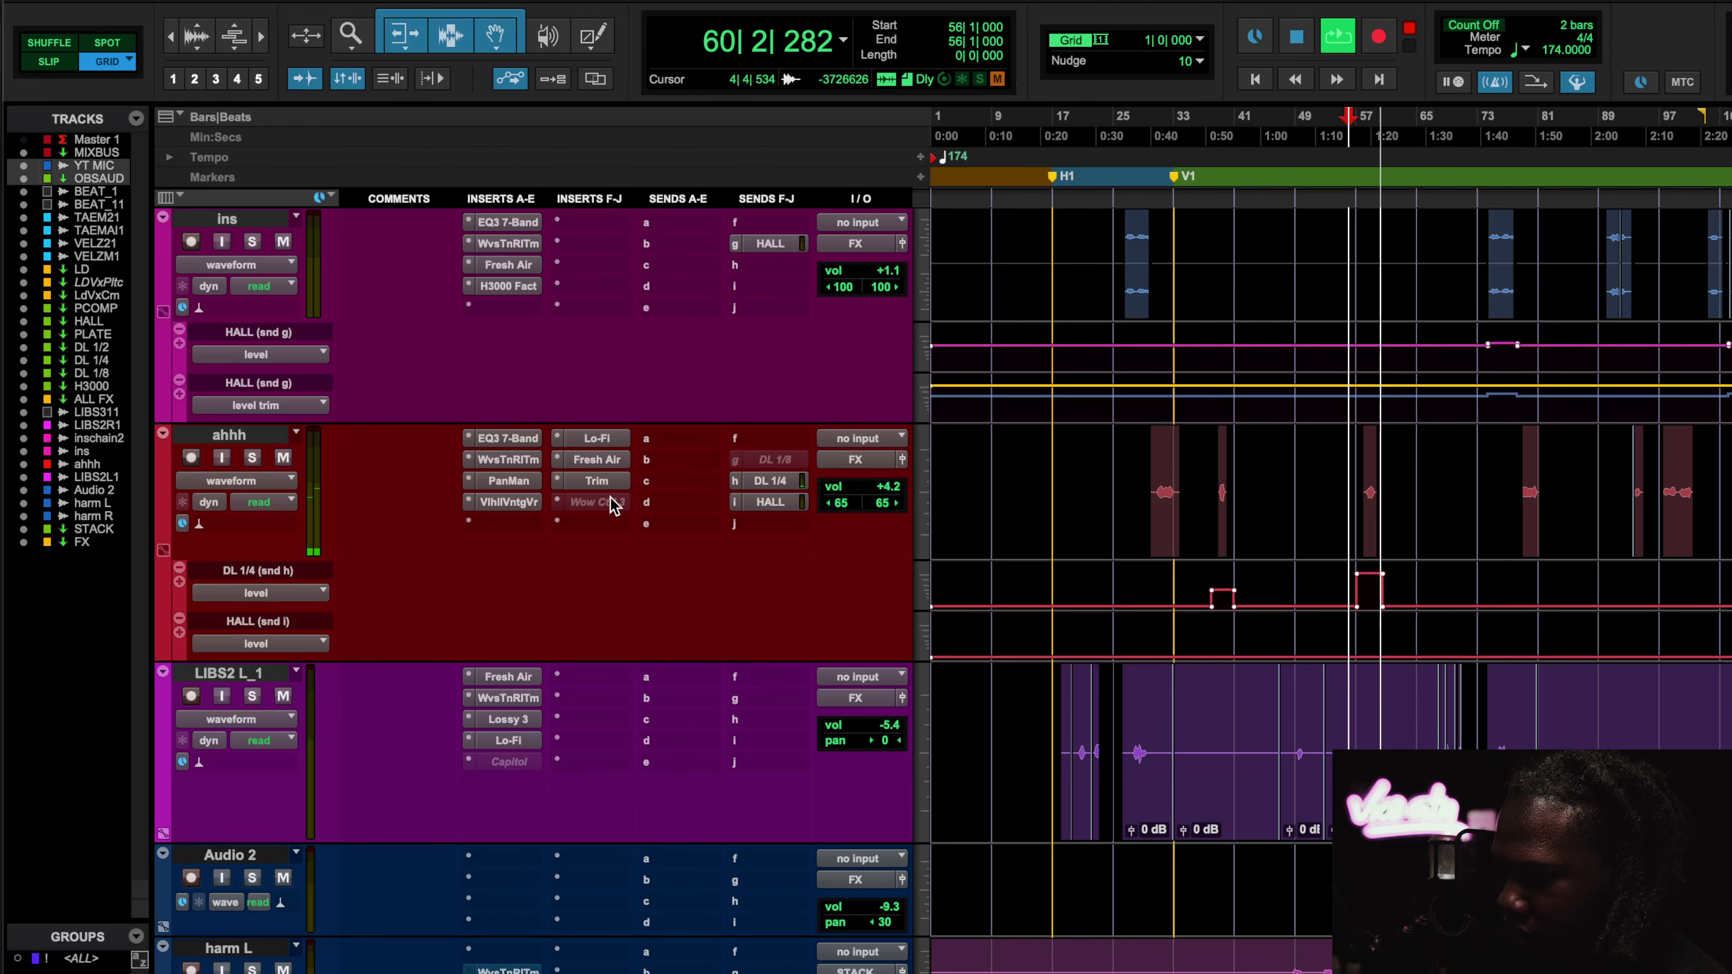
{"action": "key", "text": "space"}
Set Amount to 58% in the ahhh track's Wow Control 3 while playing from bar 56, and close the window.
{"action": "left_click", "coordinate": [613, 508]}
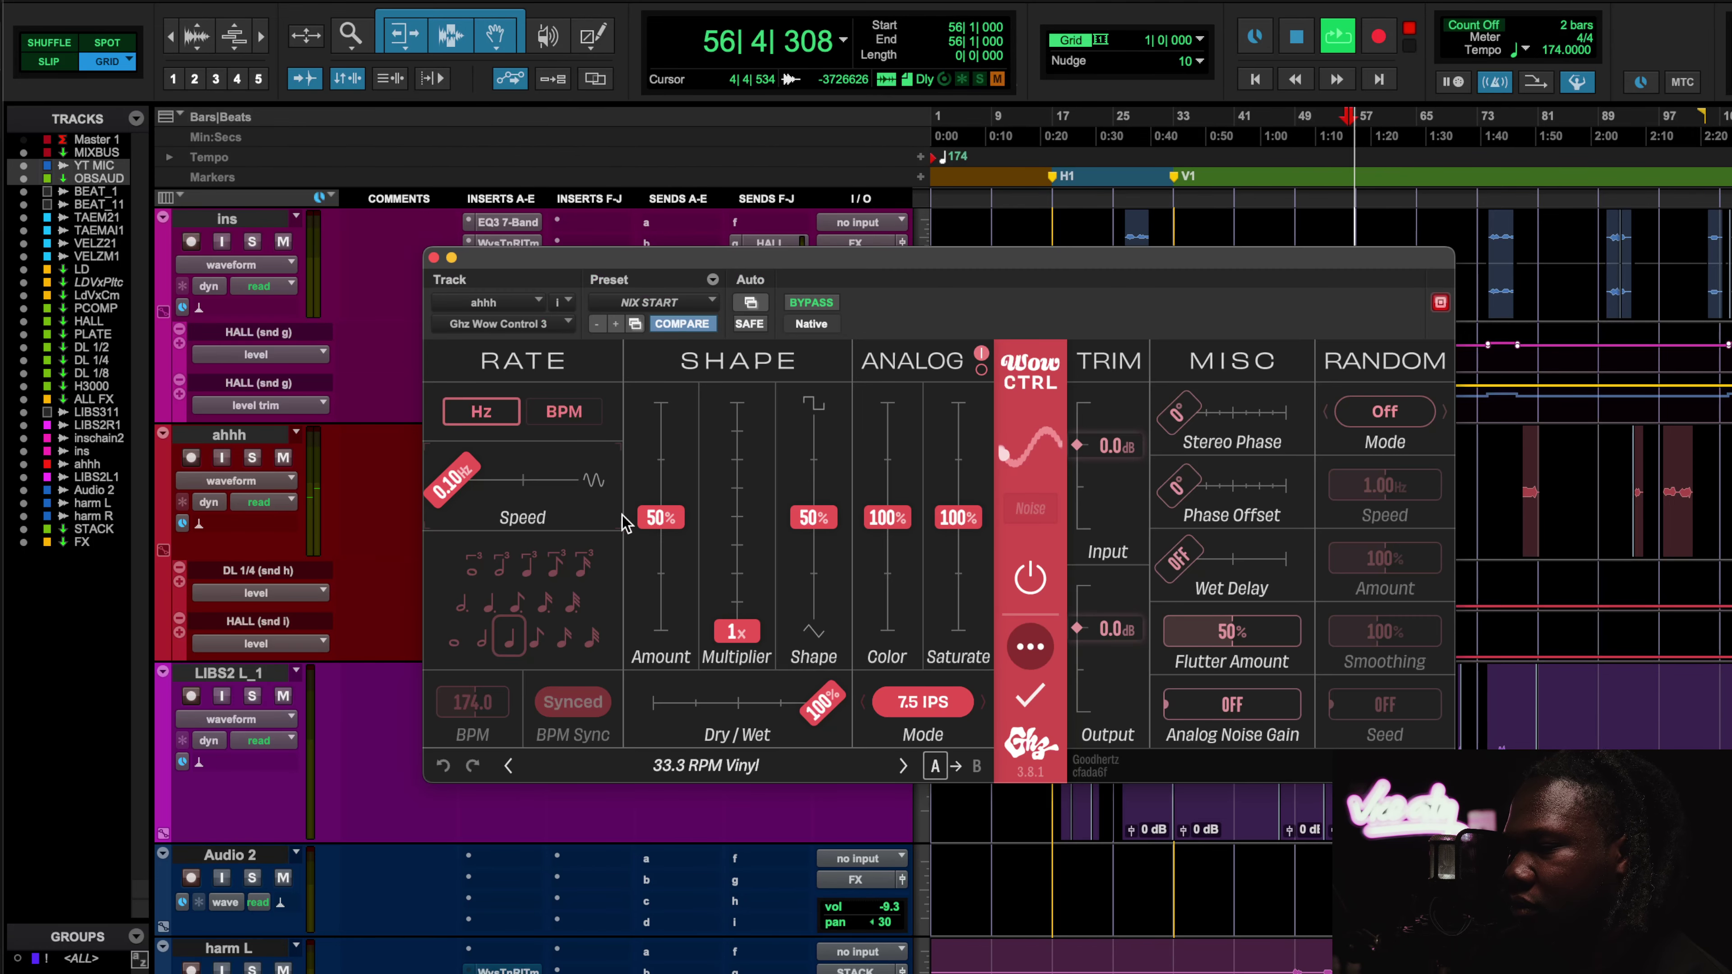
{"action": "left_click_drag", "start_coordinate": [638, 530], "coordinate": [654, 513]}
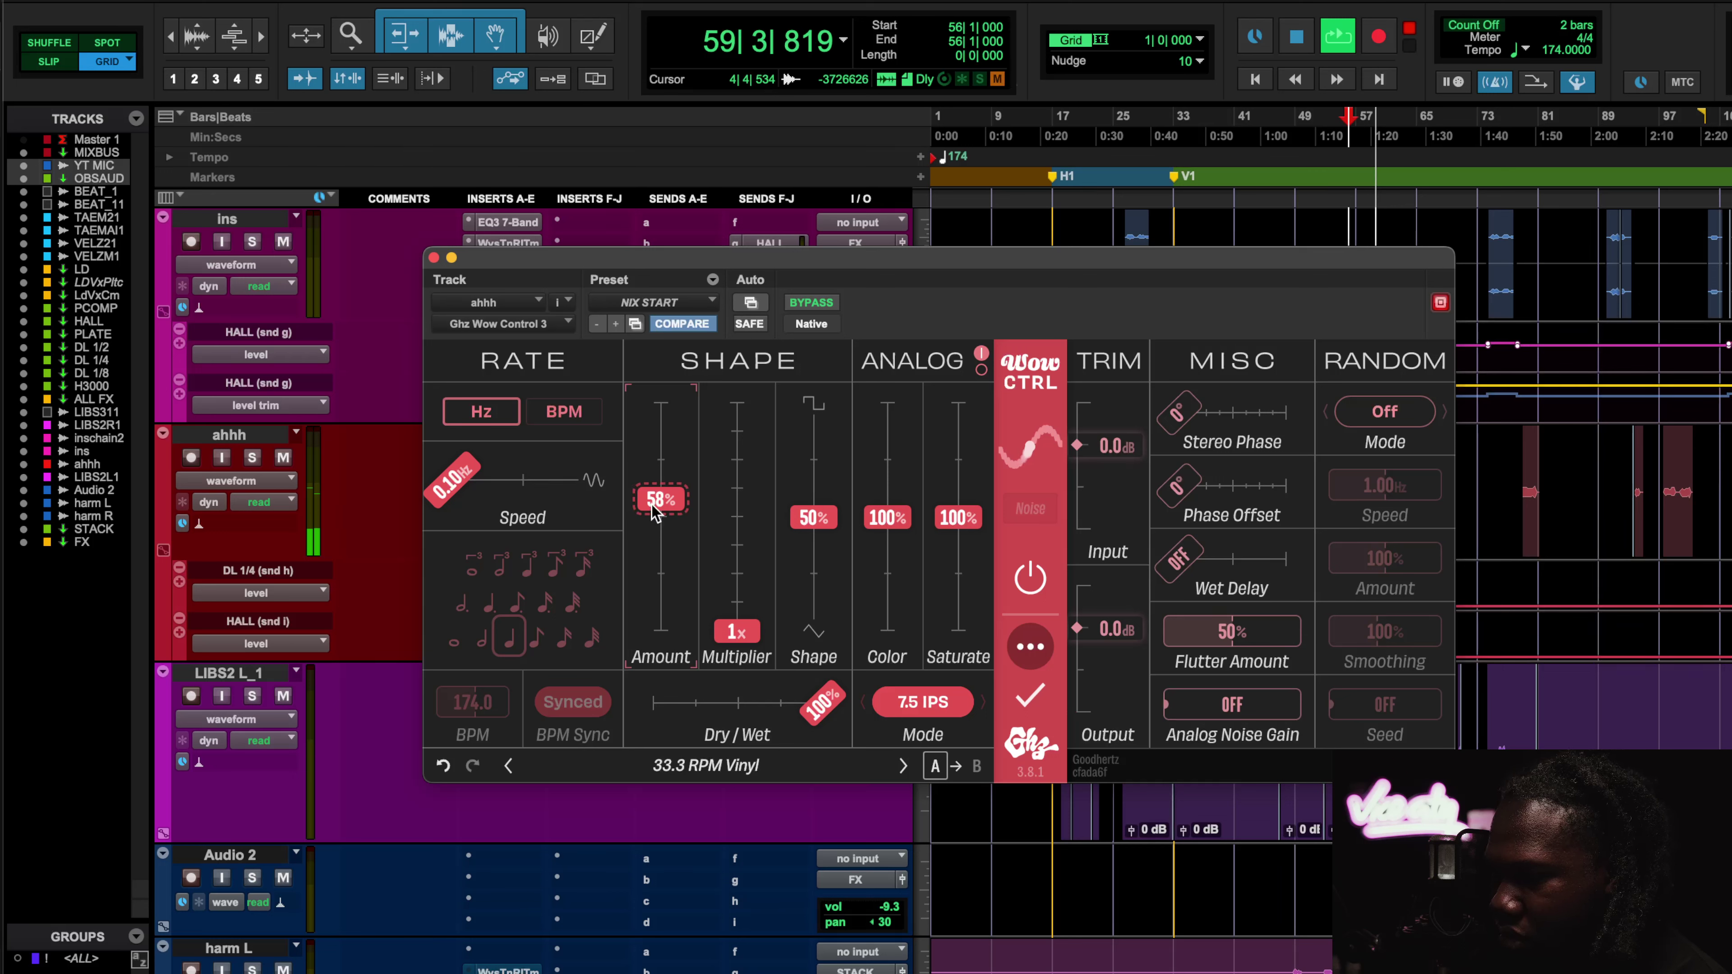
{"action": "key", "text": "space"}
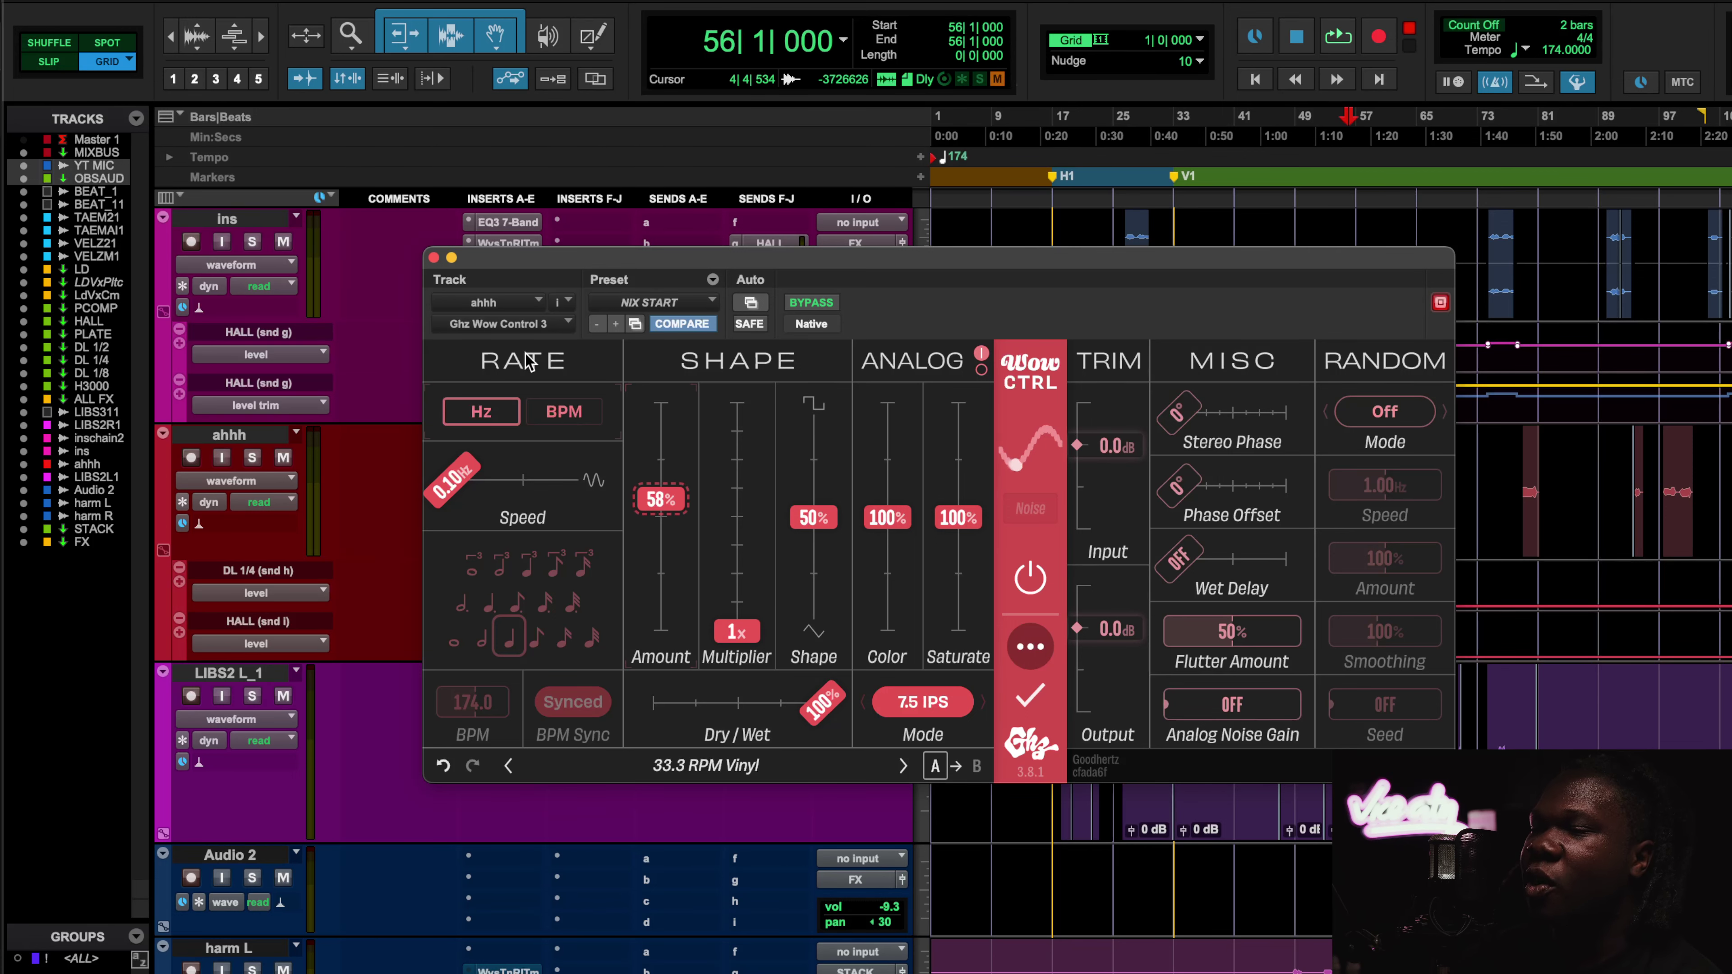
{"action": "left_click", "coordinate": [435, 258]}
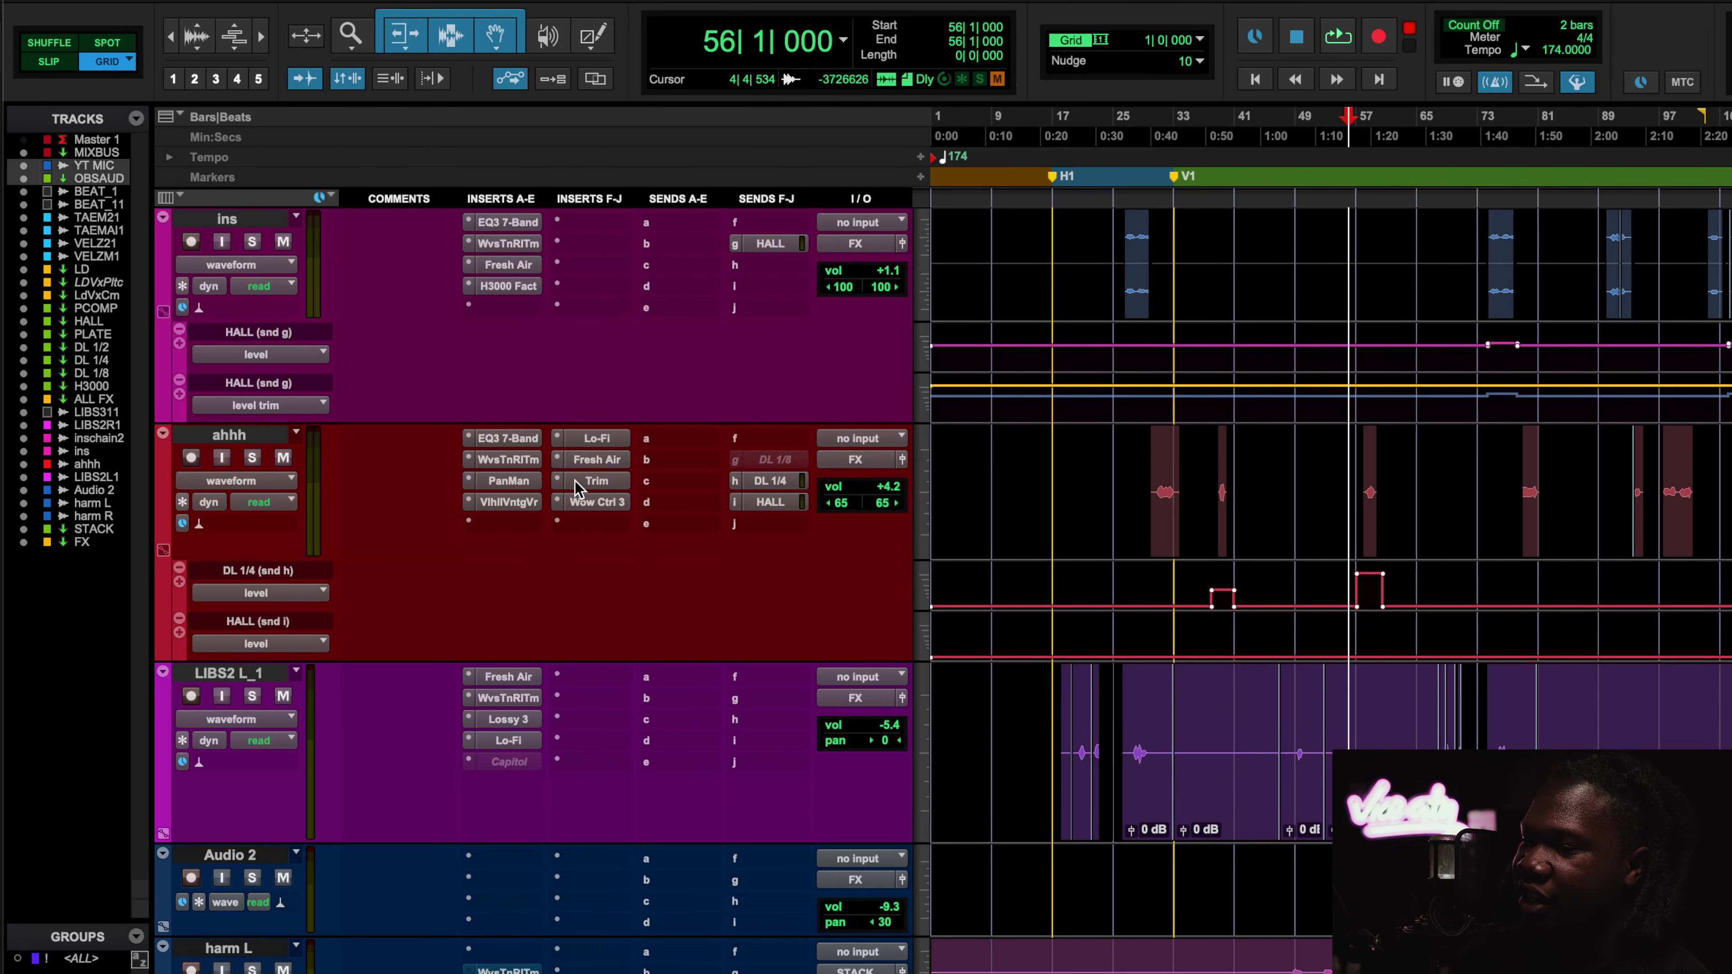
Examine the ahhh track's Waves Tune Real-Time settings and look over the other tracks in the session.
{"action": "left_click", "coordinate": [532, 460]}
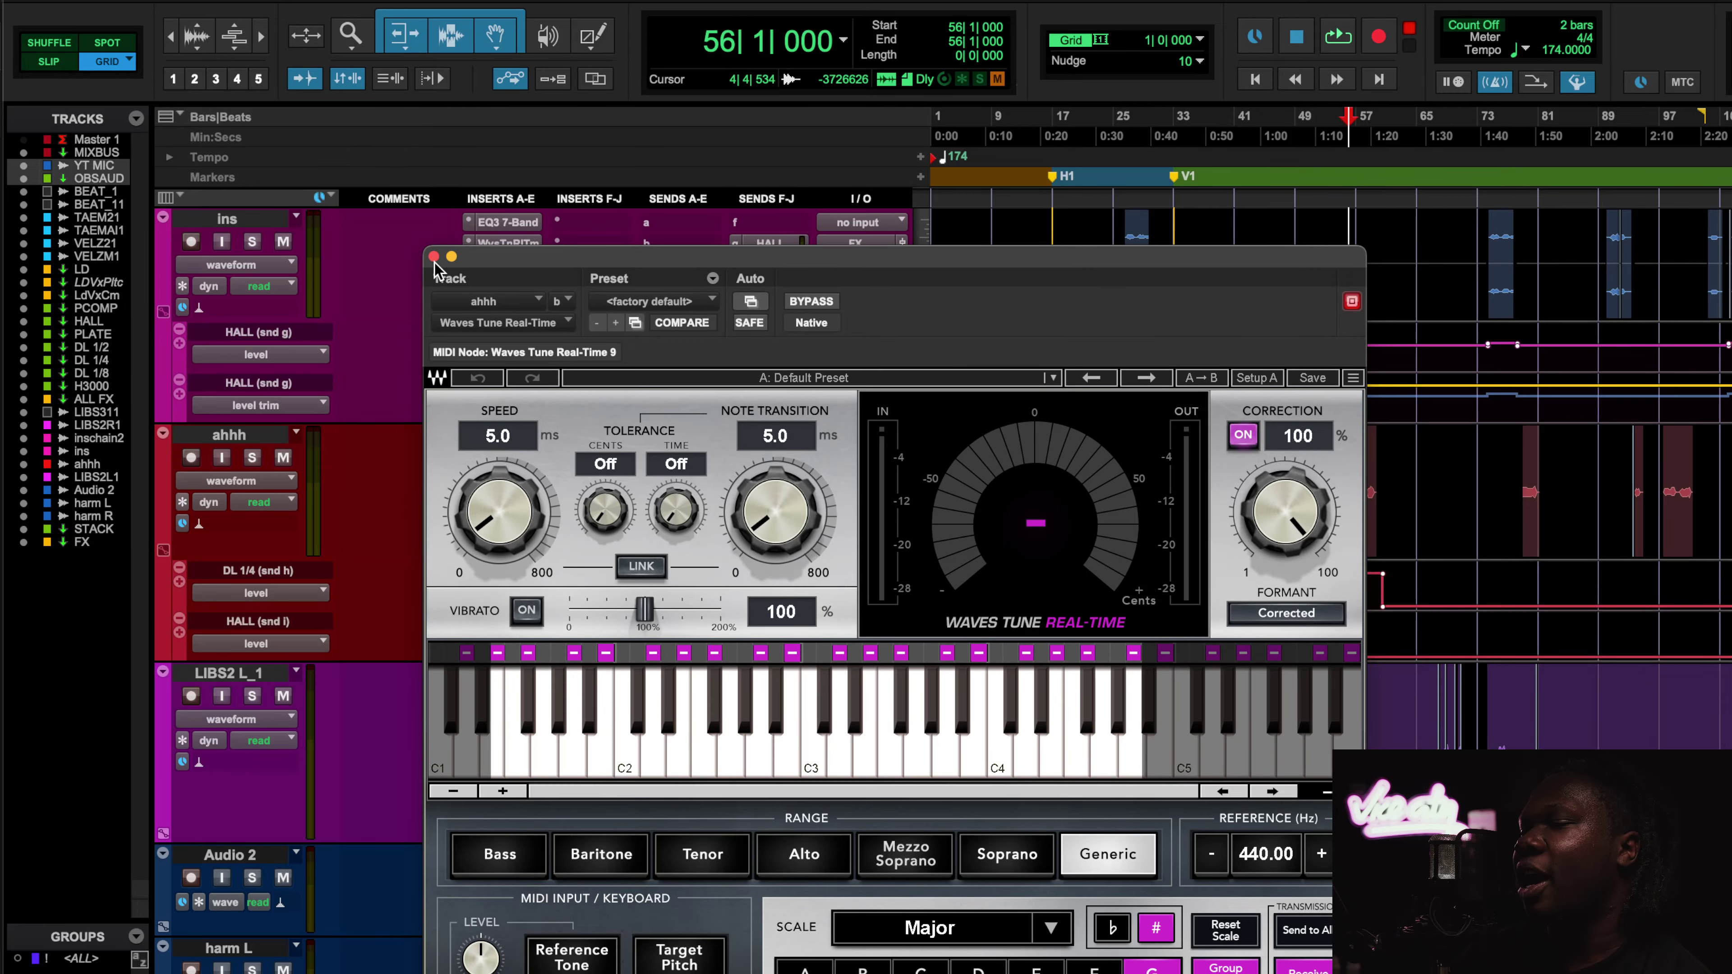
{"action": "left_click", "coordinate": [435, 257]}
{"action": "scroll", "coordinate": [437, 433], "scroll_direction": "up", "scroll_amount": 10}
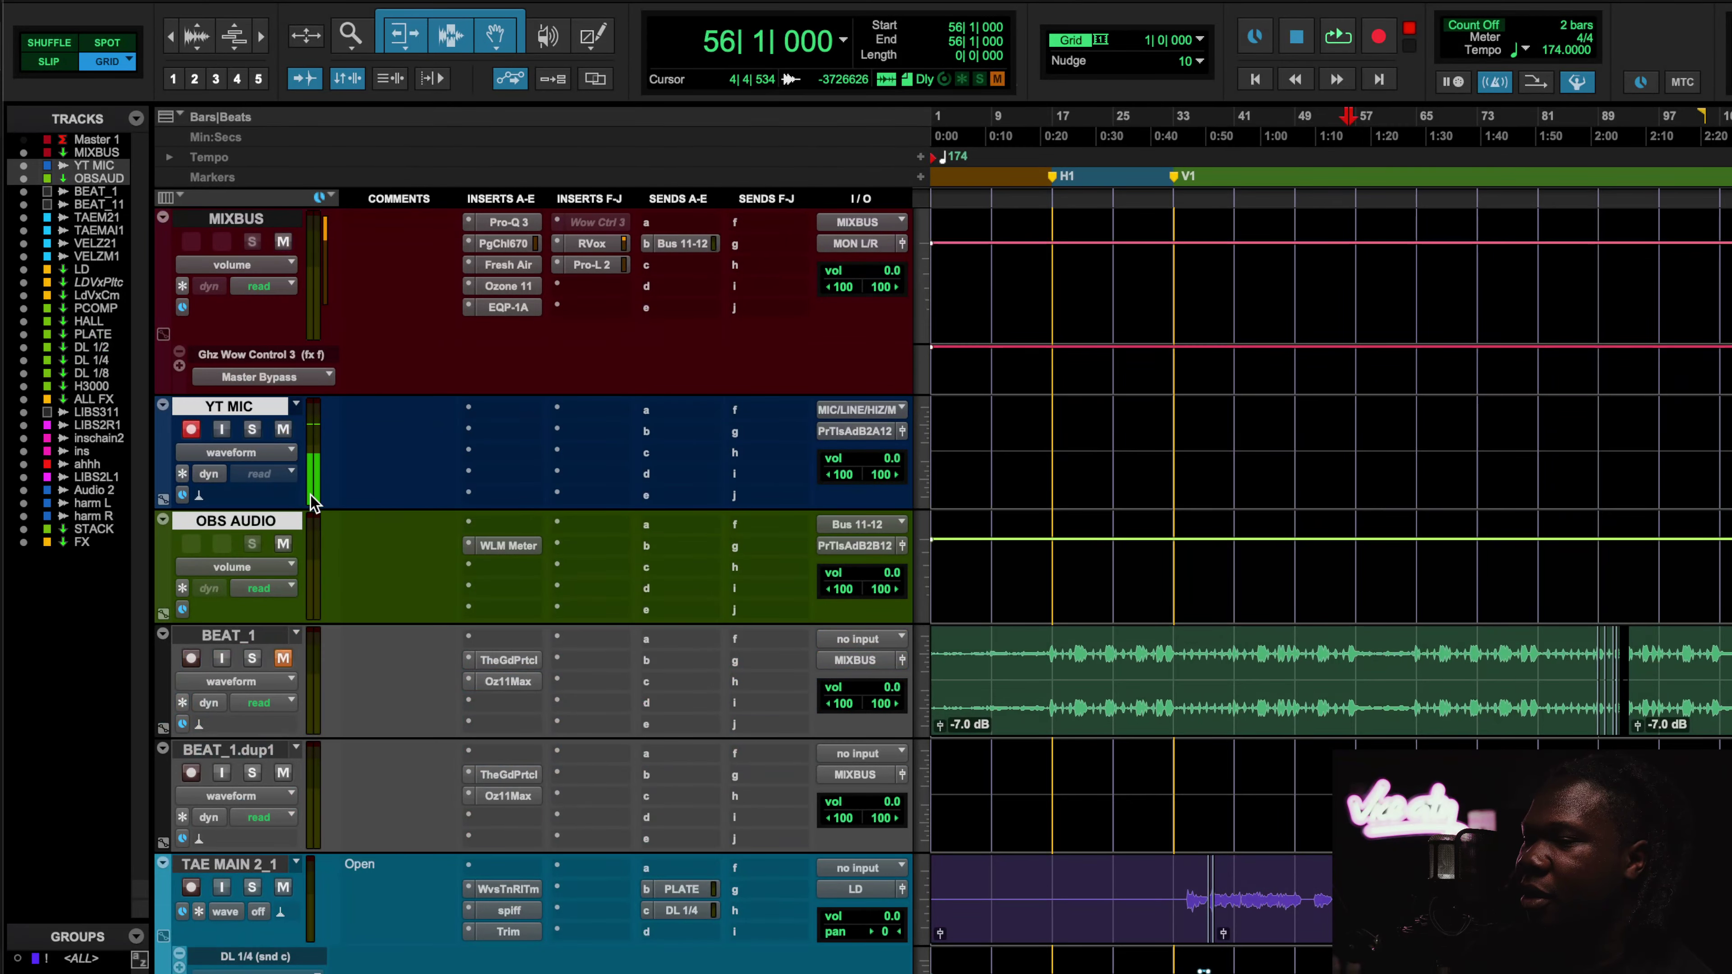
{"action": "scroll", "coordinate": [976, 730], "scroll_direction": "down", "scroll_amount": 10}
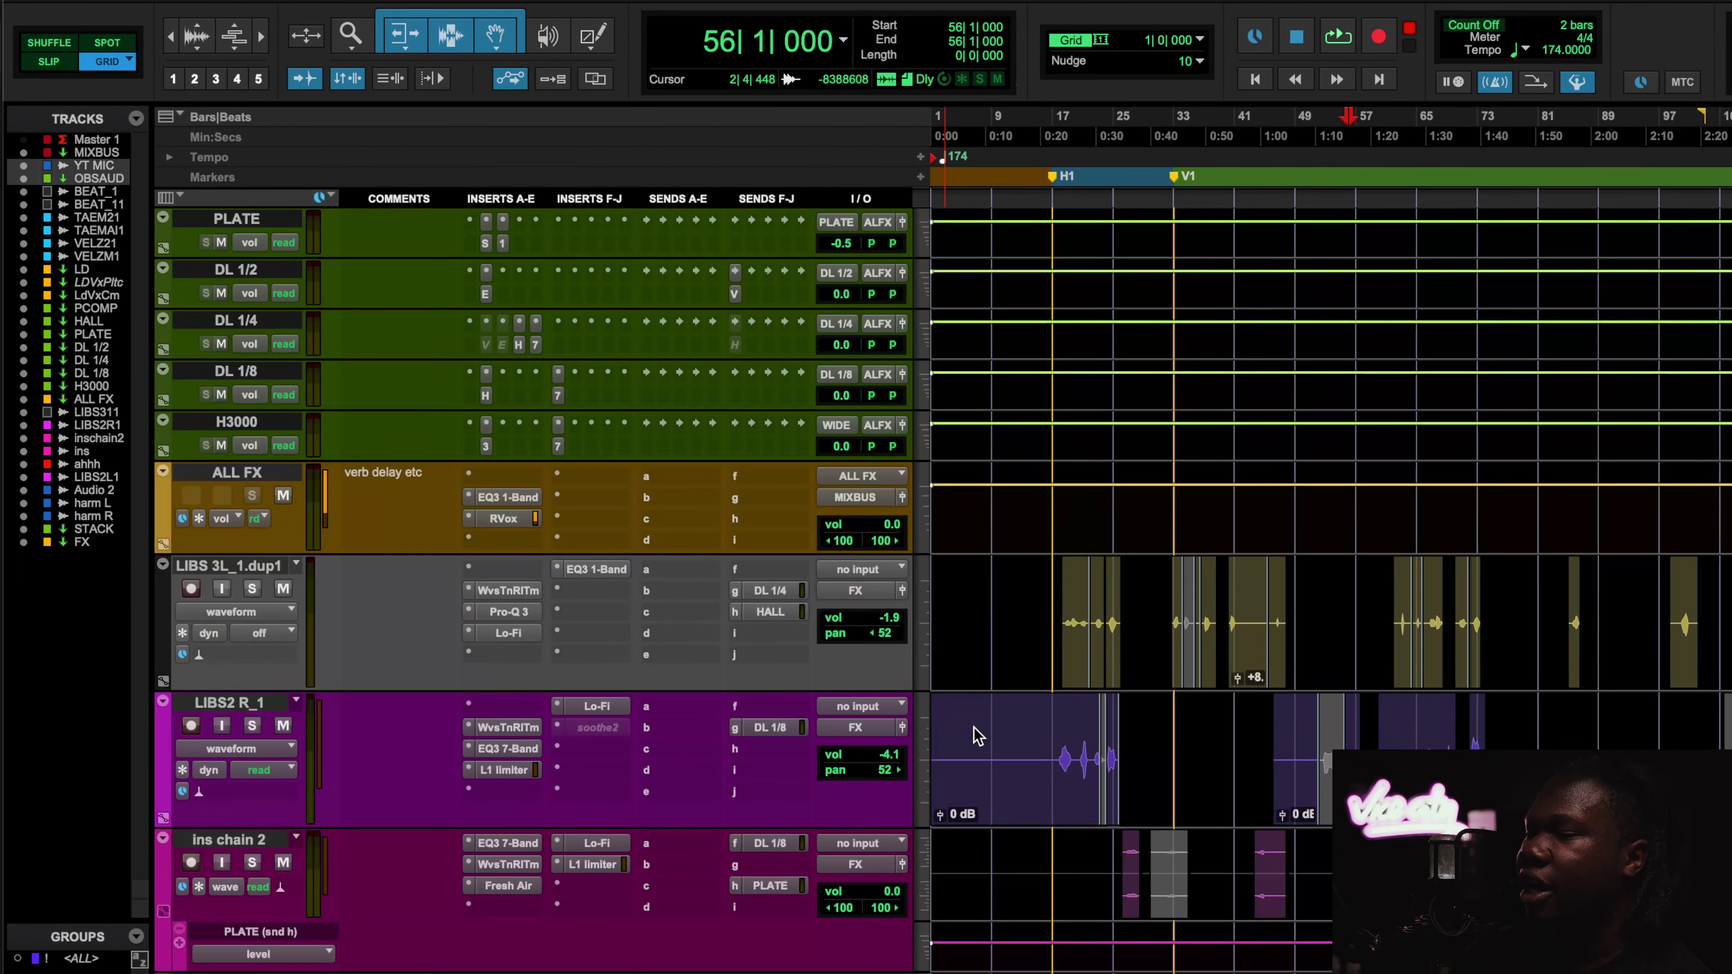
{"action": "scroll", "coordinate": [975, 730], "scroll_direction": "down", "scroll_amount": 5}
Play from bar 56 and lower the ahhh track's volume to +0.6 dB.
{"action": "key", "text": "space"}
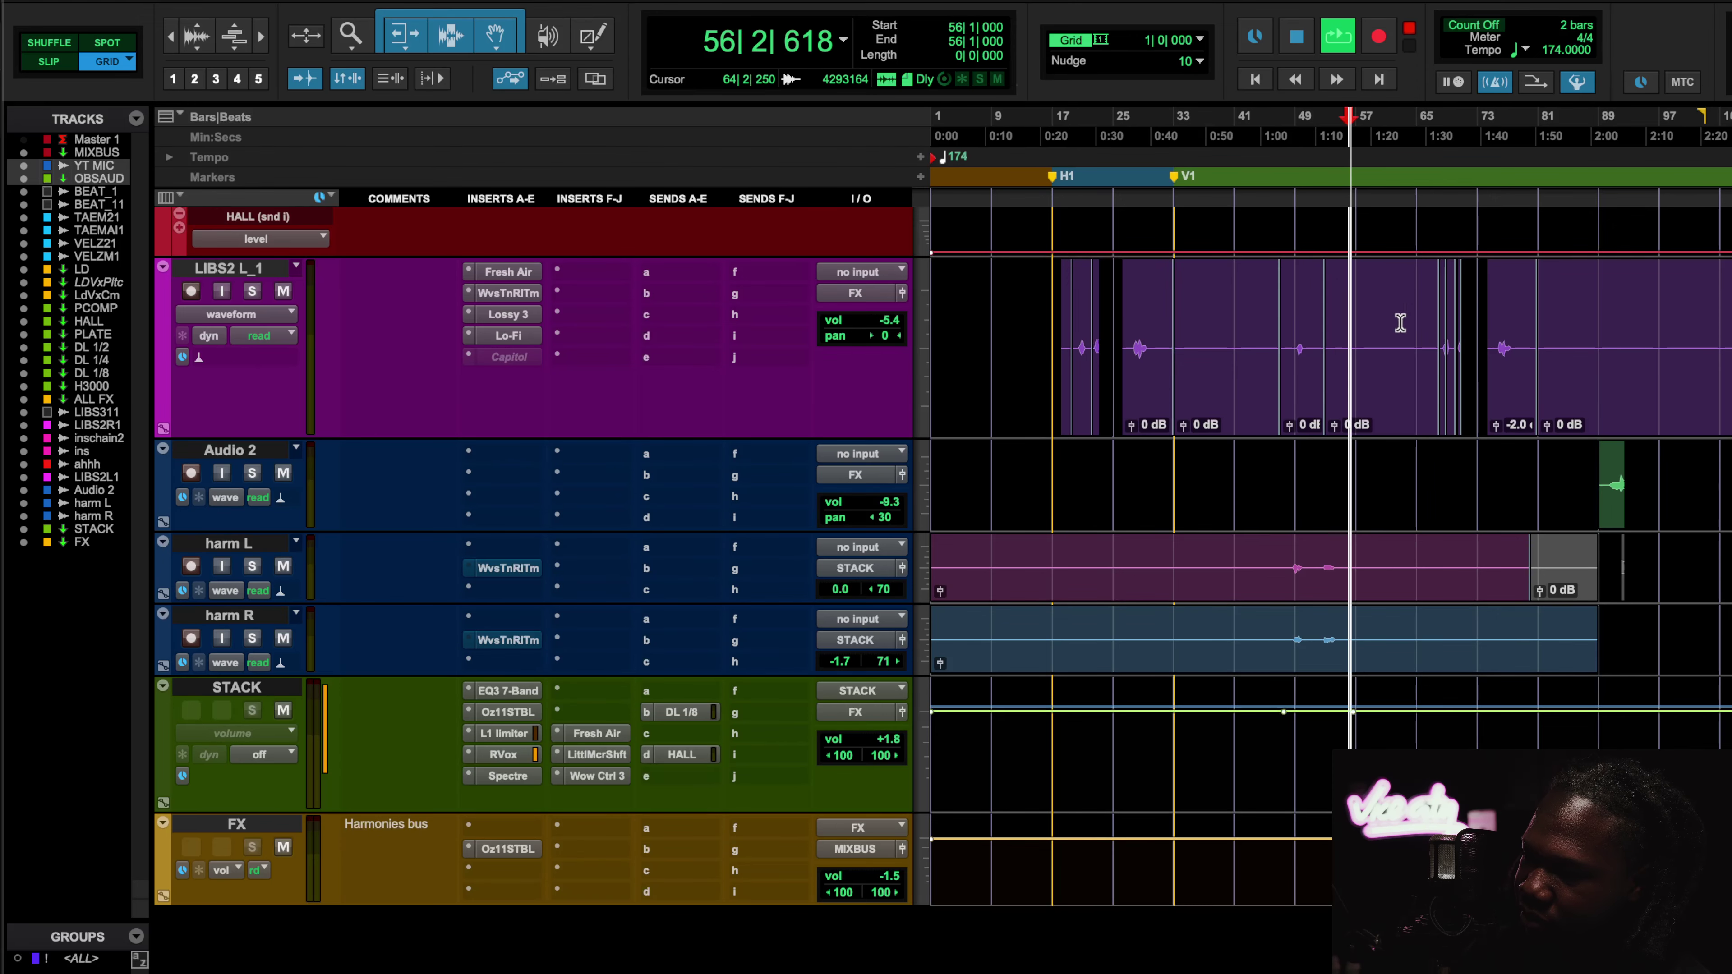
{"action": "scroll", "coordinate": [1379, 355], "scroll_direction": "up", "scroll_amount": 6}
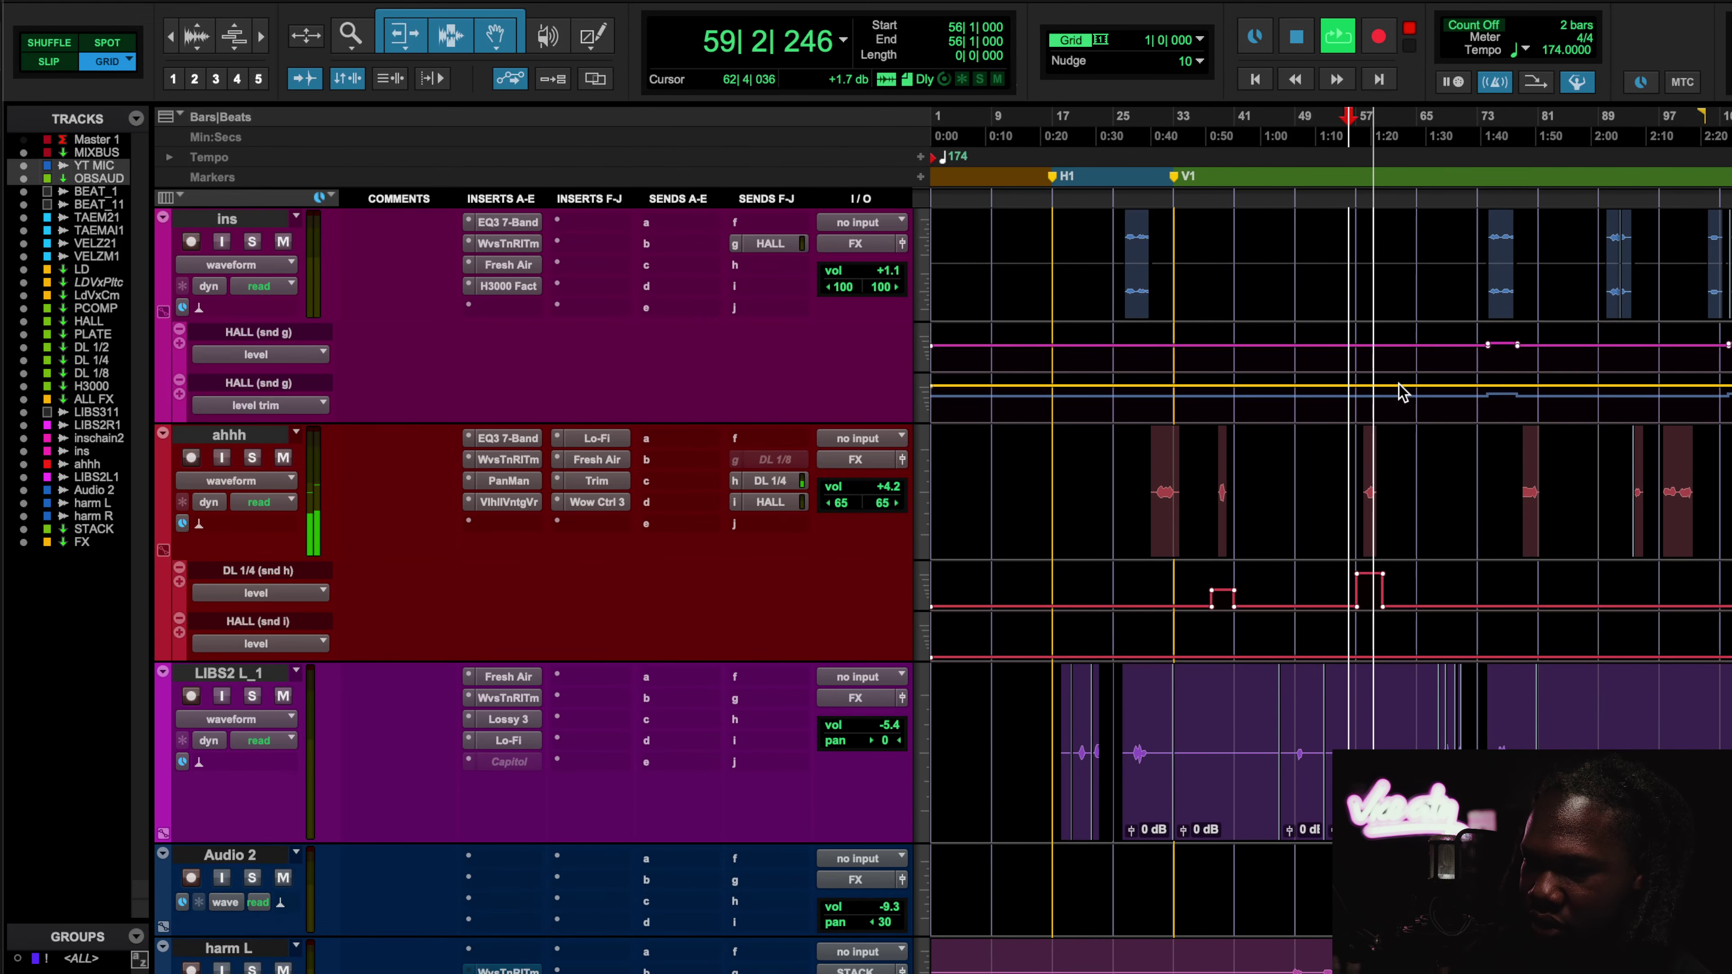
{"action": "left_click", "coordinate": [871, 490]}
{"action": "left_click_drag", "start_coordinate": [869, 491], "coordinate": [871, 493]}
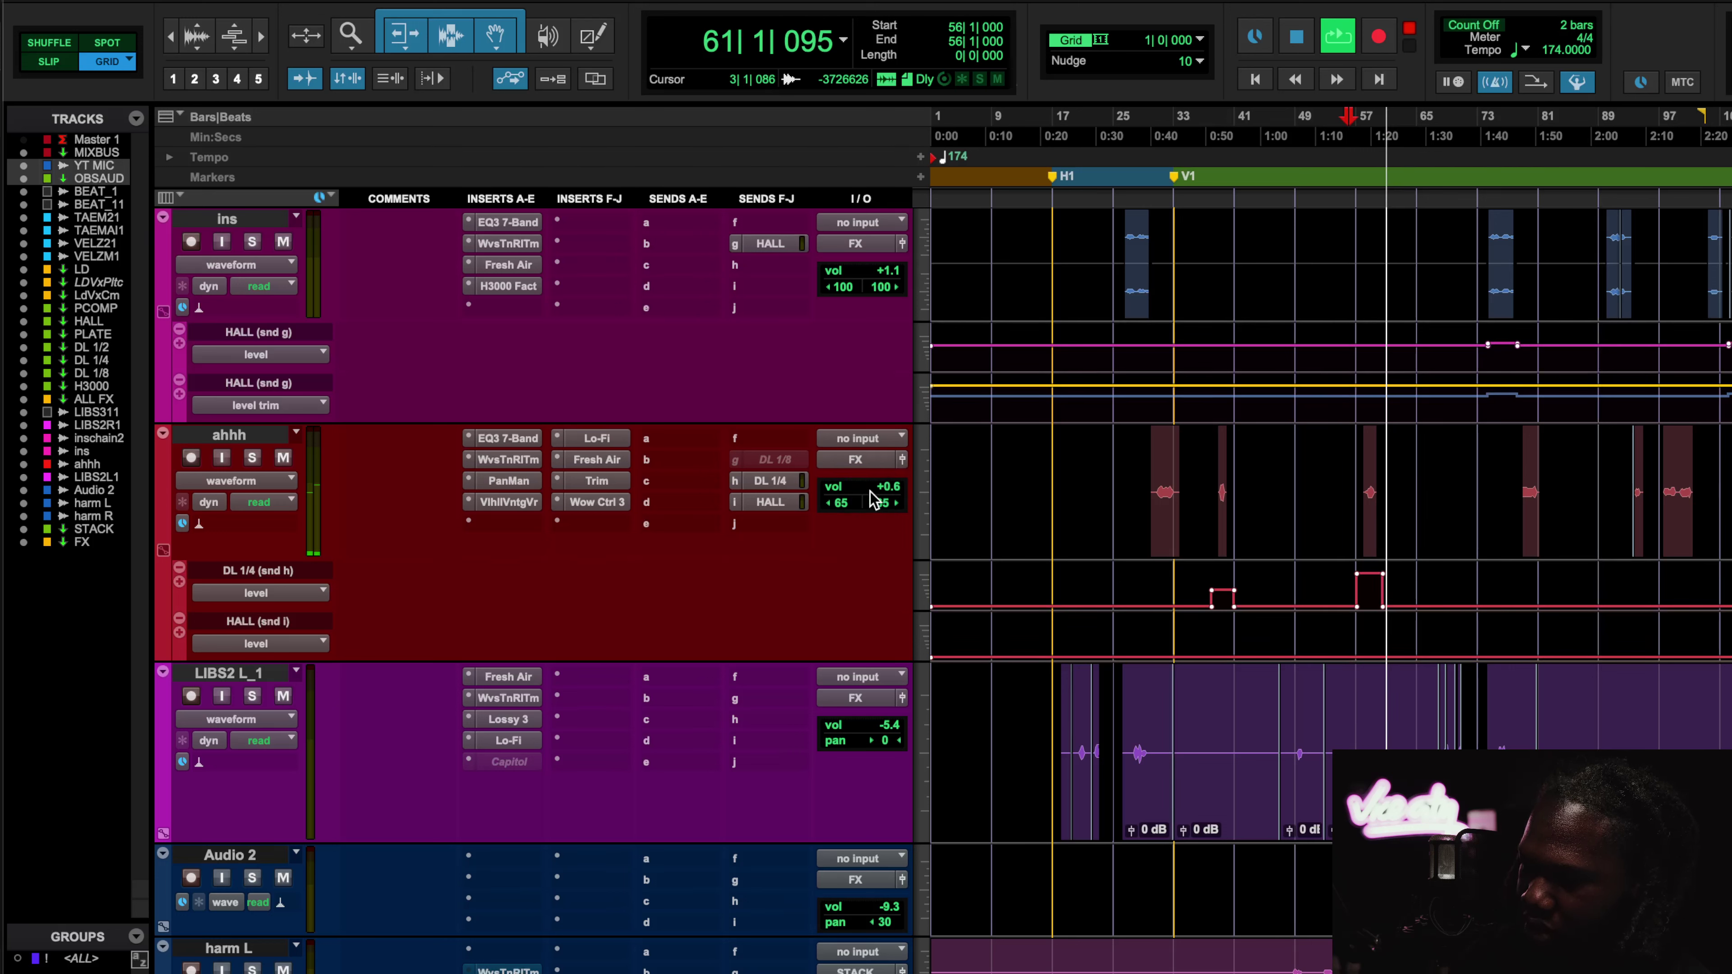
{"action": "key", "text": "space"}
Play from bar 49 with the ahhh track's Wow Control 3 window open and moved clear of the bar 57 clip.
{"action": "left_click", "coordinate": [1298, 128]}
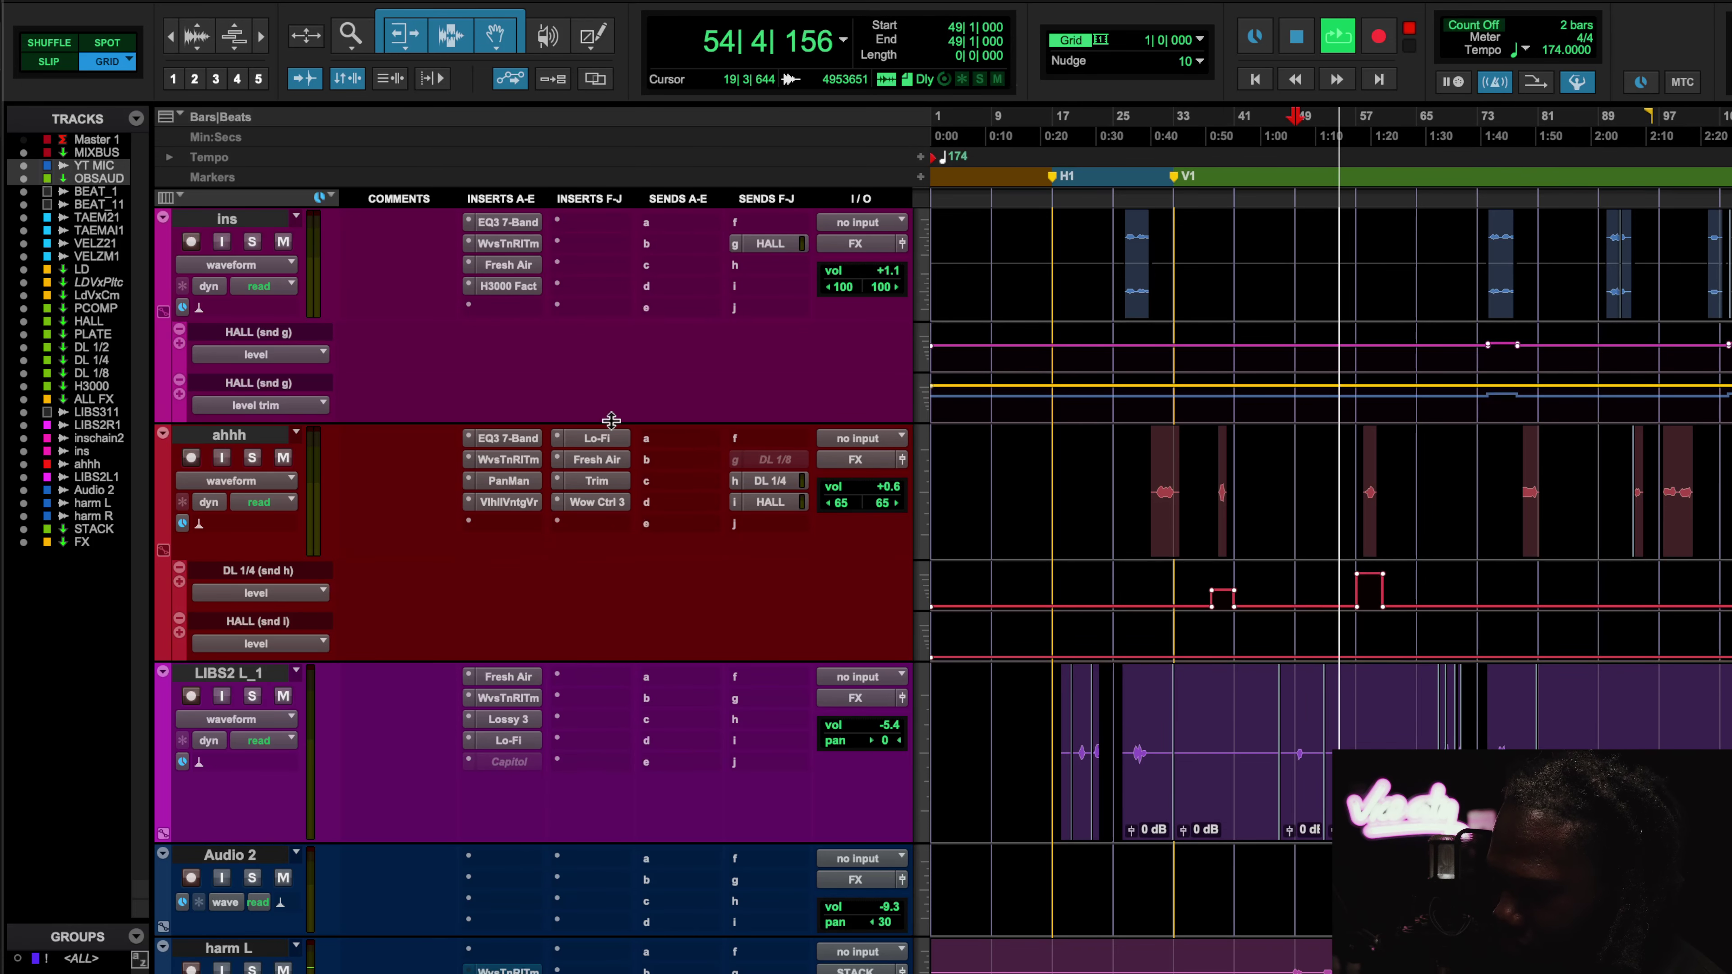
{"action": "left_click", "coordinate": [597, 502]}
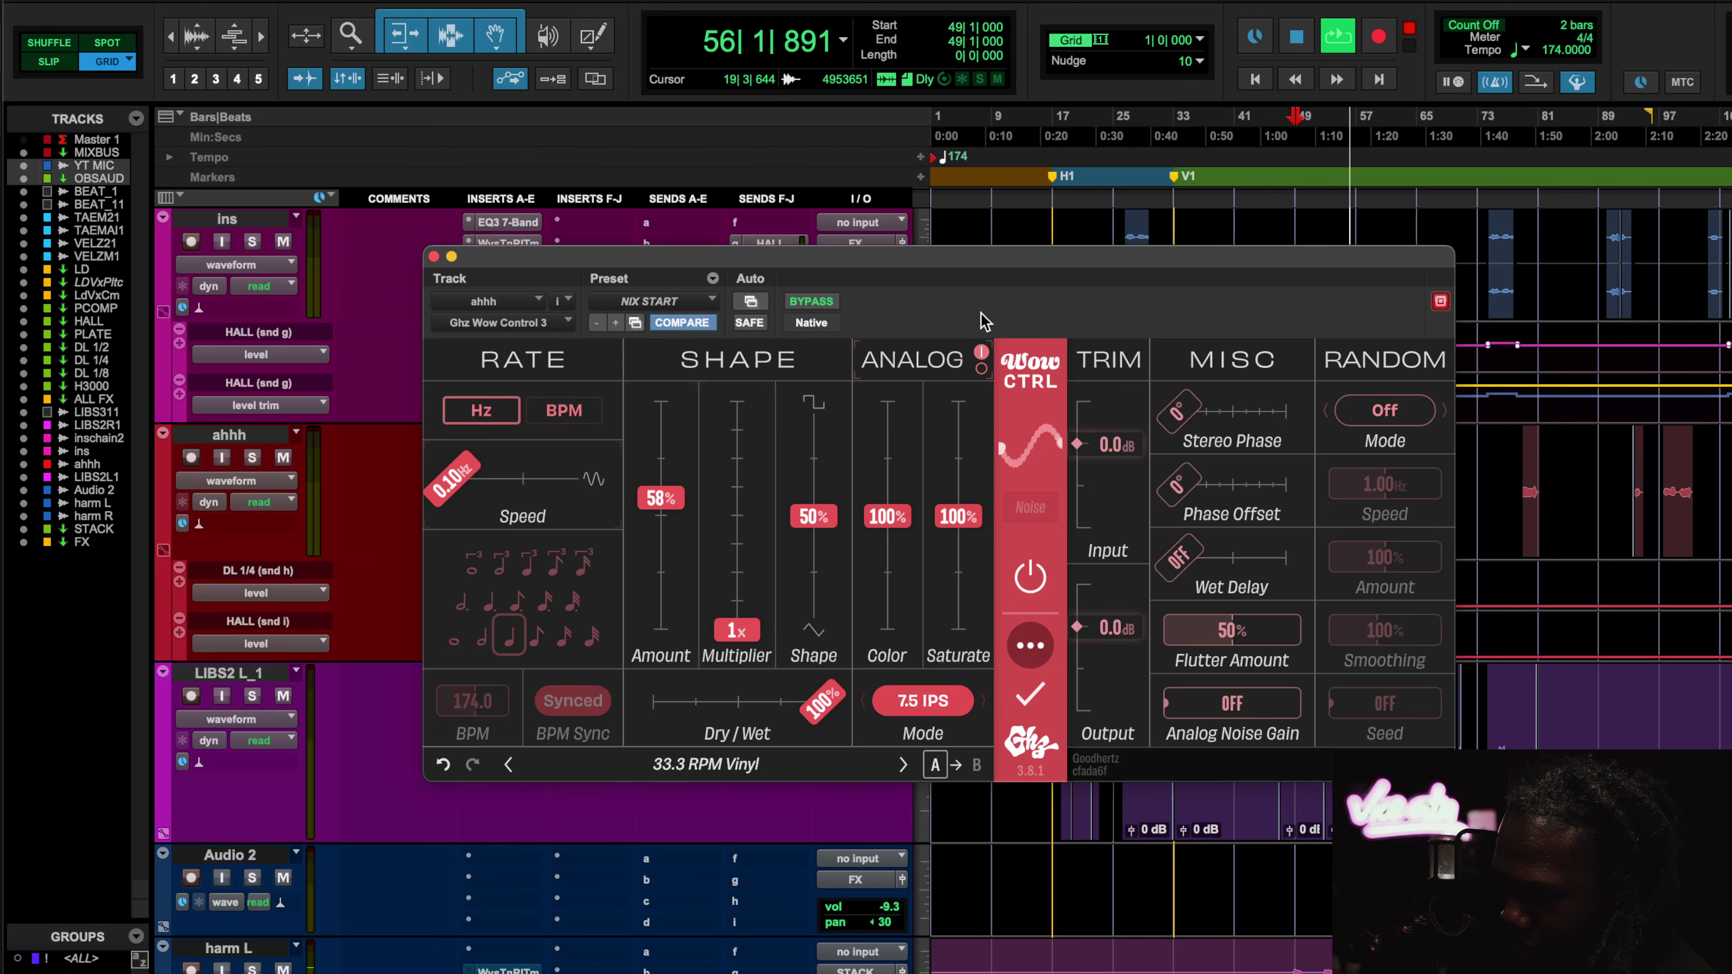
{"action": "left_click_drag", "start_coordinate": [866, 257], "coordinate": [718, 205]}
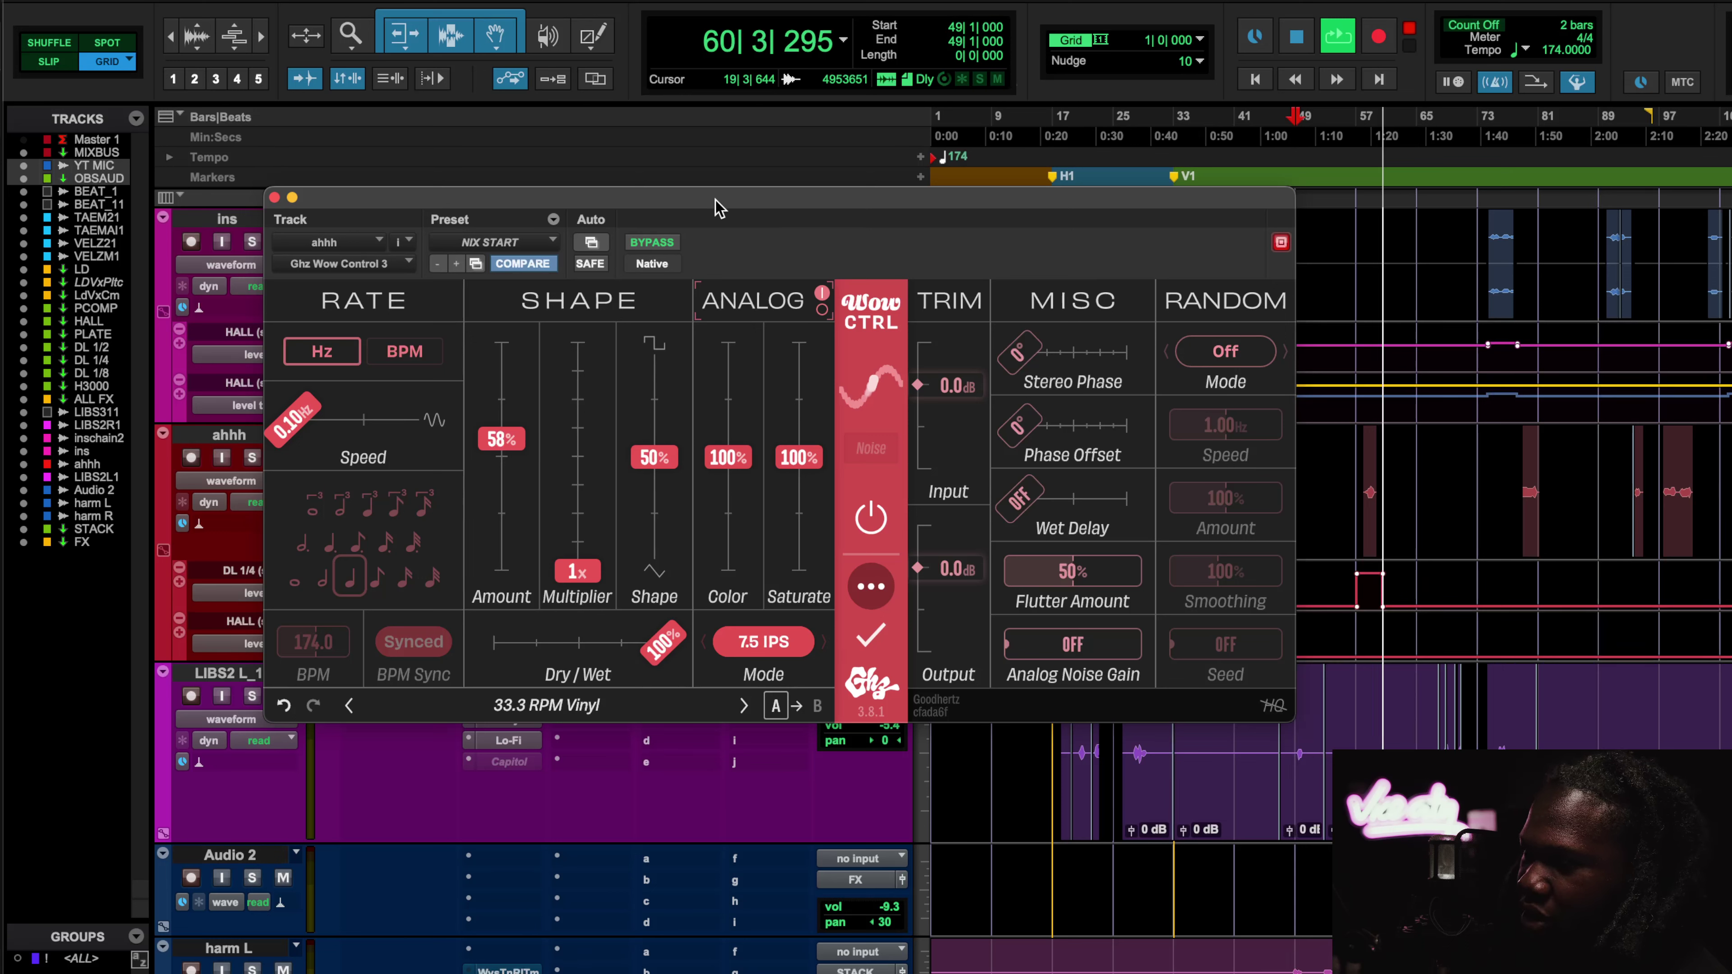
{"action": "key", "text": "space"}
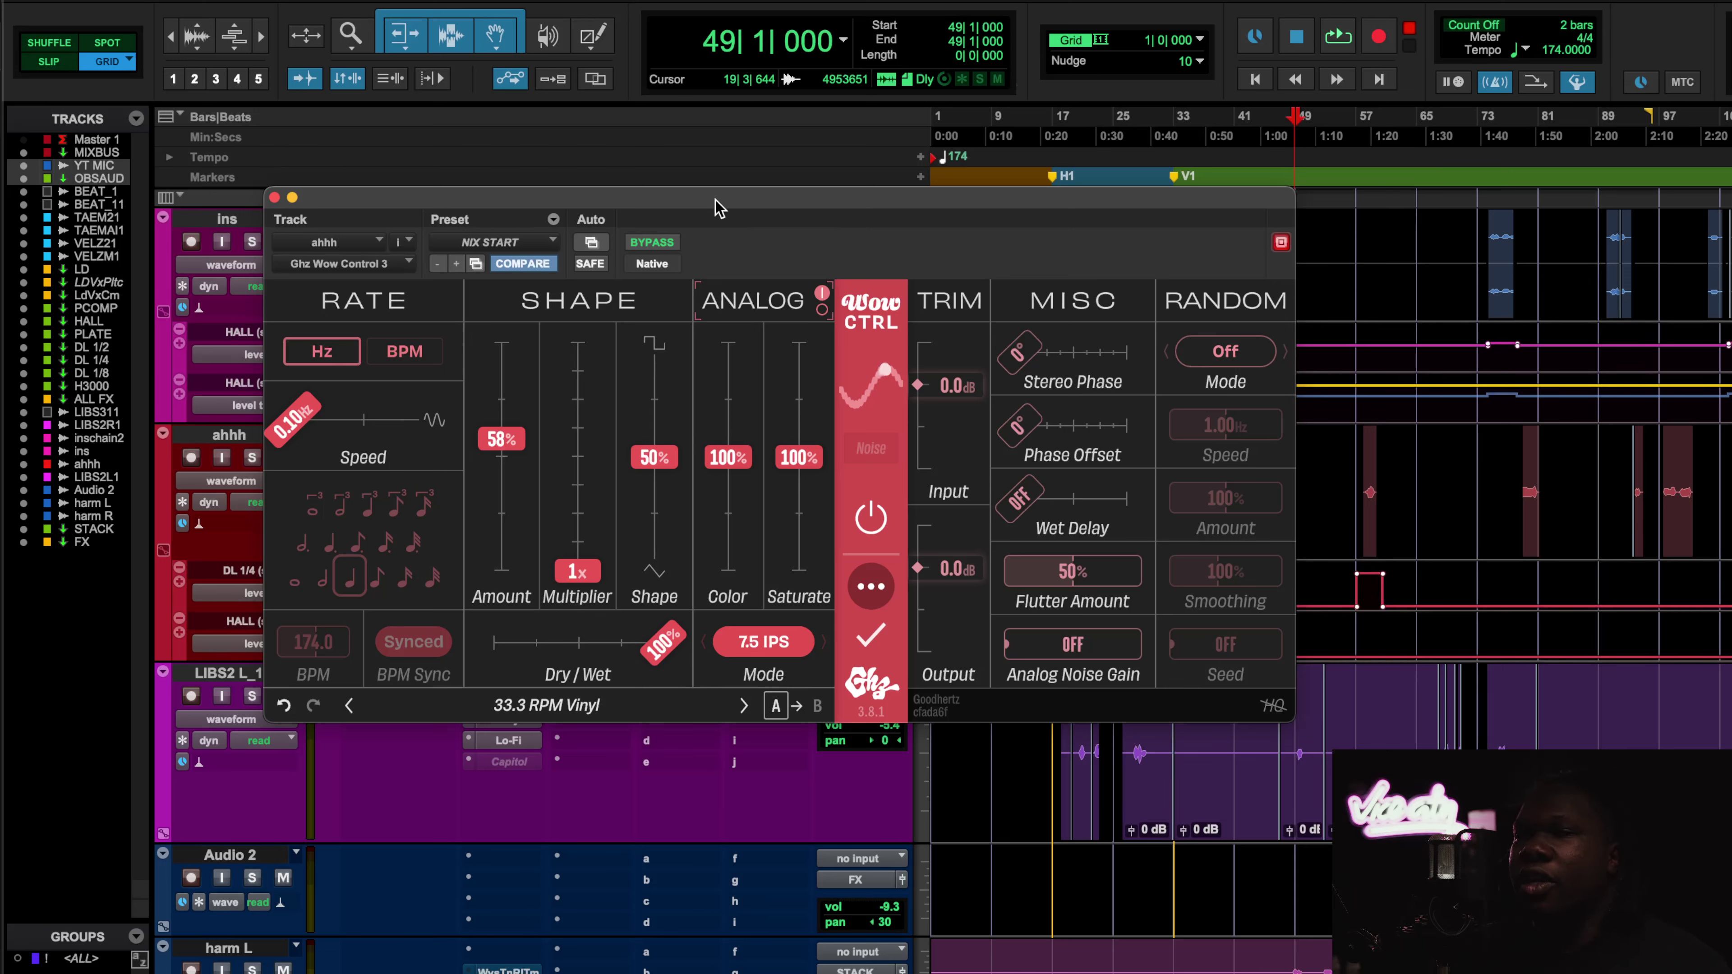